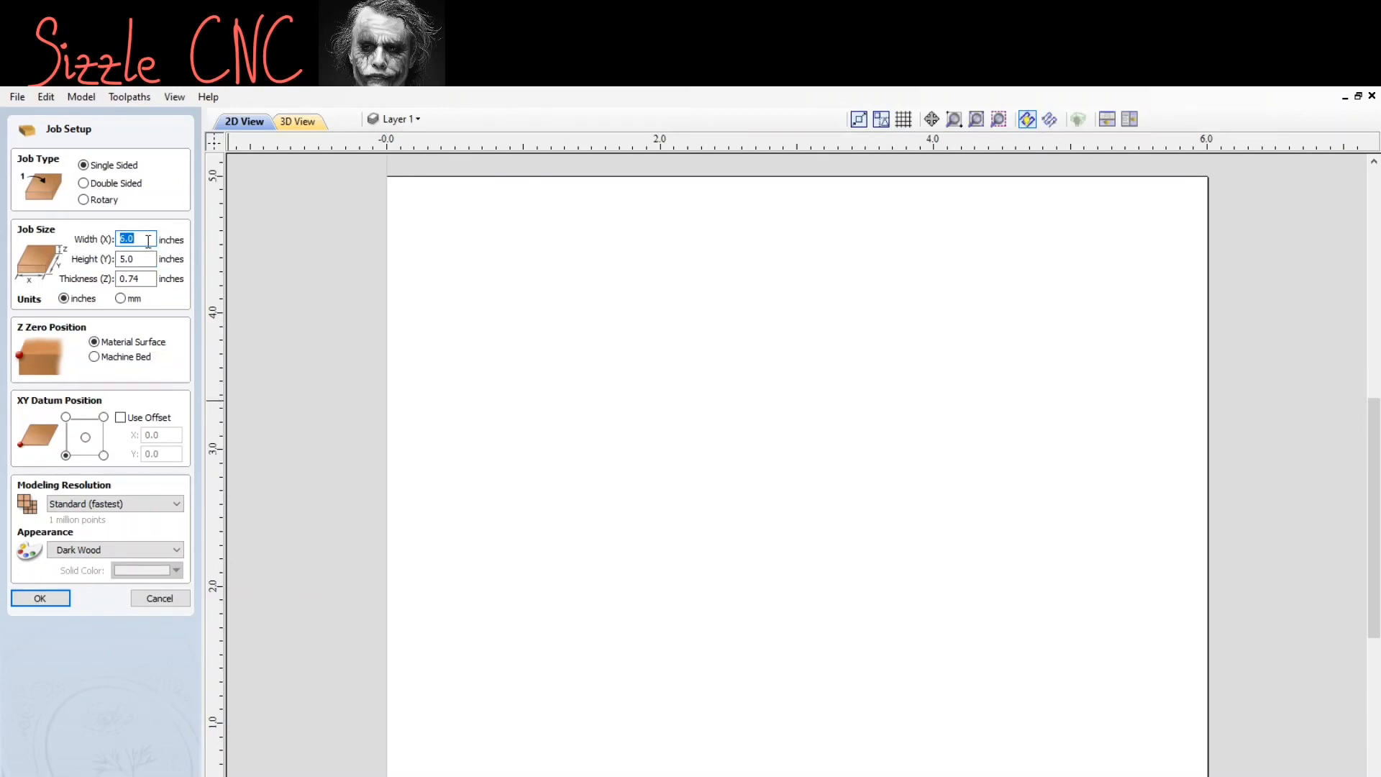
Step: Set the job size to 20 inches wide, 11.25 inches high and 0.745 inches thick
type("20")
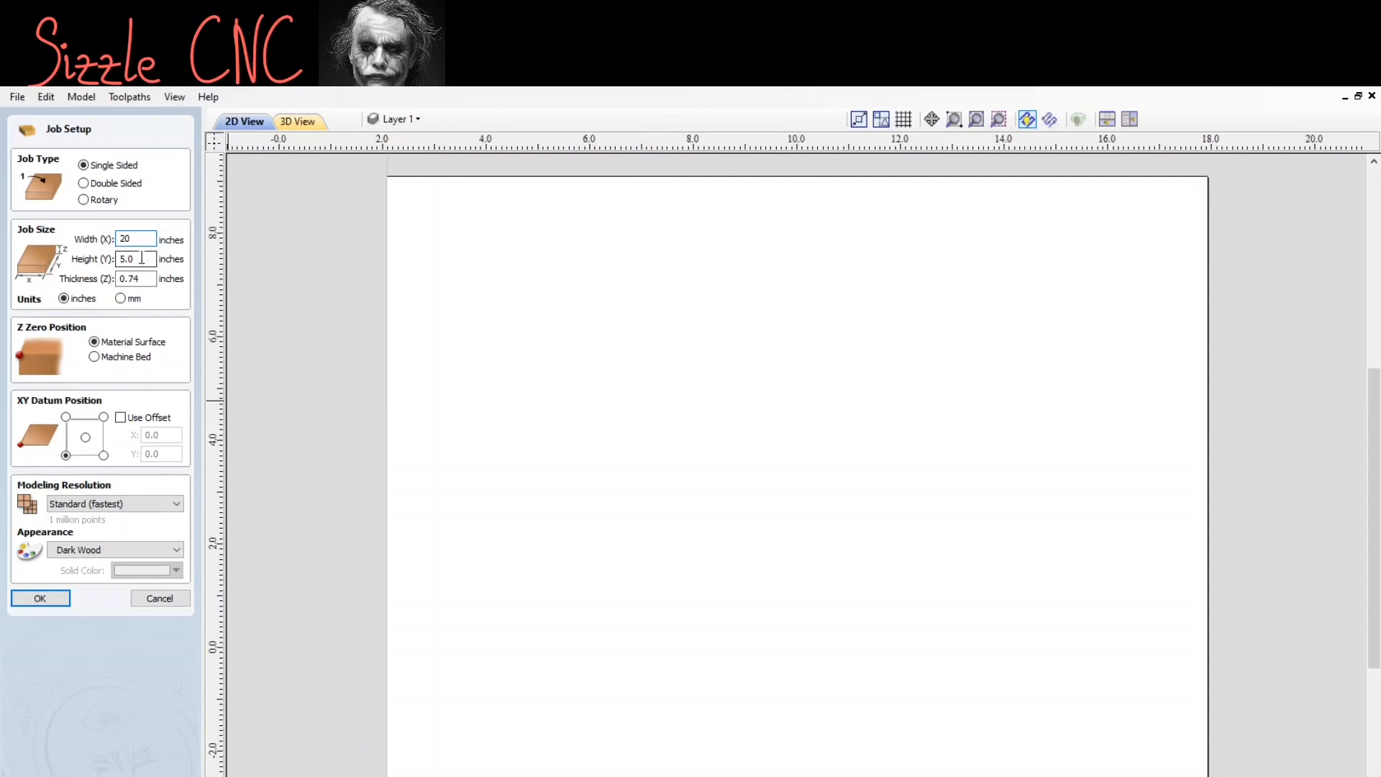
key("Tab")
type("11")
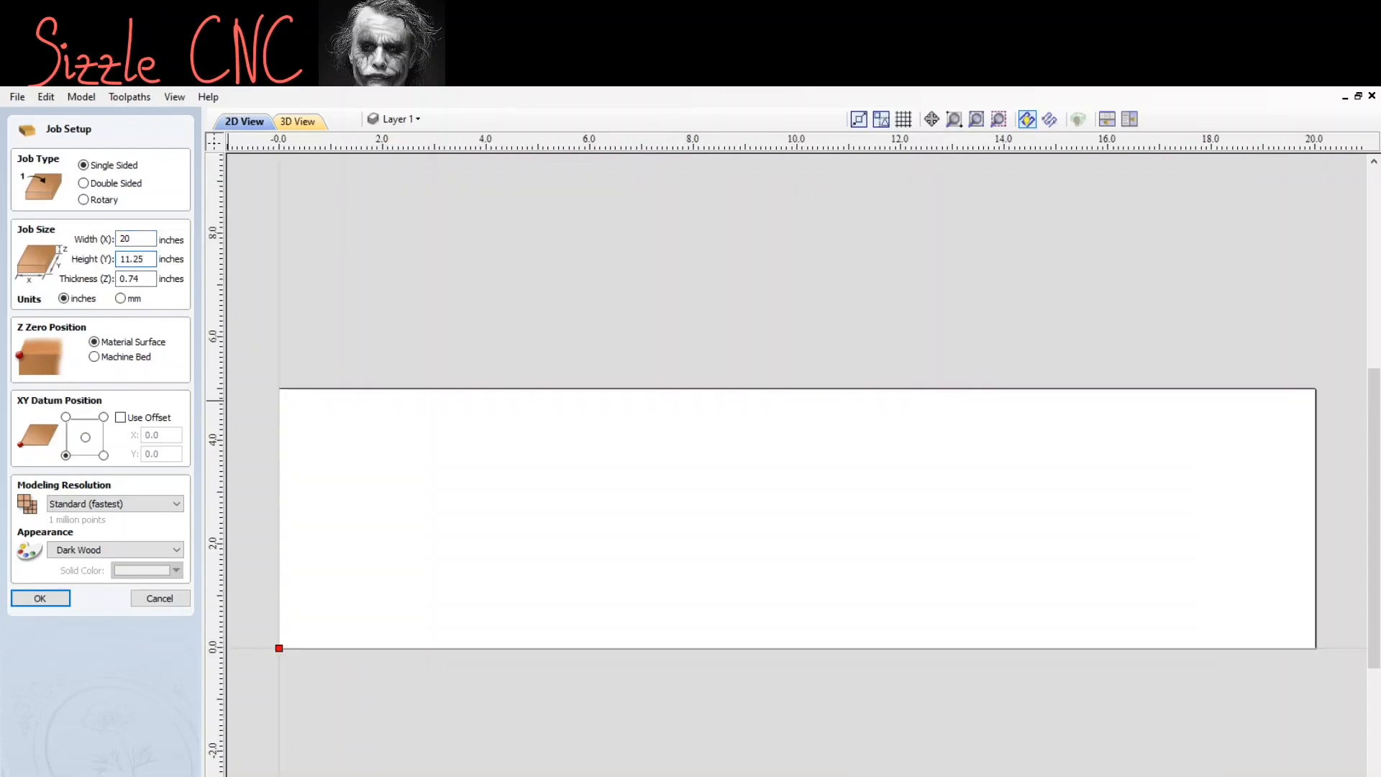
left_click(145, 279)
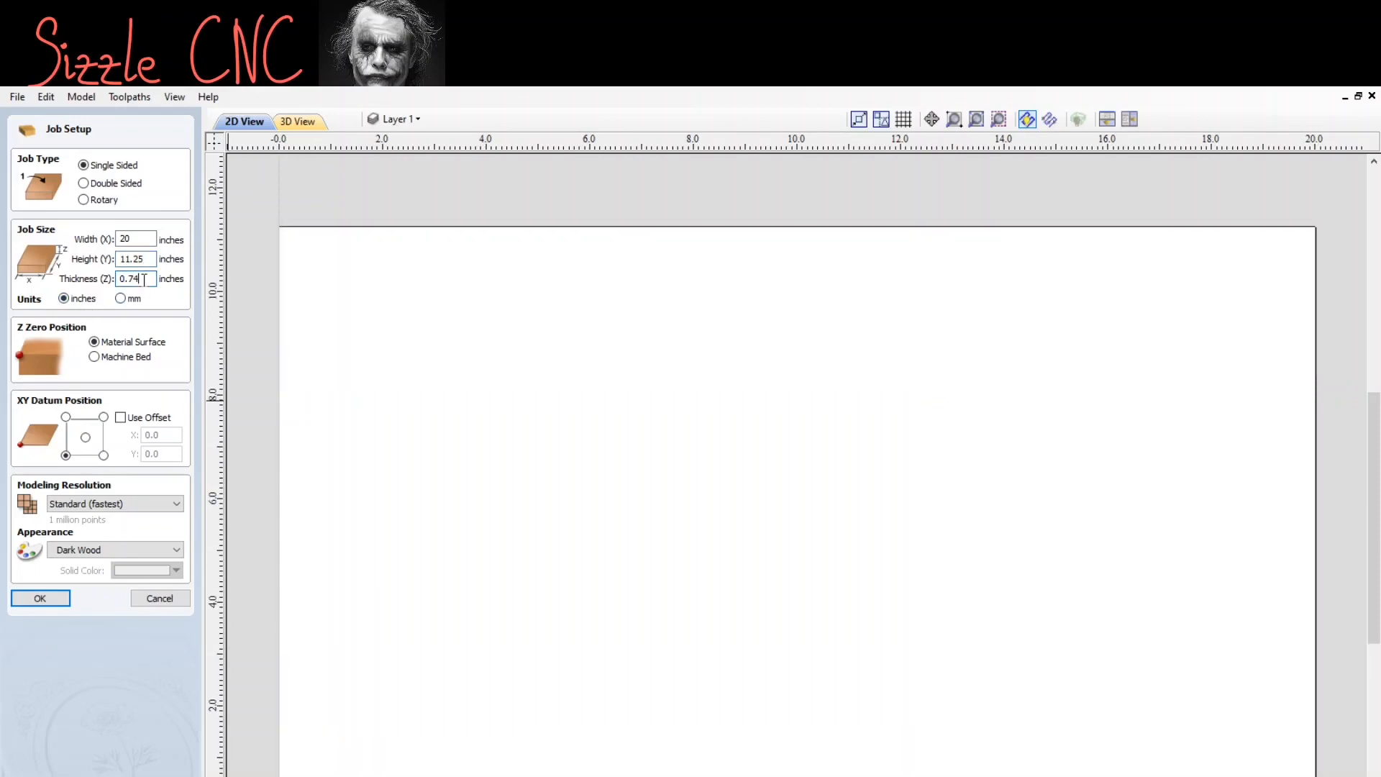
type("5")
left_click(41, 600)
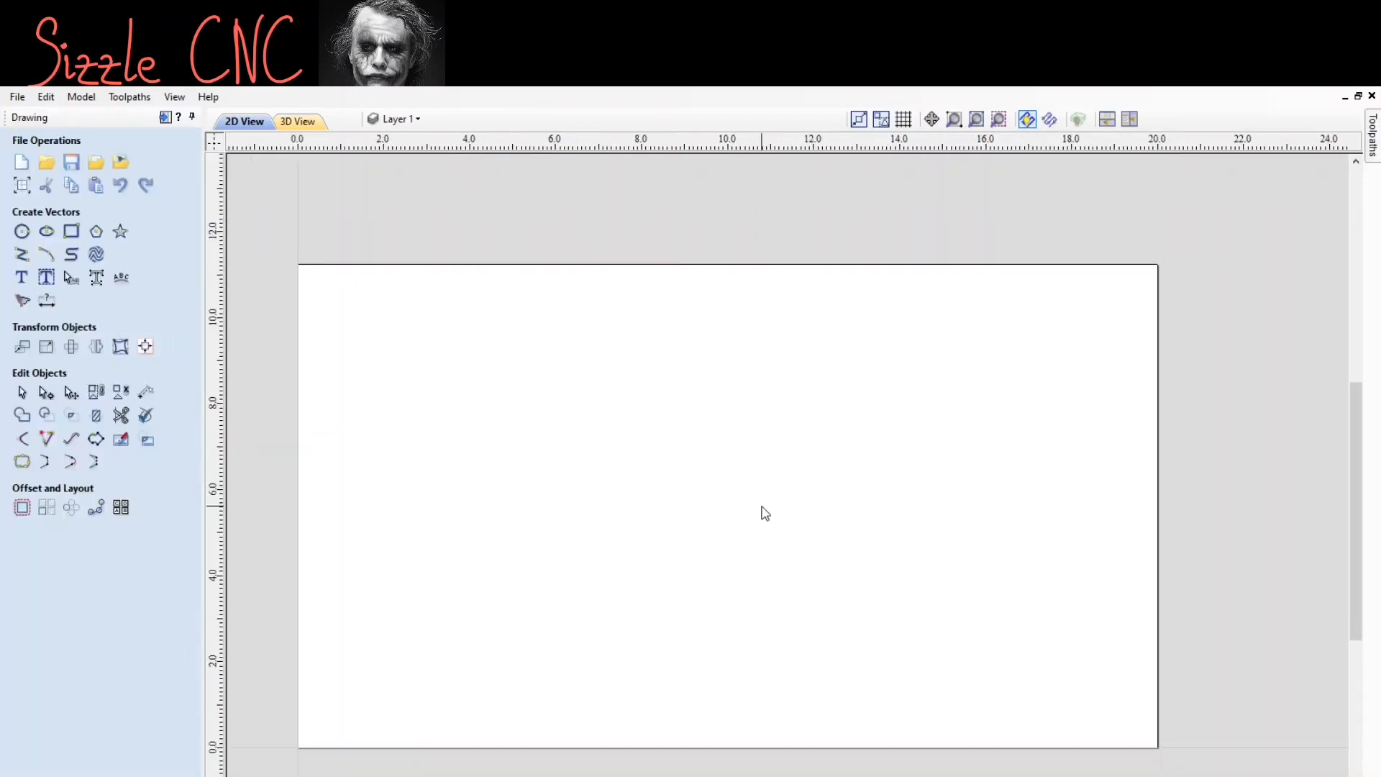
Step: Create a 6 by 5 inch rectangle with external radiused corners of 0.5 inch
mouse_move(1362, 475)
left_mouse_down()
mouse_move(1354, 512)
mouse_move(1354, 499)
left_mouse_up()
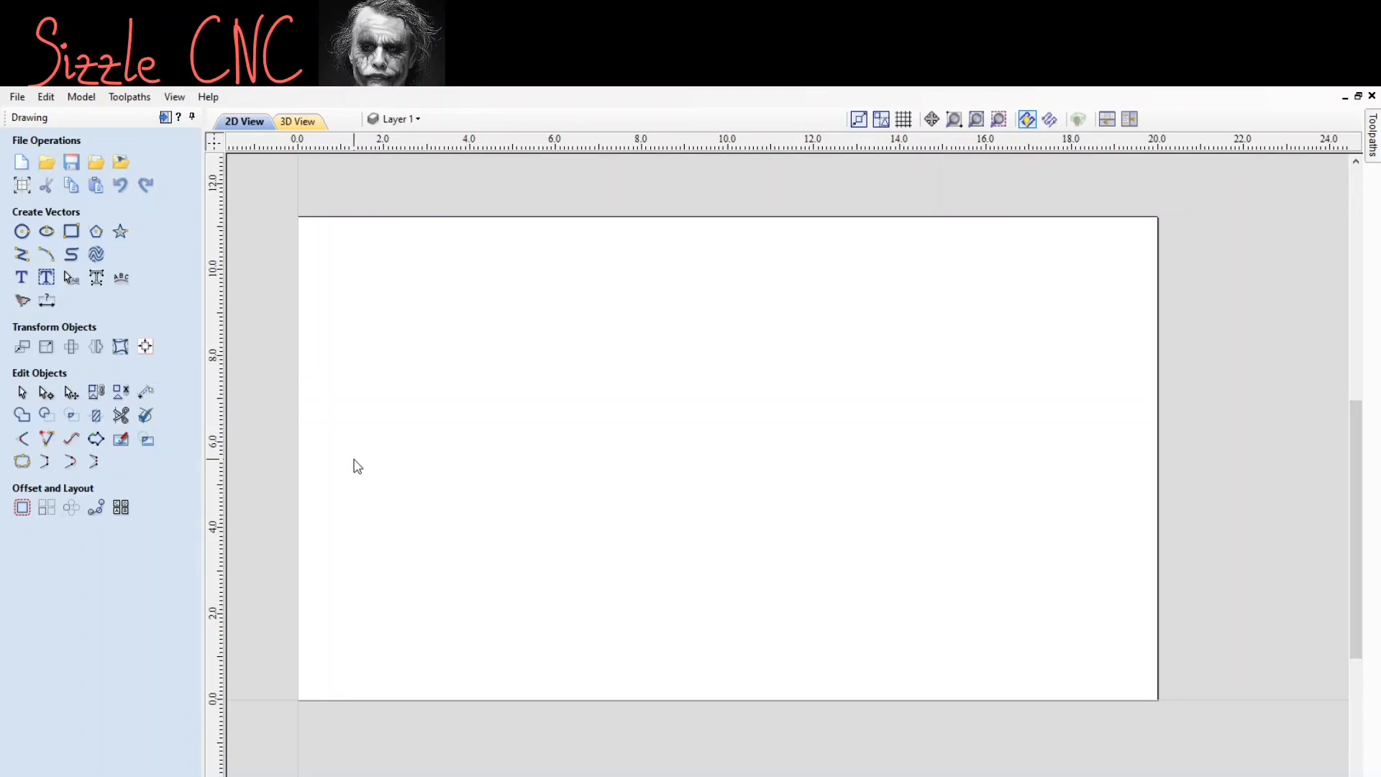
left_click(71, 233)
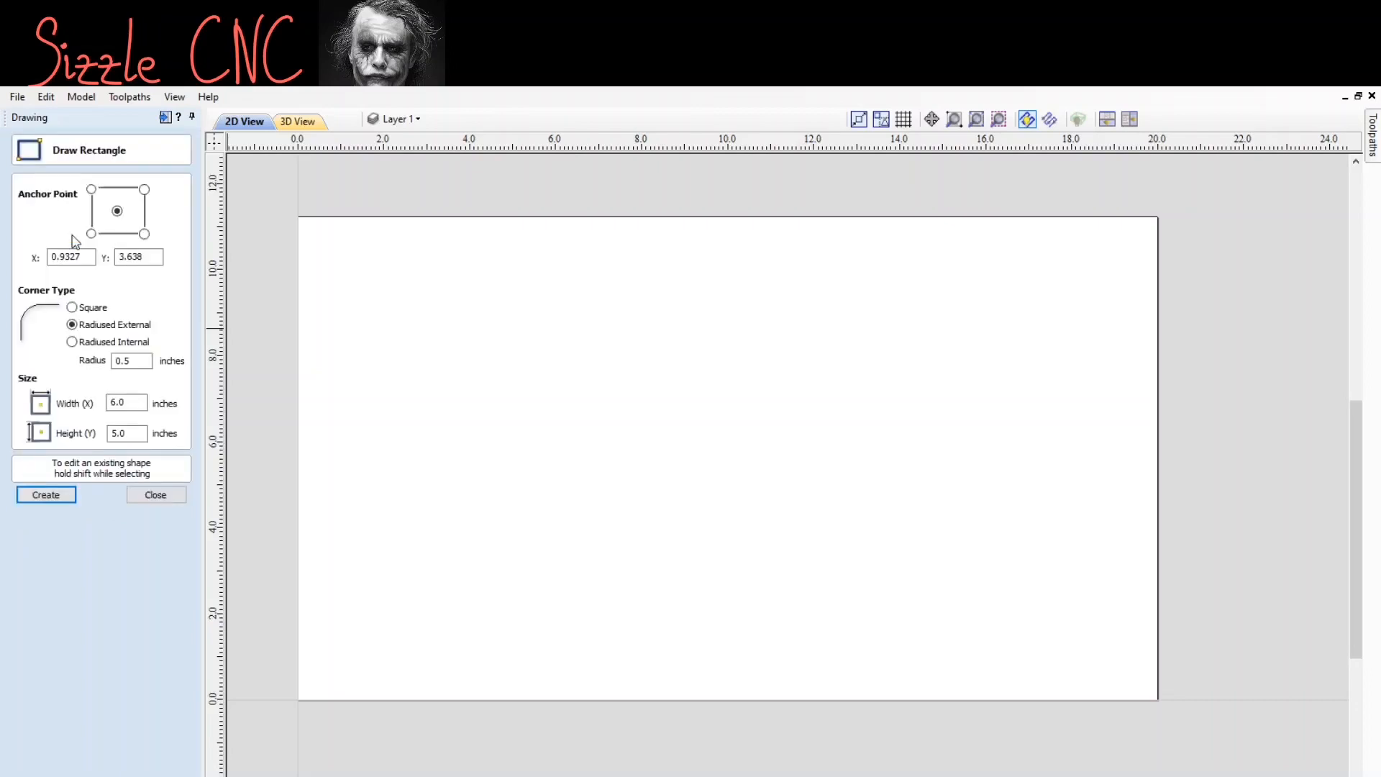
left_click(73, 307)
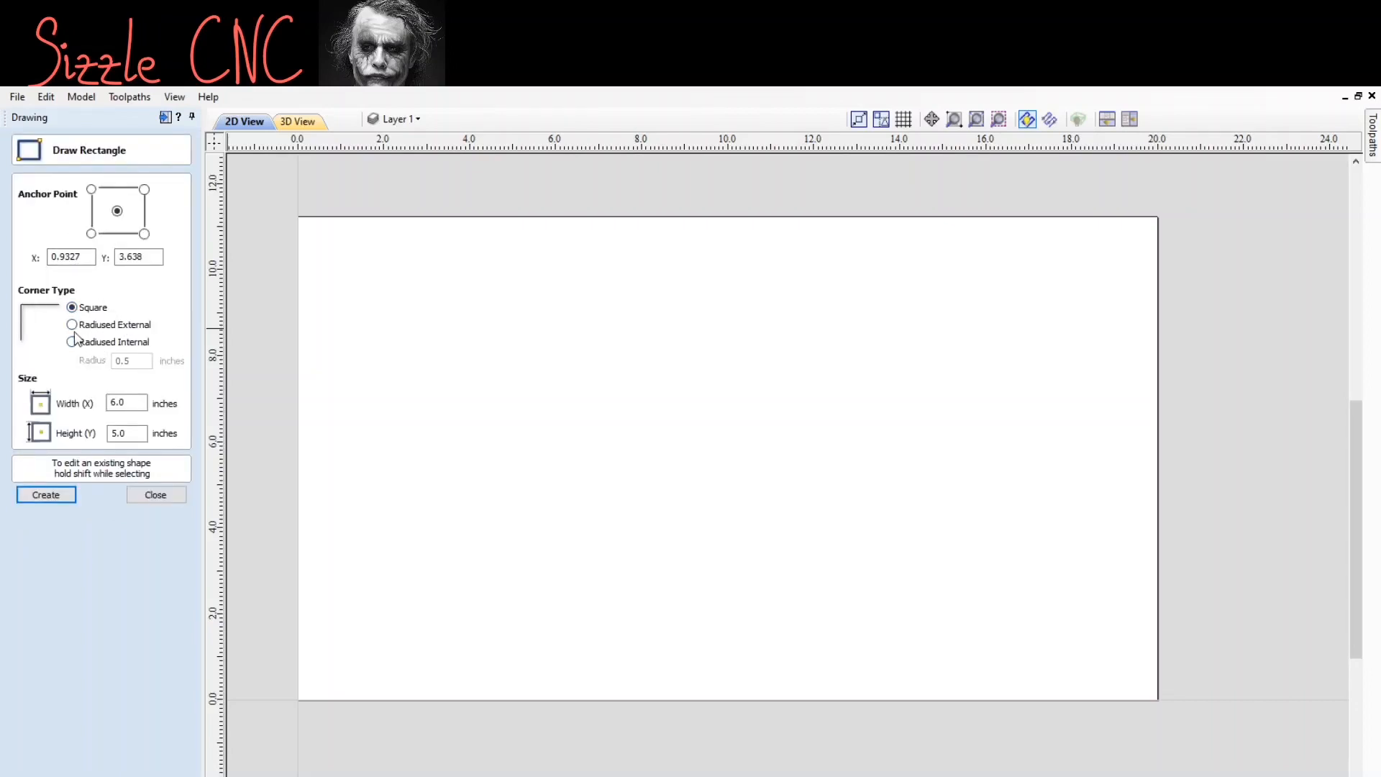
left_click(72, 325)
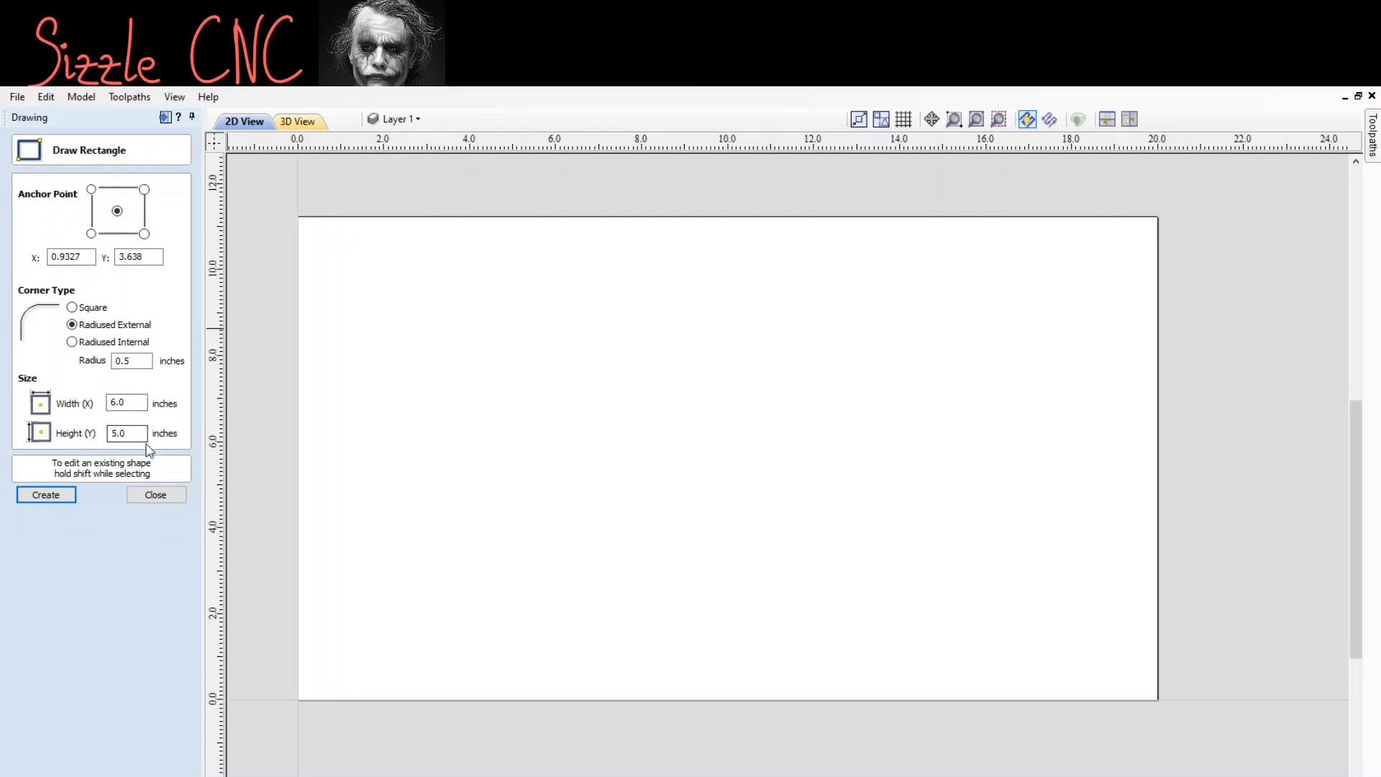
left_click(43, 496)
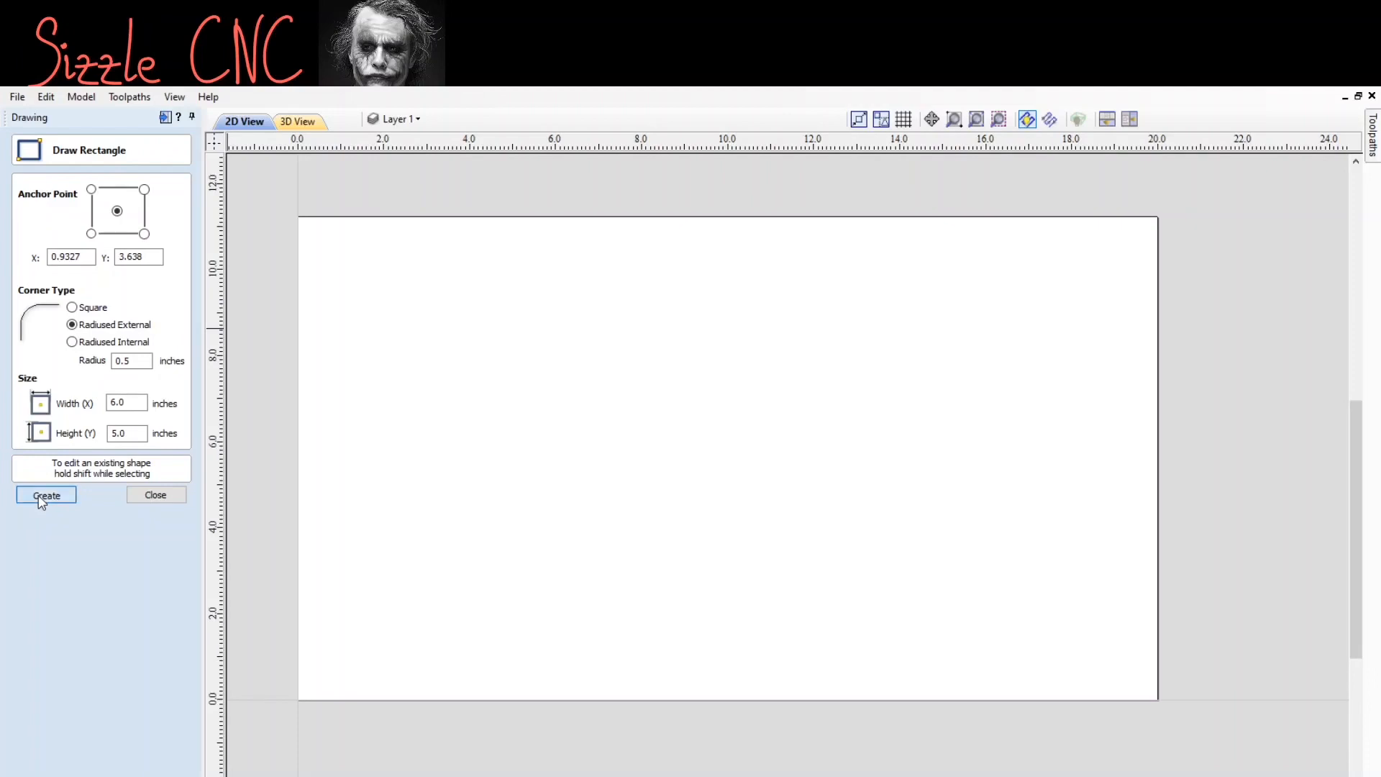
left_click(152, 498)
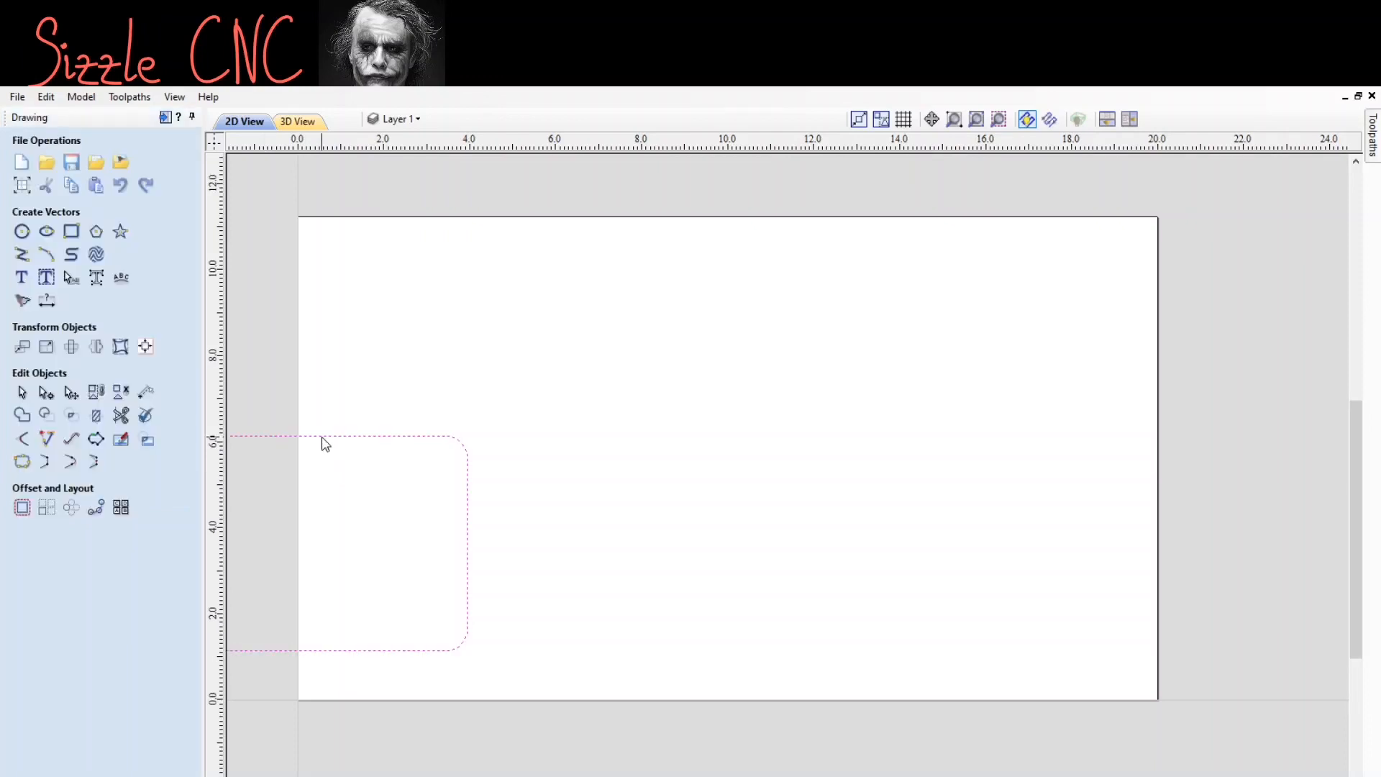
Step: Move the rounded rectangle fully onto the material, centred at about X 4.57, Y 5.45 inches
left_click(25, 351)
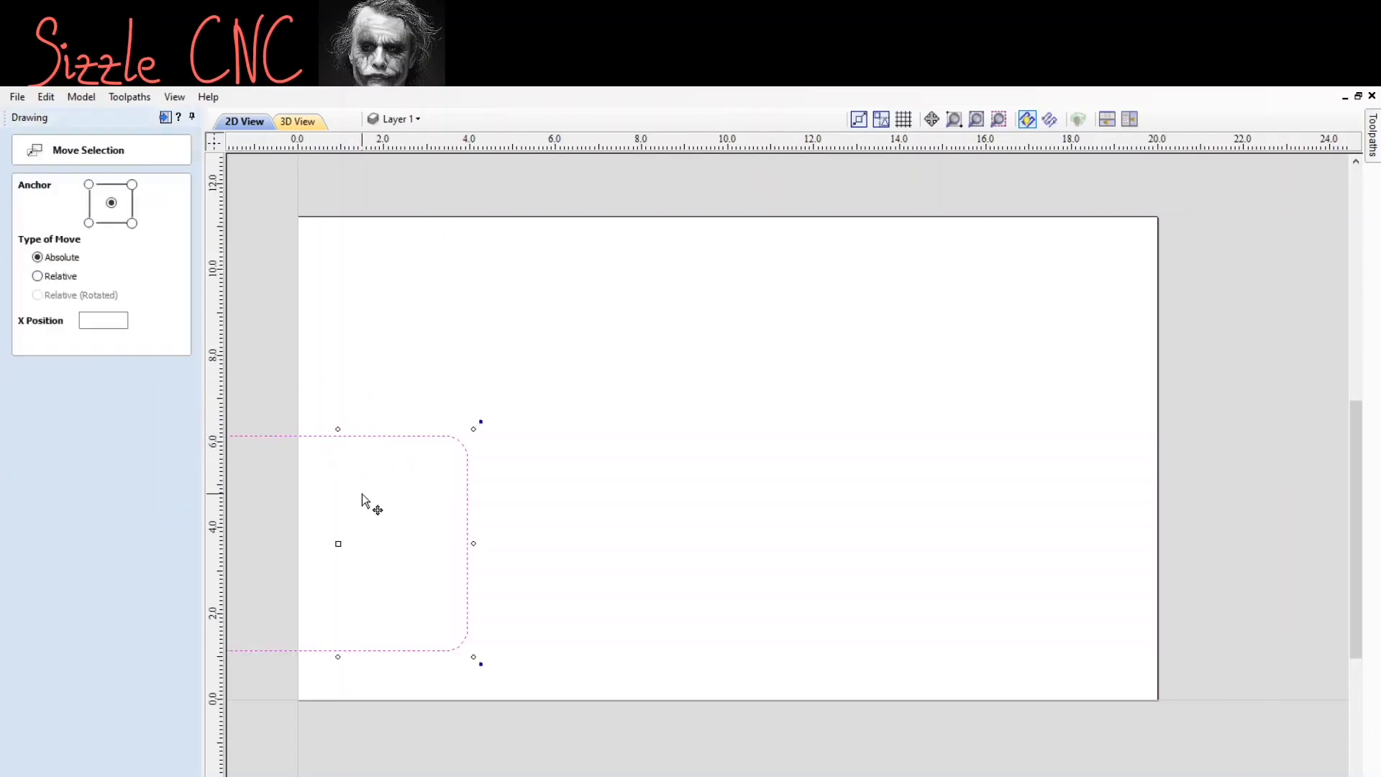
left_click_drag(339, 540, 495, 466)
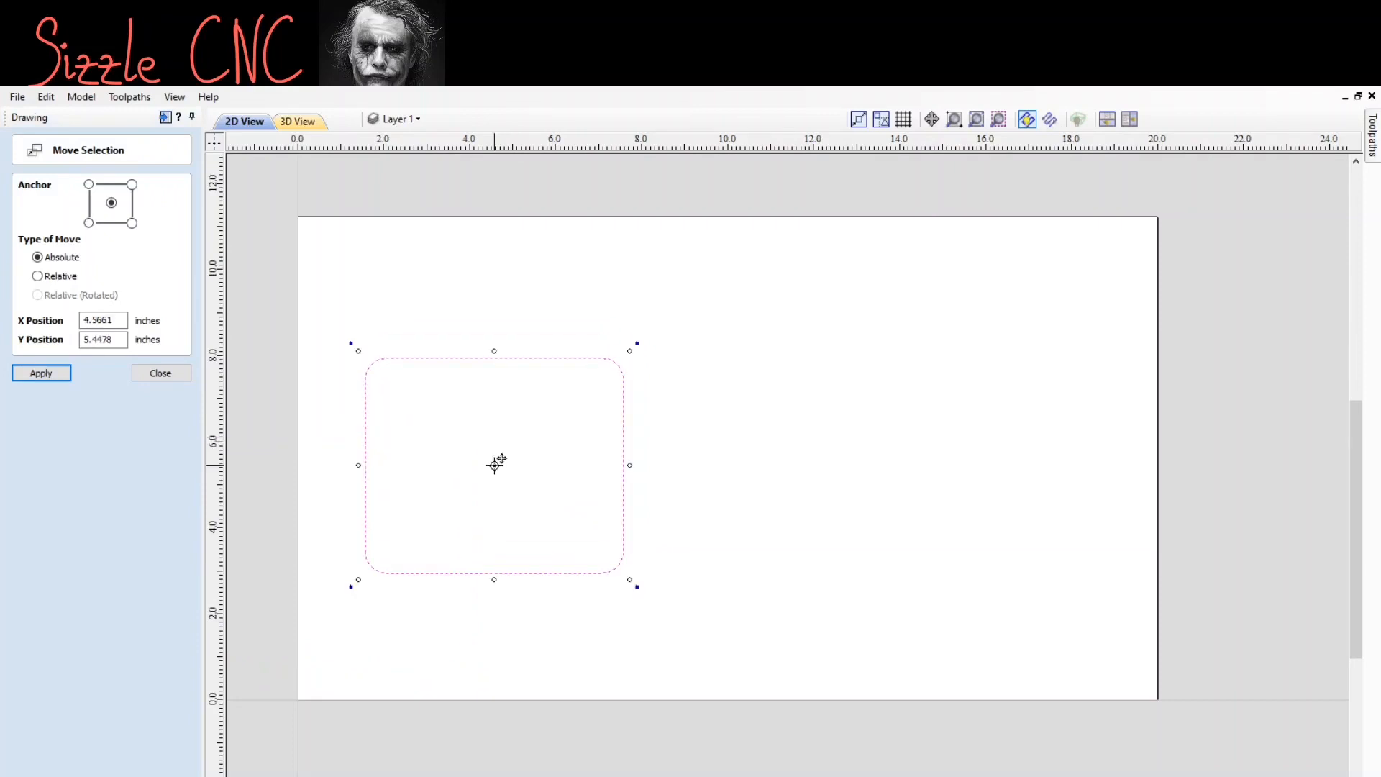
left_click(164, 375)
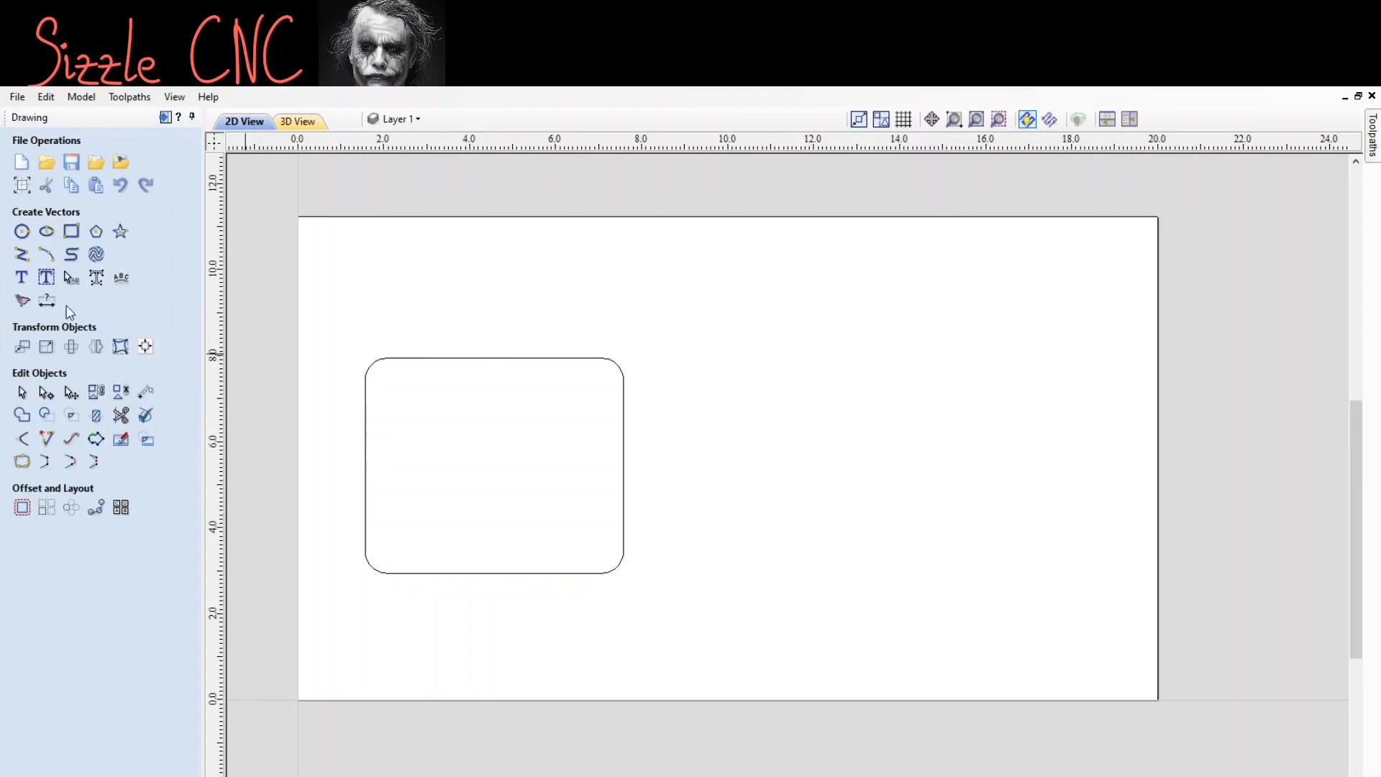
Step: Create the TrueType text "Top Box" in the Akzidenz Grotesk BE BoldEx font with centre alignment
left_click(20, 282)
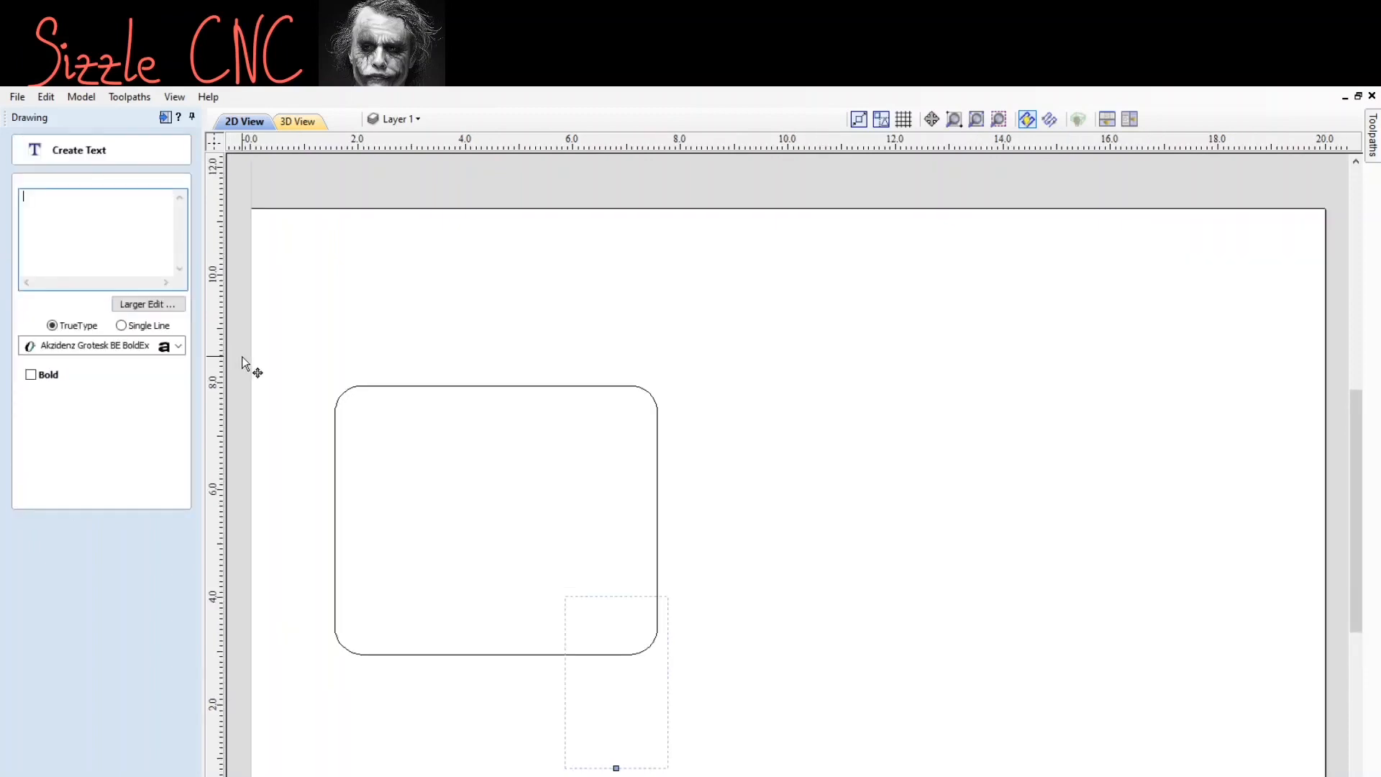
type("T")
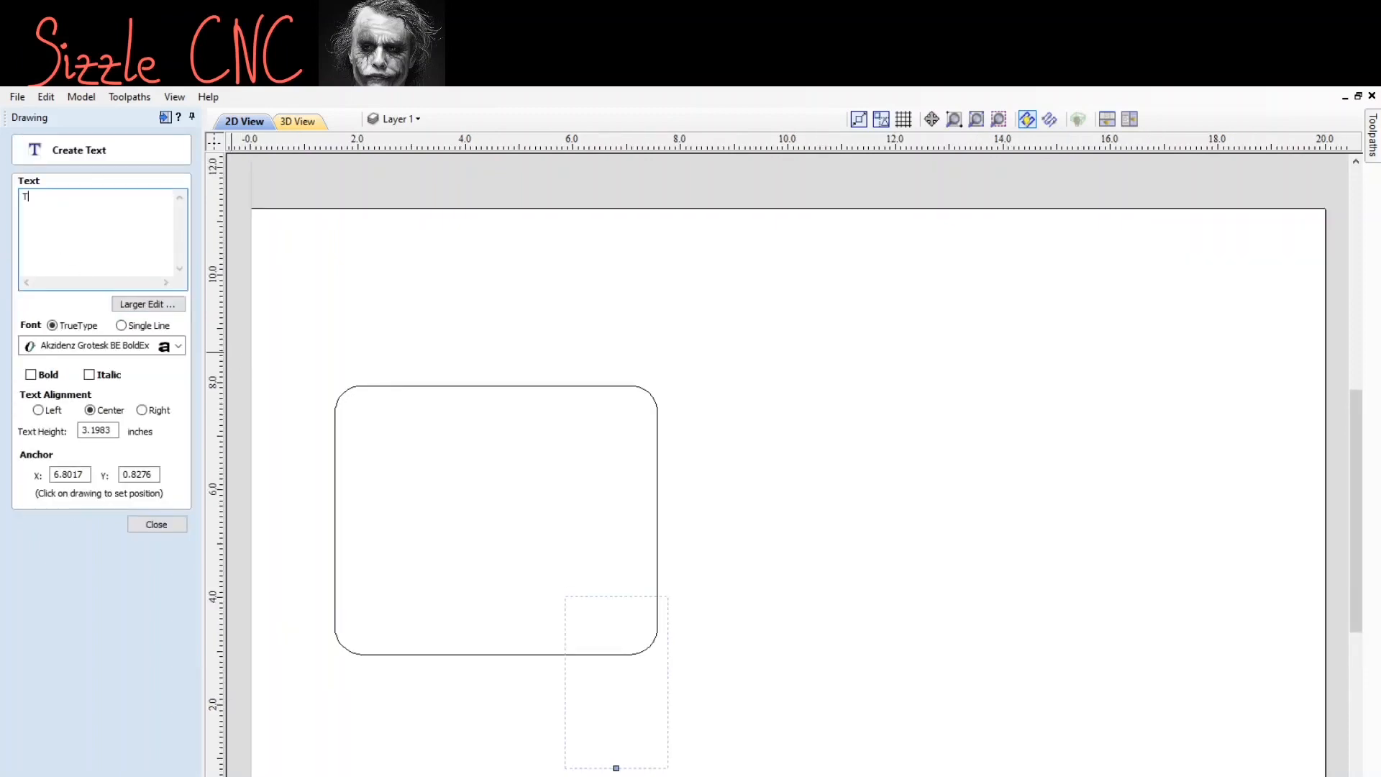
type("op Bo")
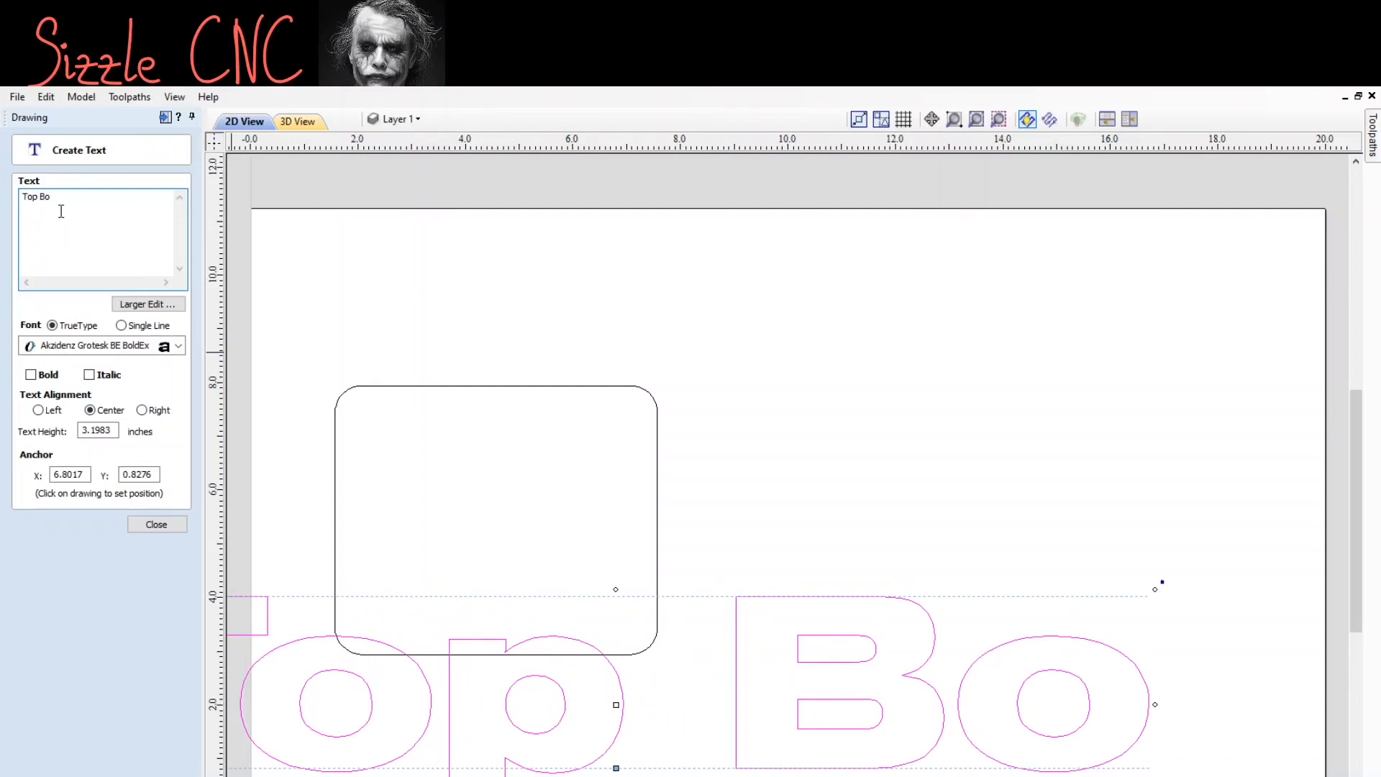
type("x")
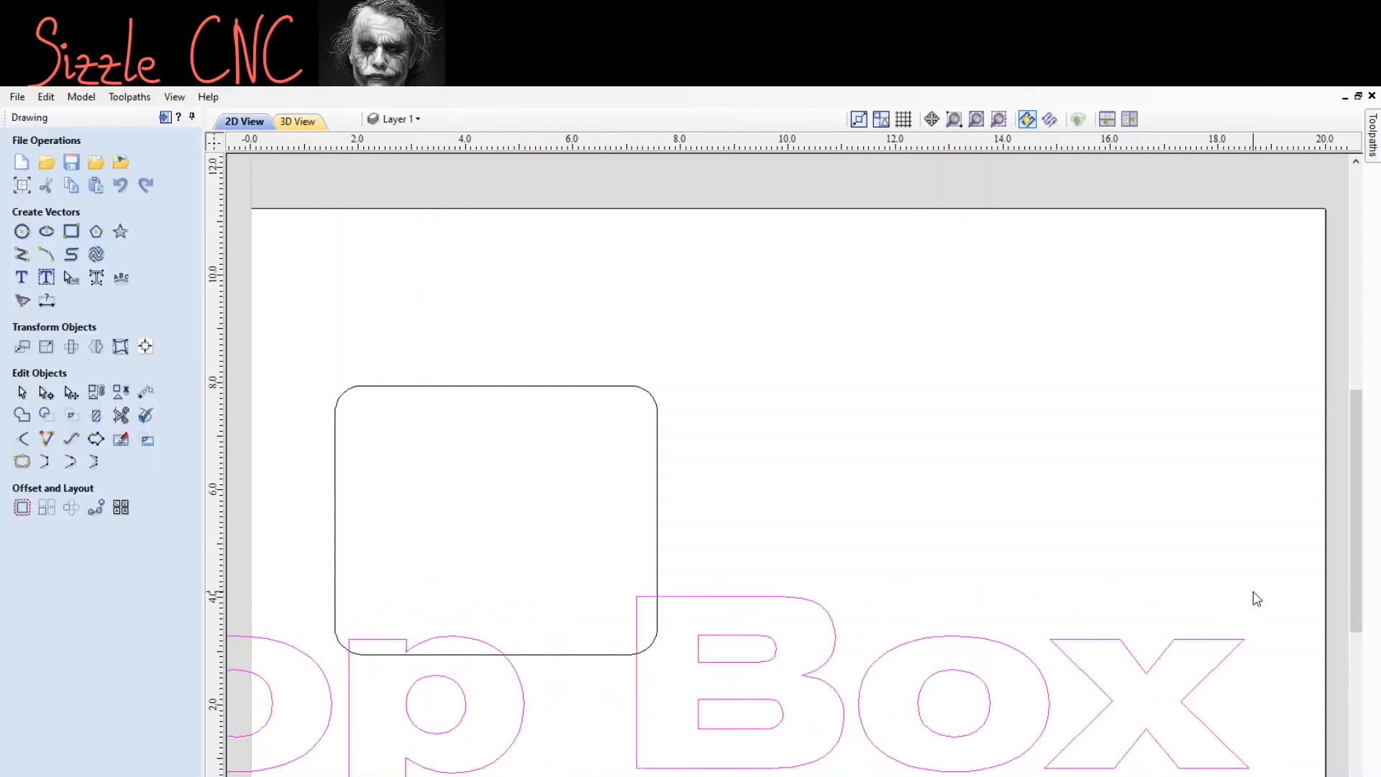
Step: Shrink the "Top Box" text to about 8.5 inches wide and place it above the rounded rectangle
left_click(1215, 634)
left_click_drag(1255, 590, 447, 727)
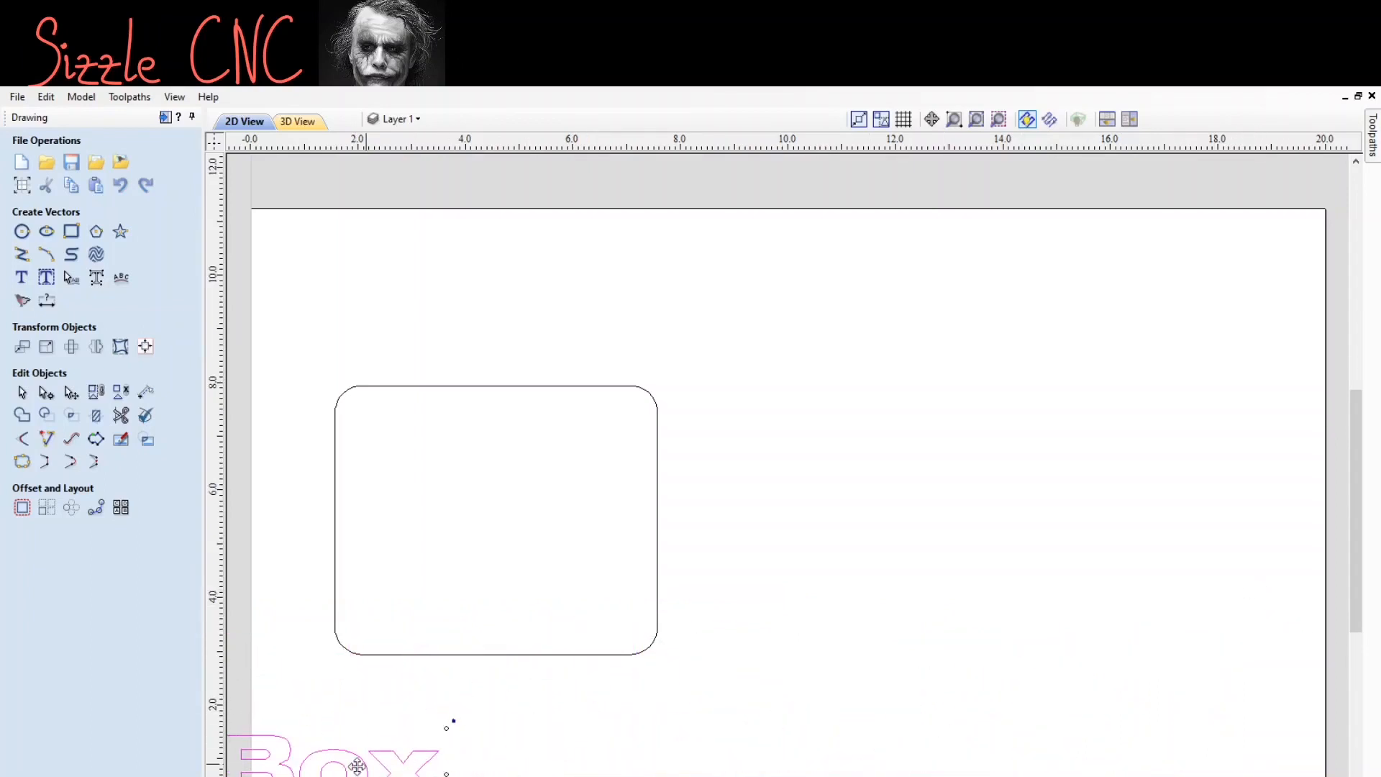
left_click_drag(336, 751, 627, 271)
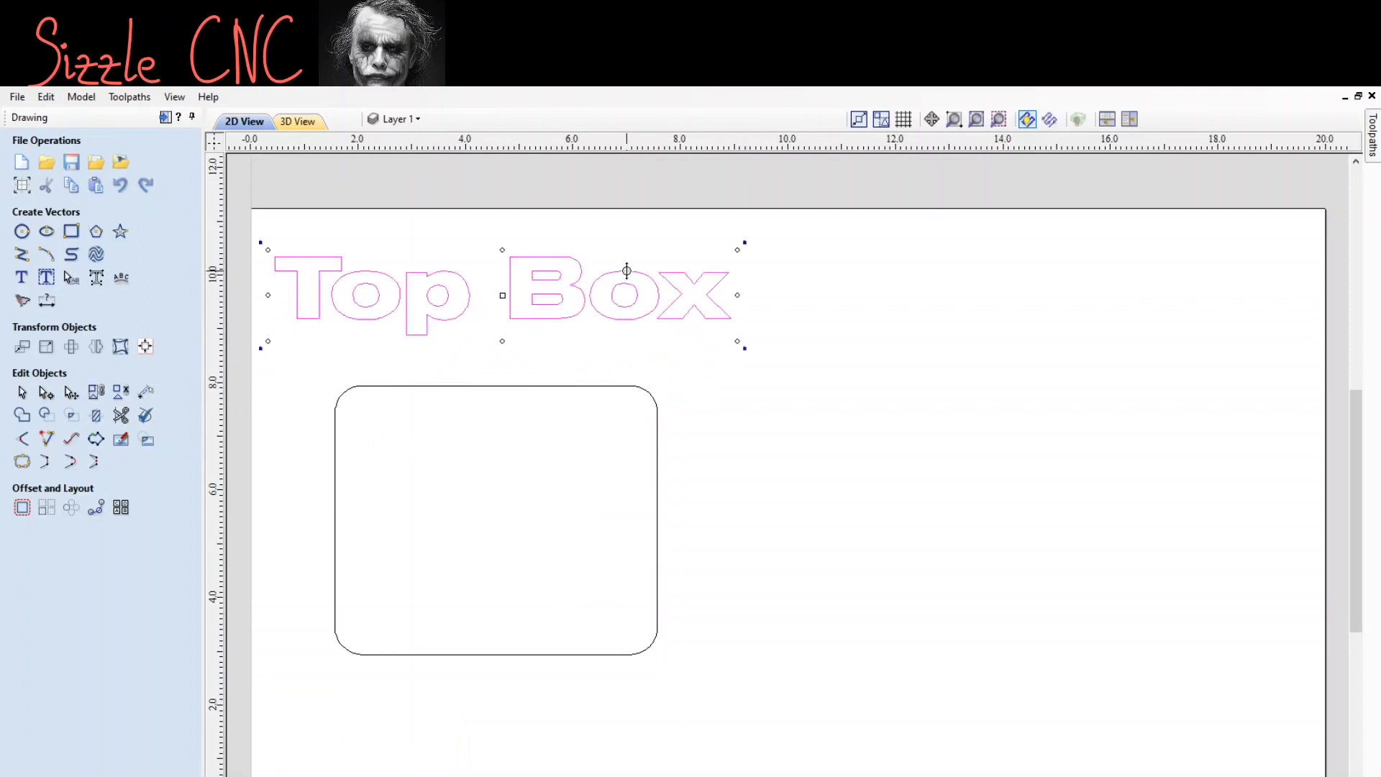
left_click(718, 610)
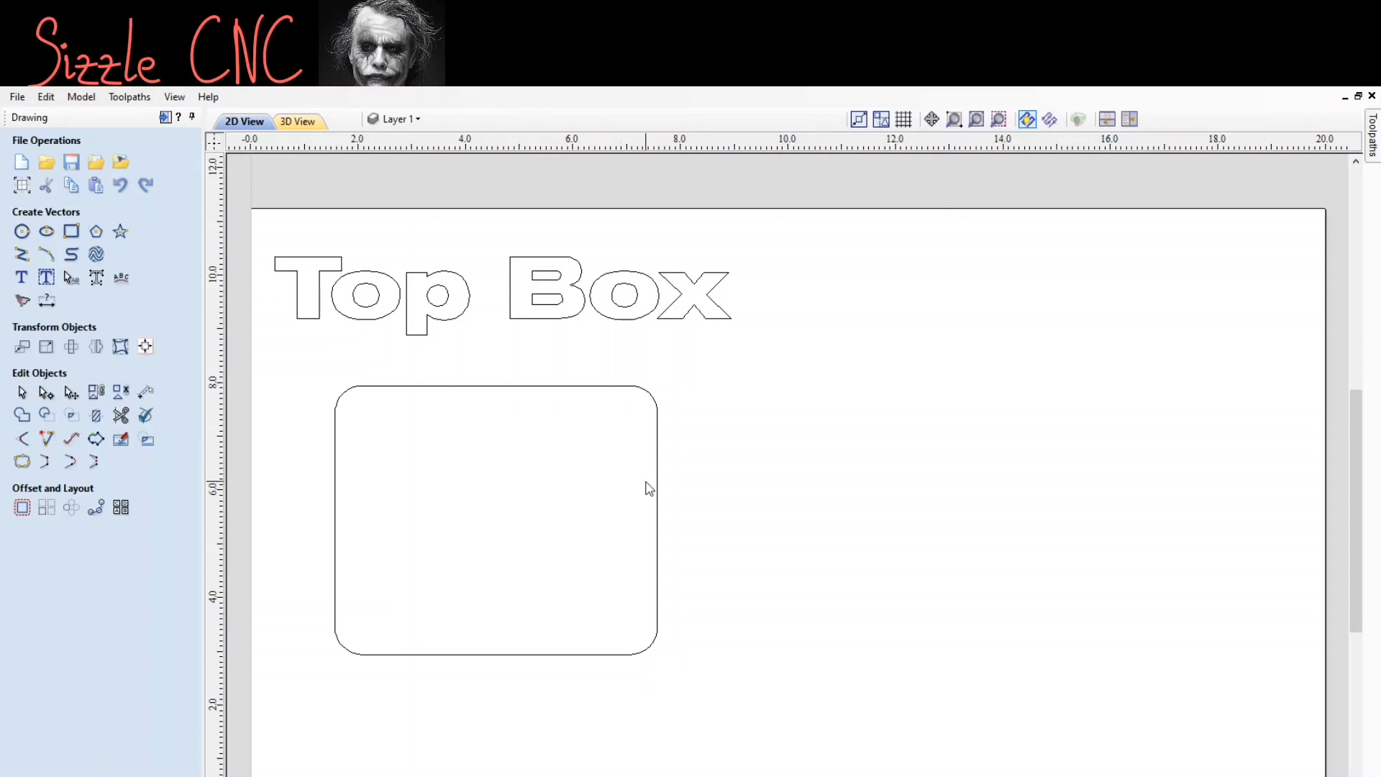
Step: Offset the rounded rectangle outwards by 0.125 inch with sharp offset corners, keeping the original
left_click(440, 387)
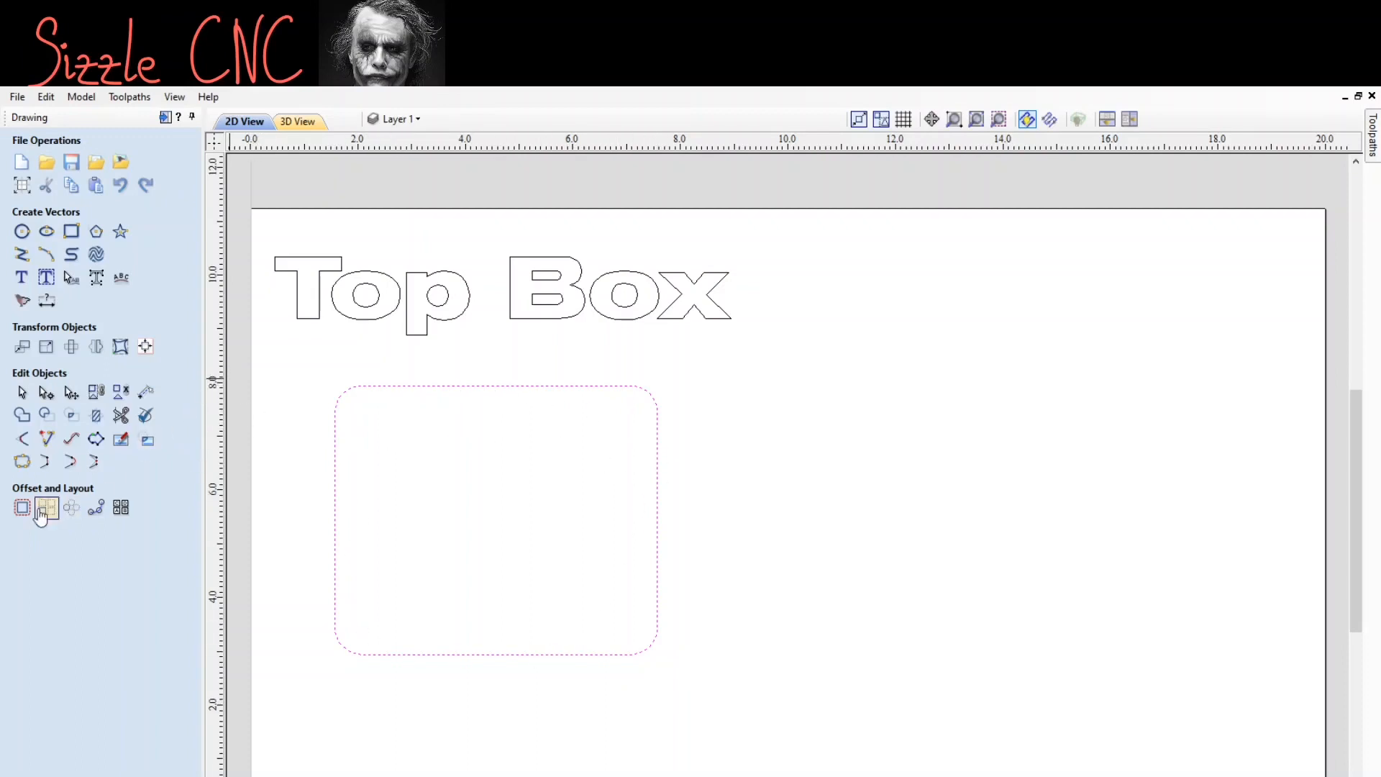
left_click(22, 514)
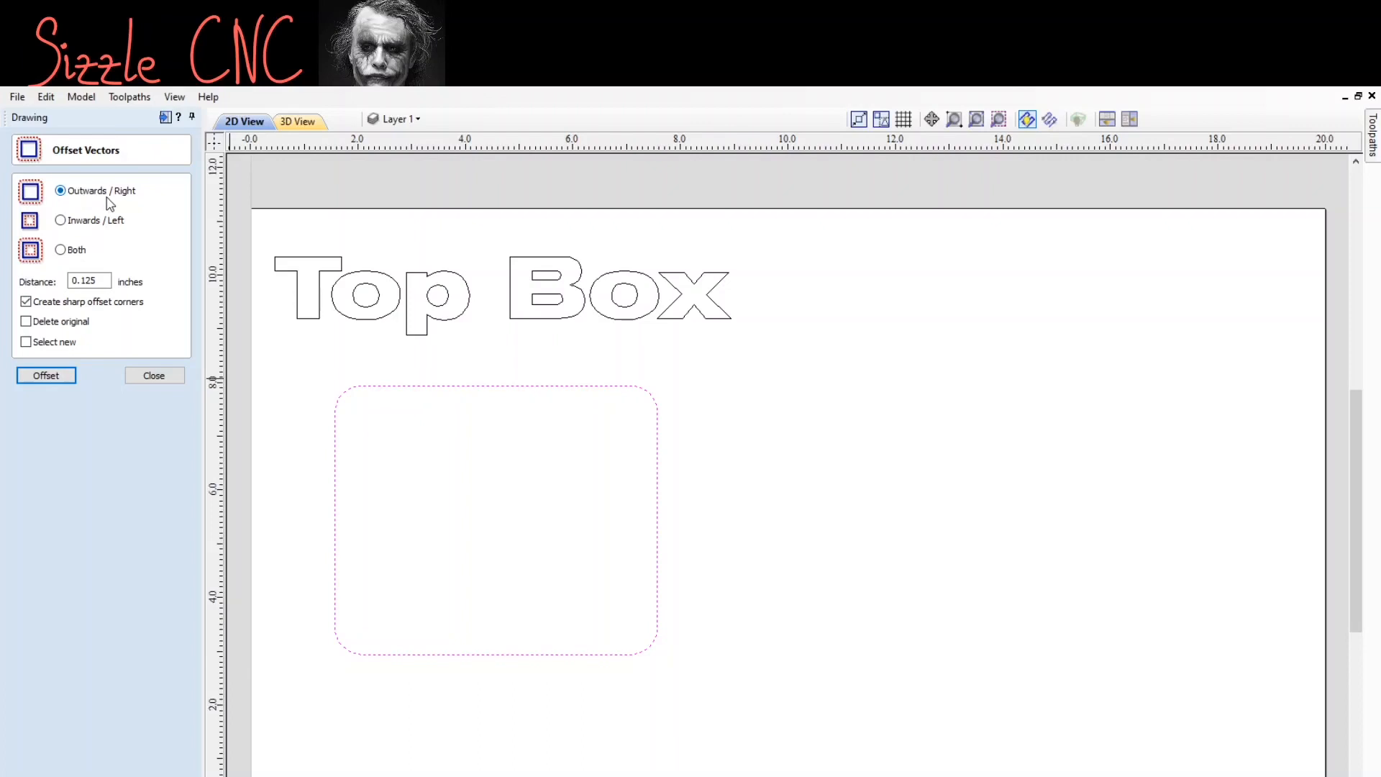
left_click(97, 281)
left_click(46, 376)
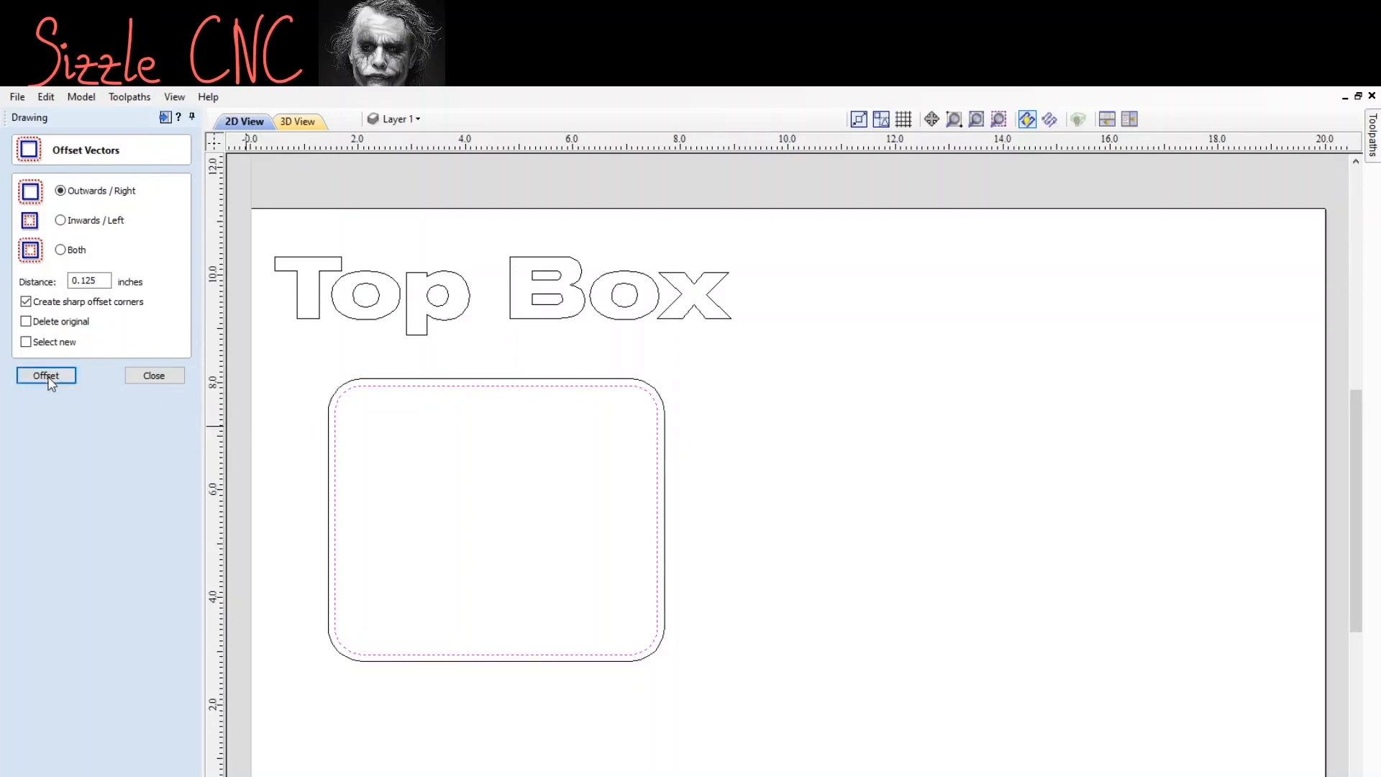
Step: Offset the new outer outline outwards by another 0.125 inch to make a third rounded outline
left_click(329, 465)
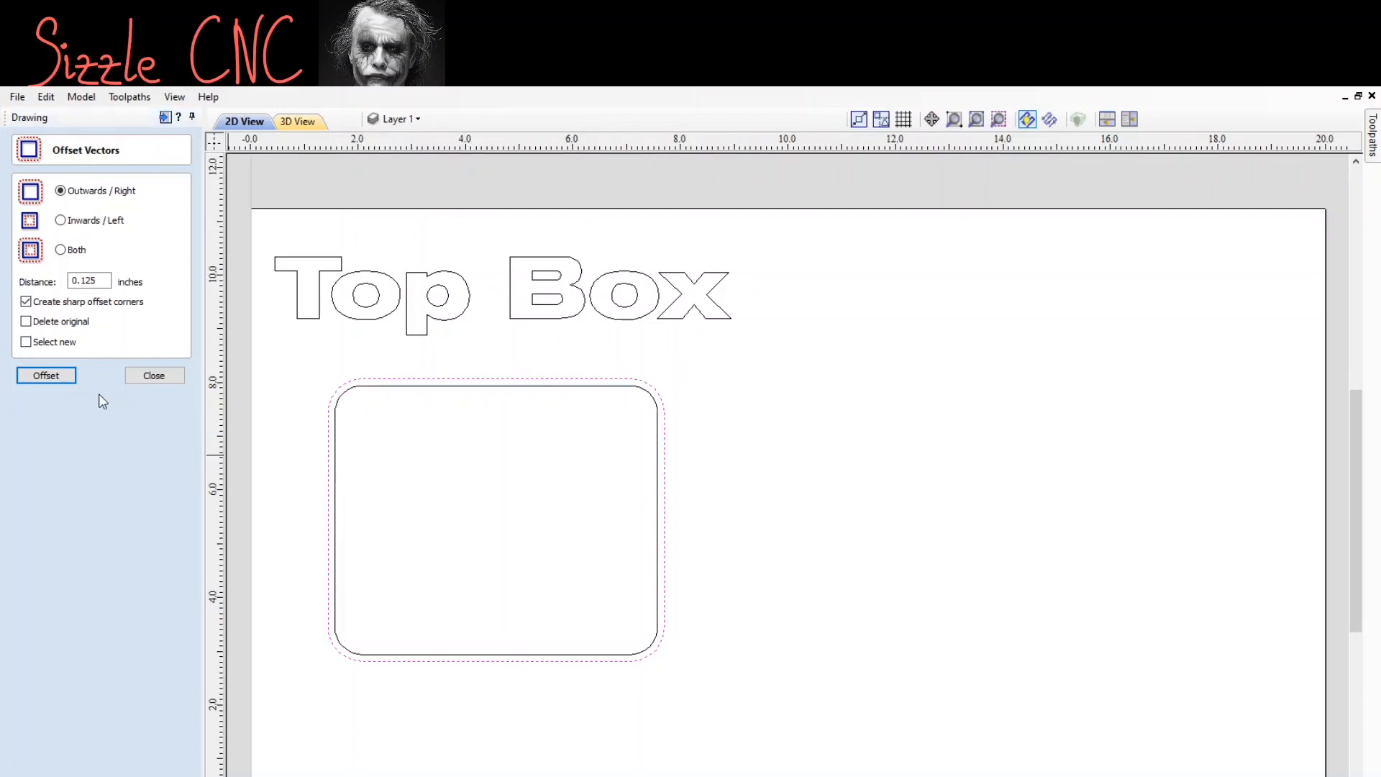
left_click(43, 377)
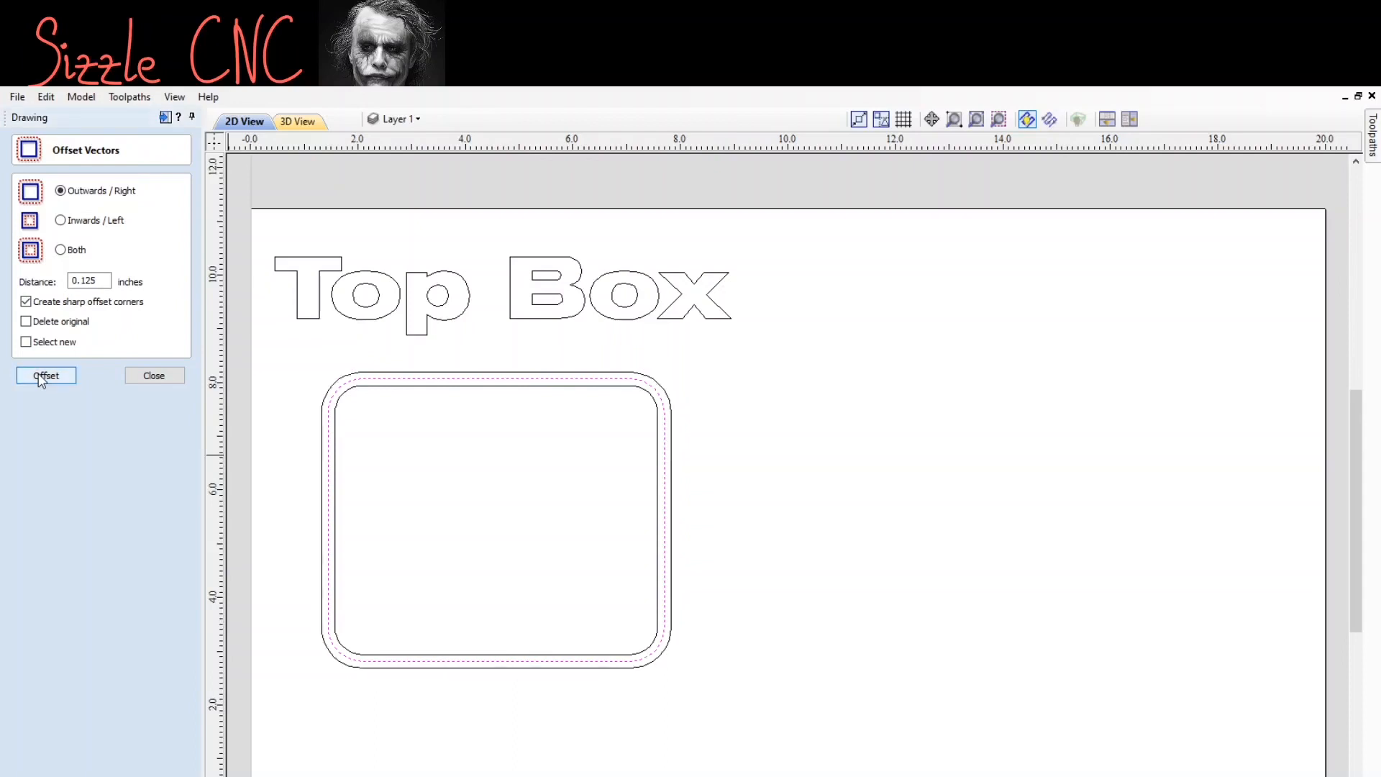
left_click(148, 380)
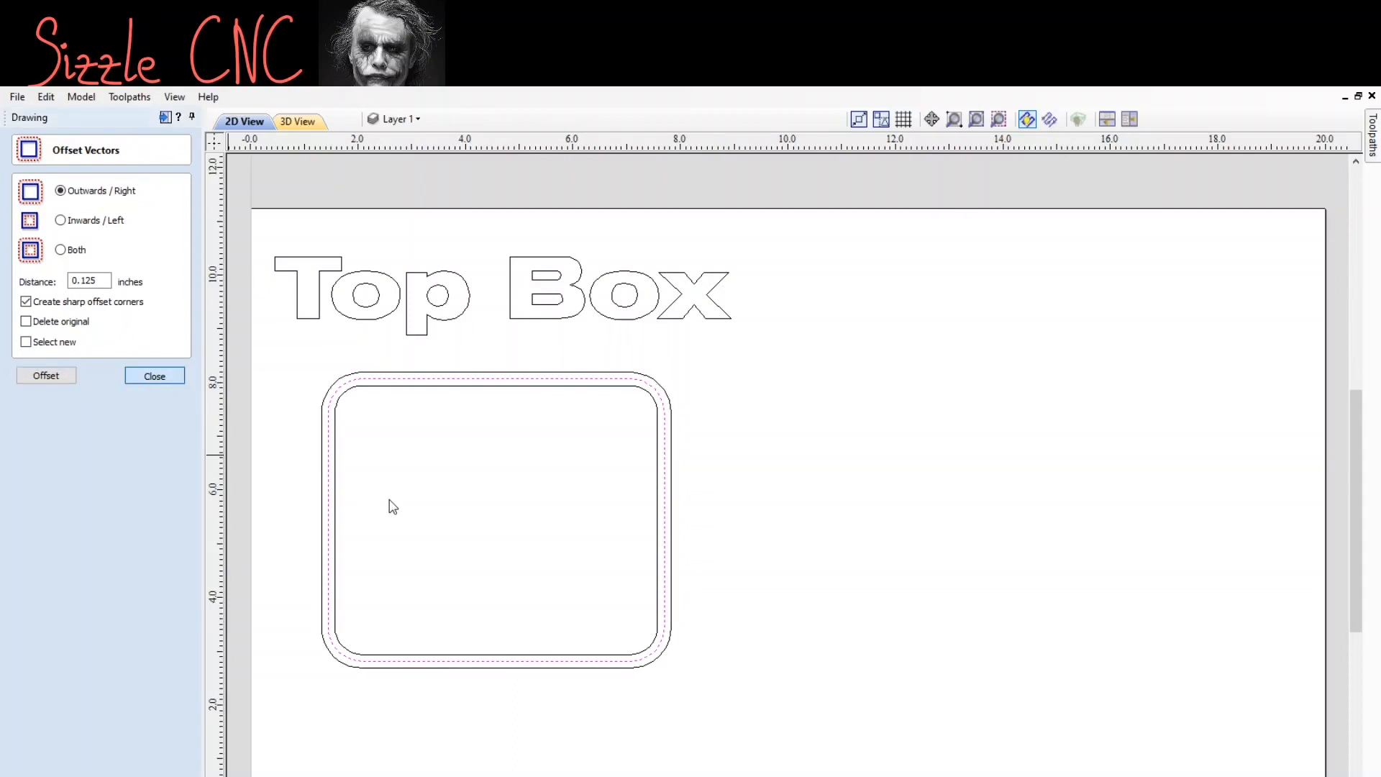
scroll(331, 471, "up", 5)
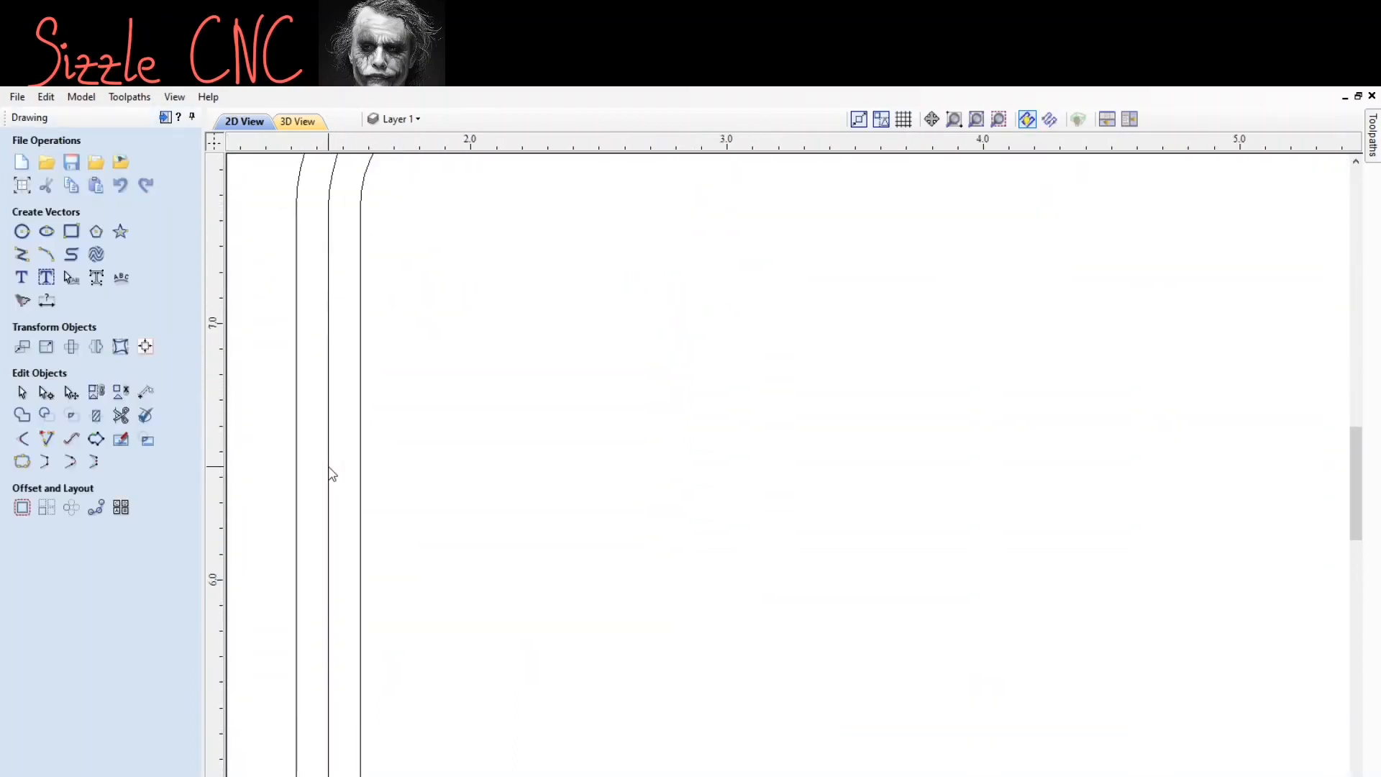
left_click(304, 471)
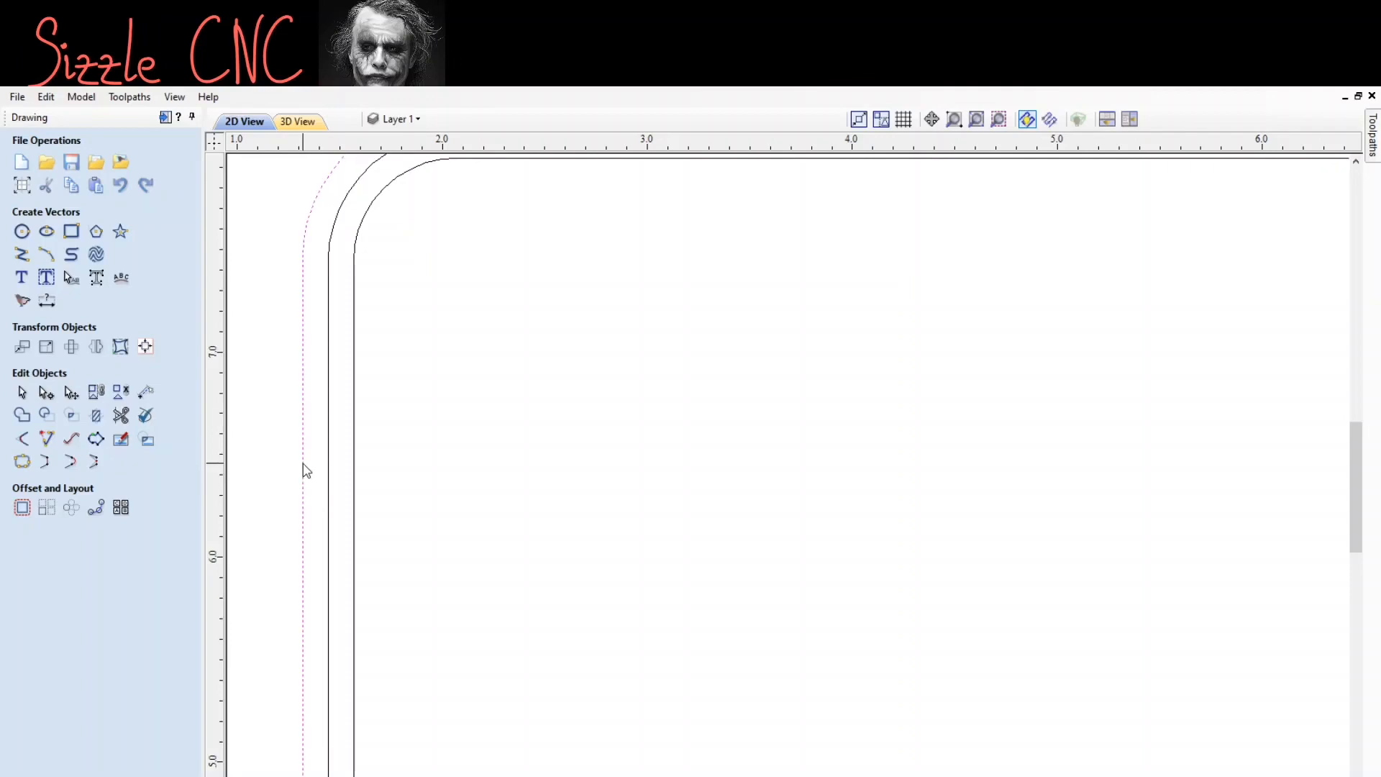
left_click(354, 471)
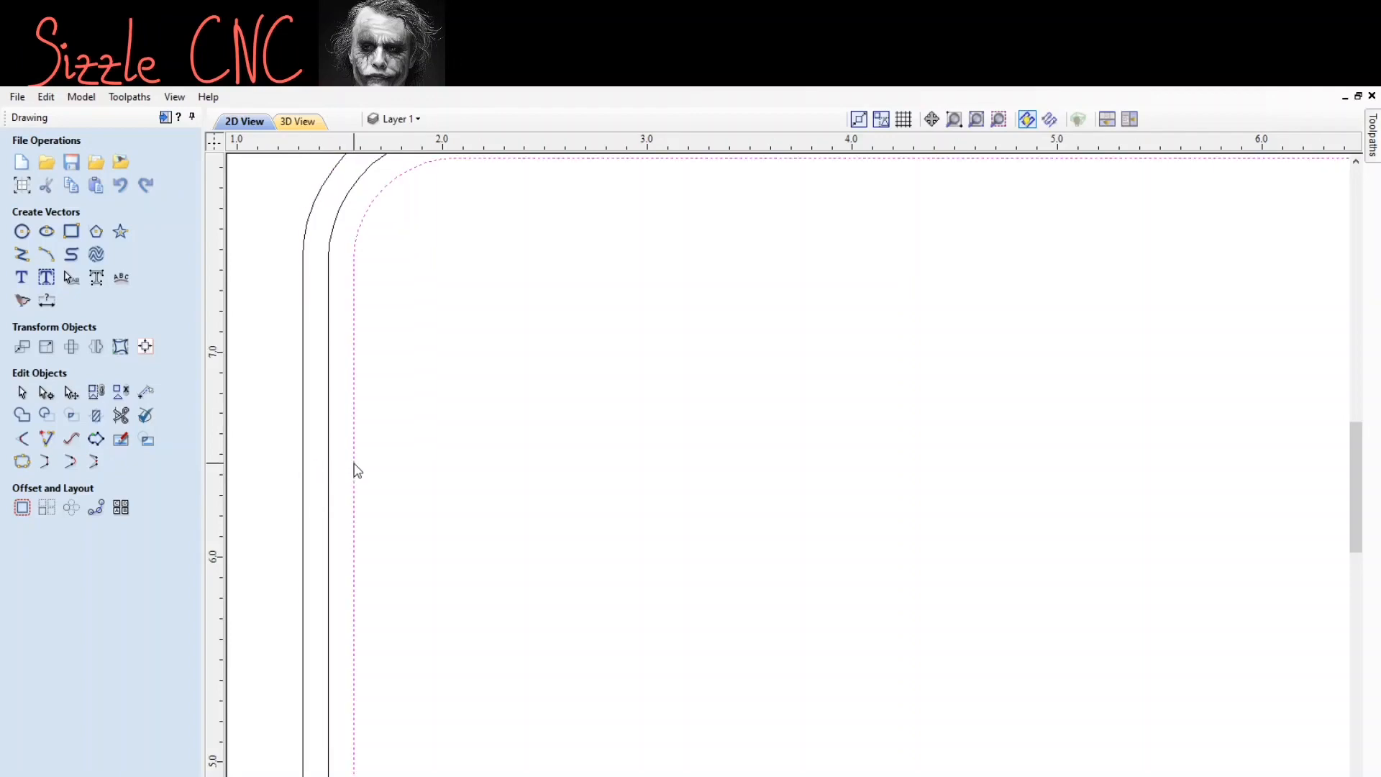
scroll(364, 471, "down", 4)
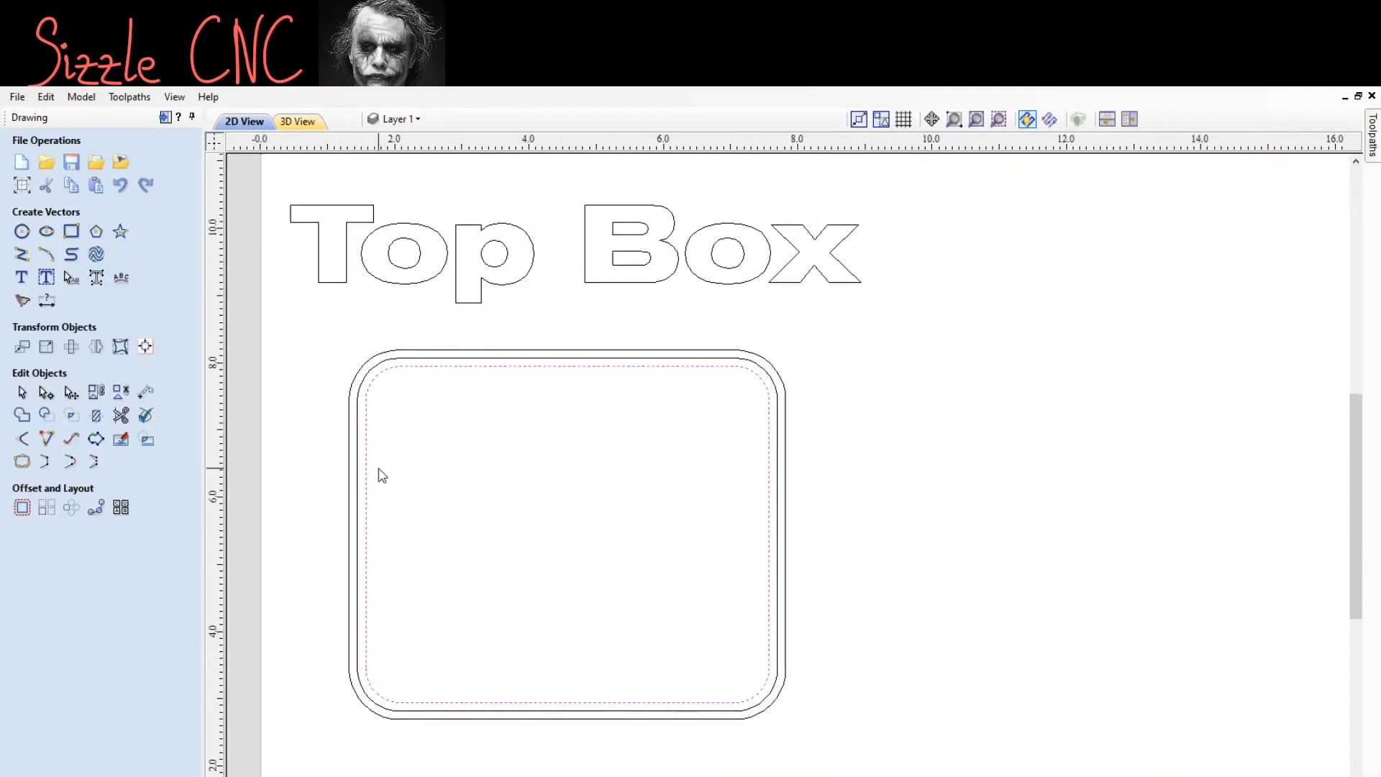
left_click(331, 435)
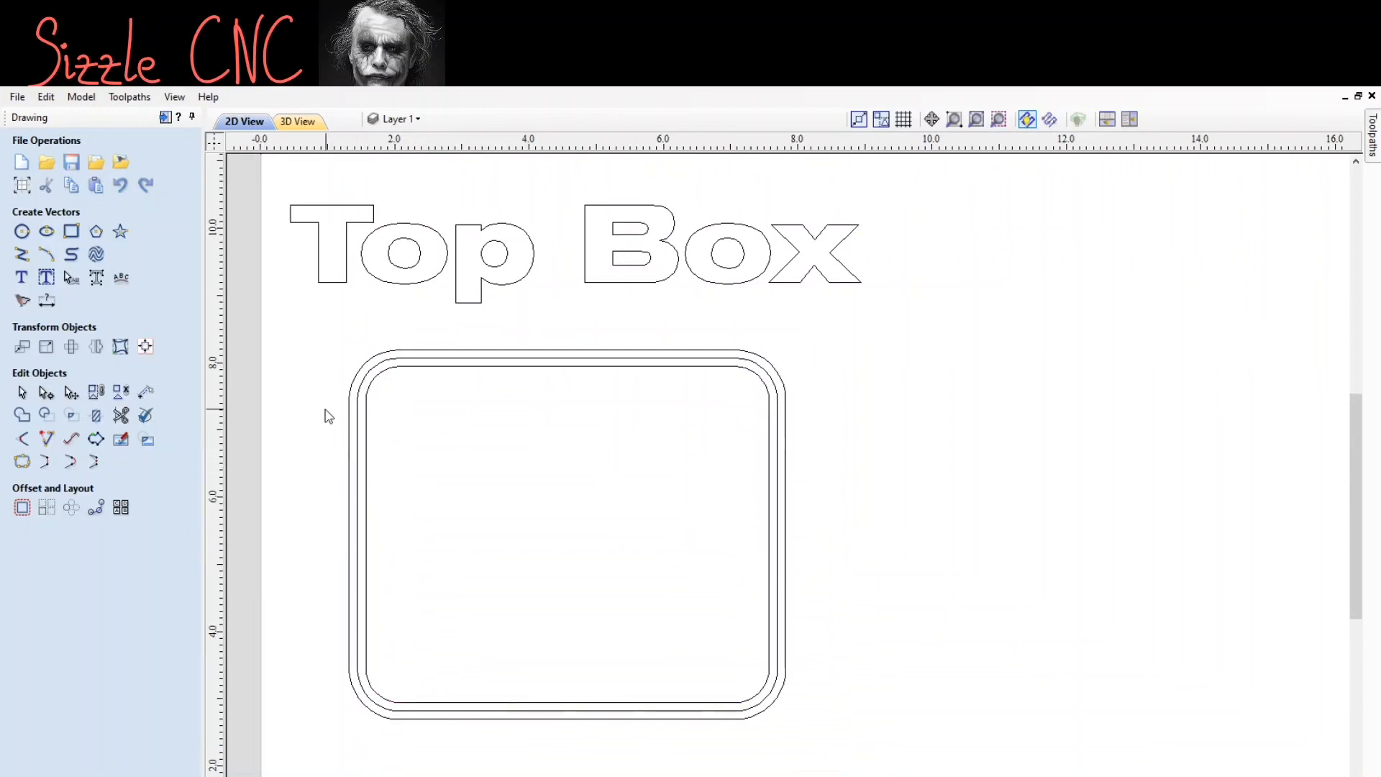
Step: Group the three nested rounded outlines and create a mirrored copy on their right side
left_click_drag(319, 343, 833, 748)
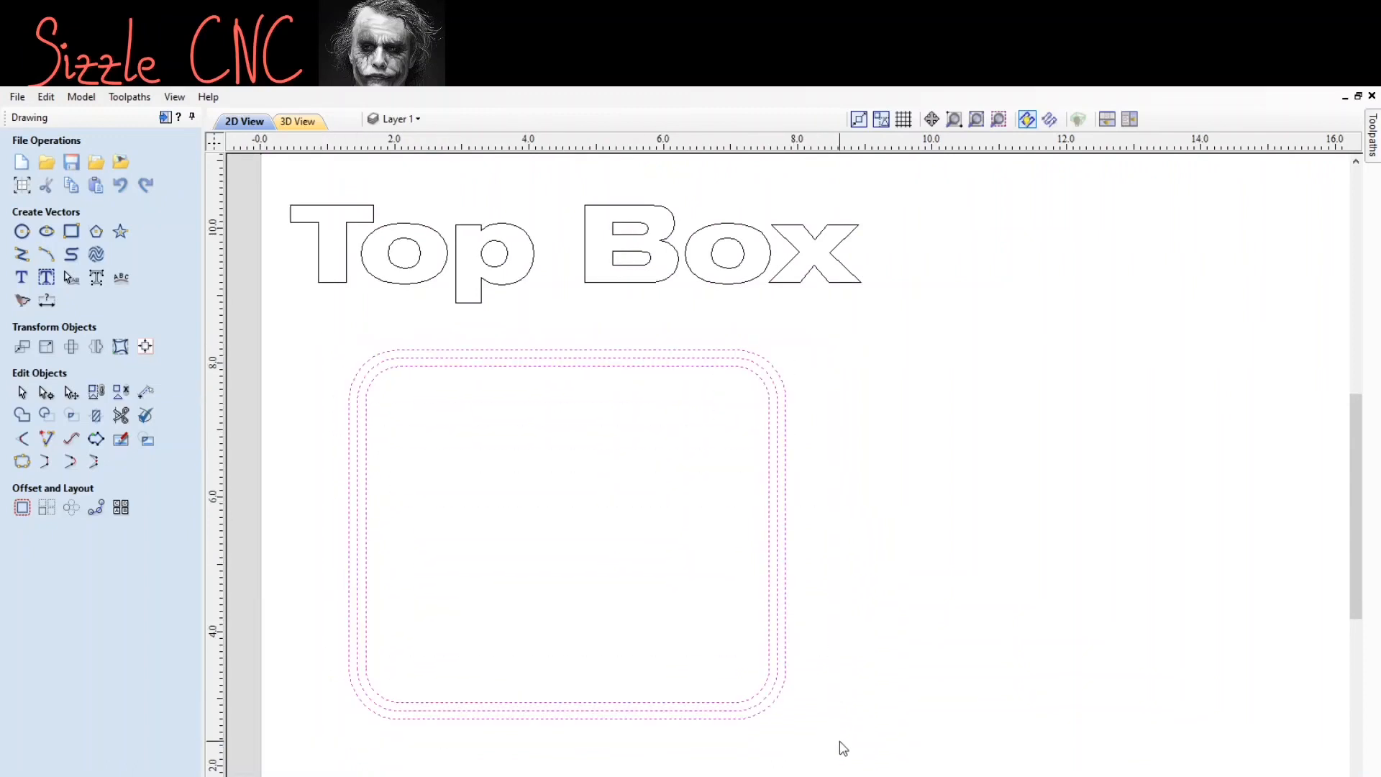
left_click(97, 393)
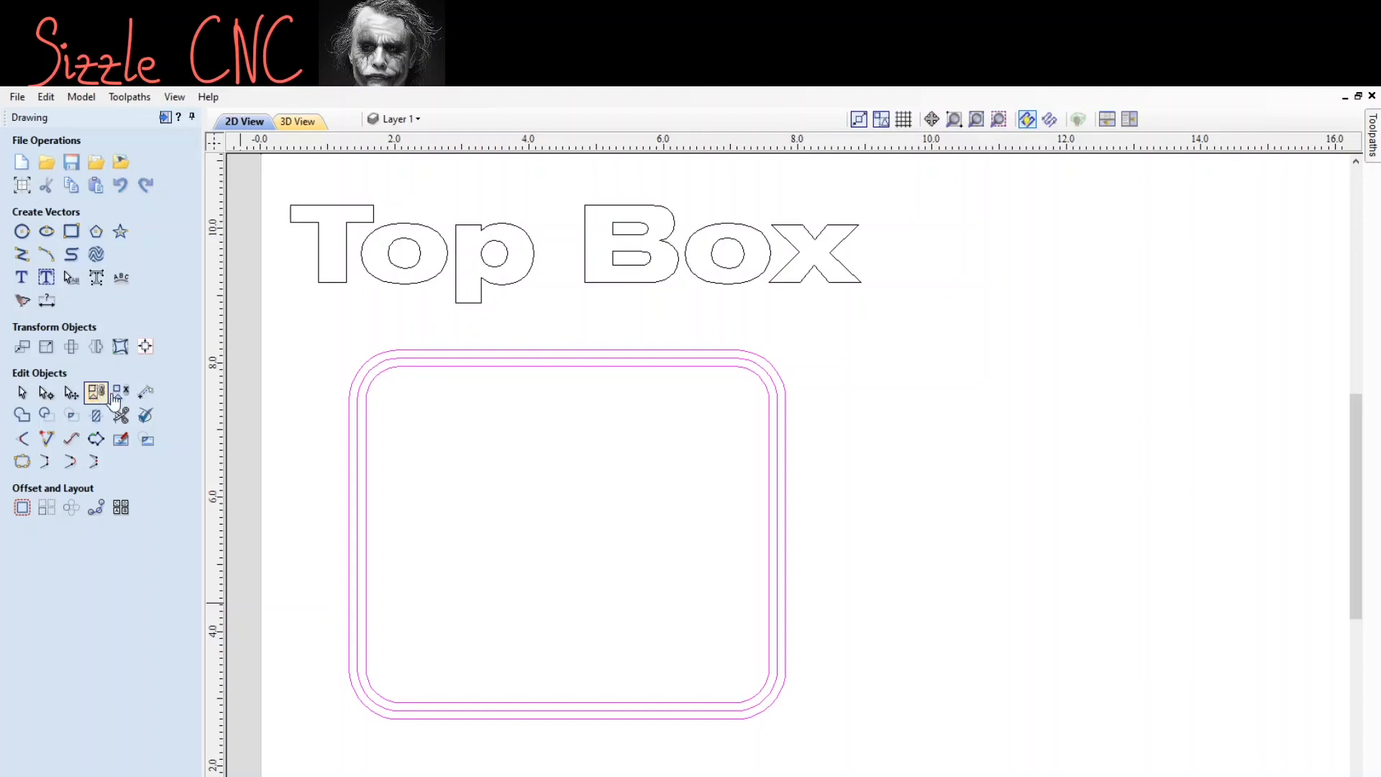
left_click(96, 348)
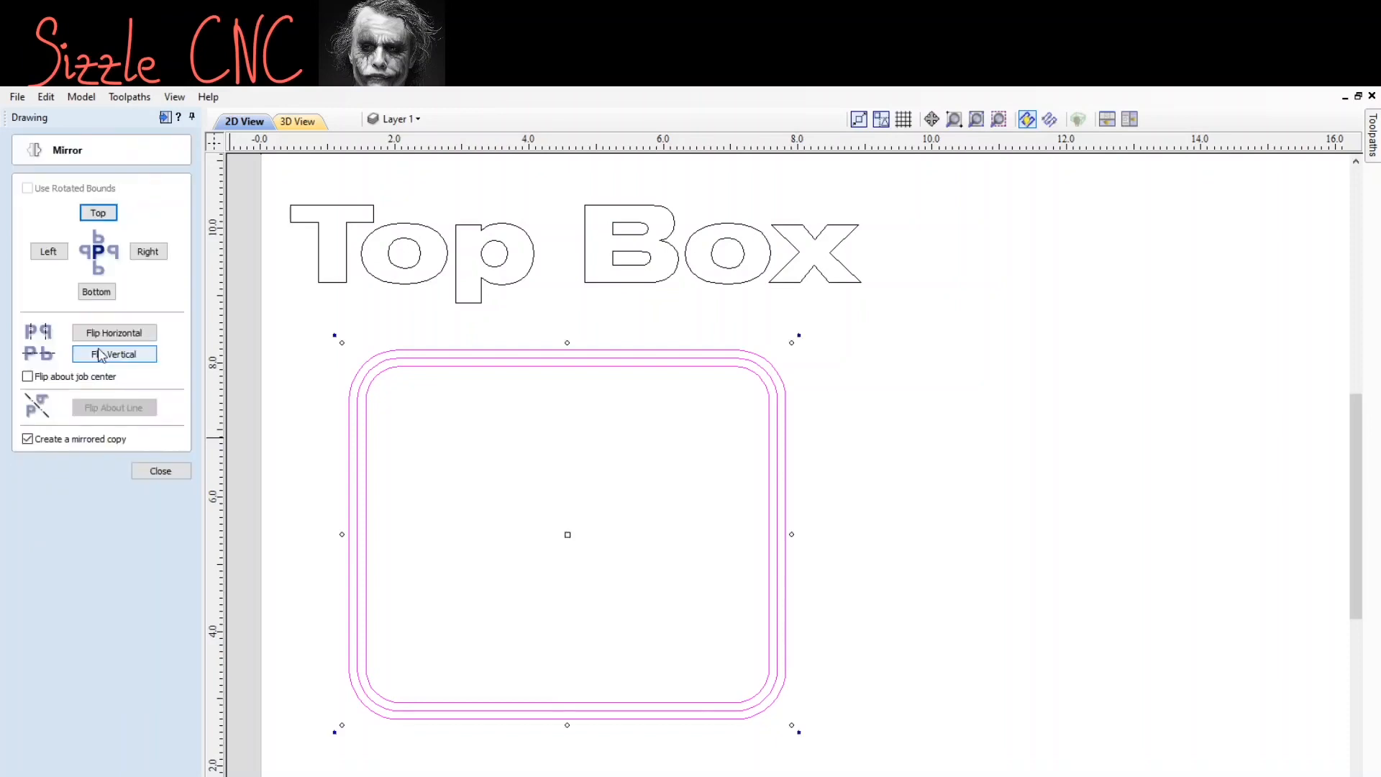
left_click(149, 253)
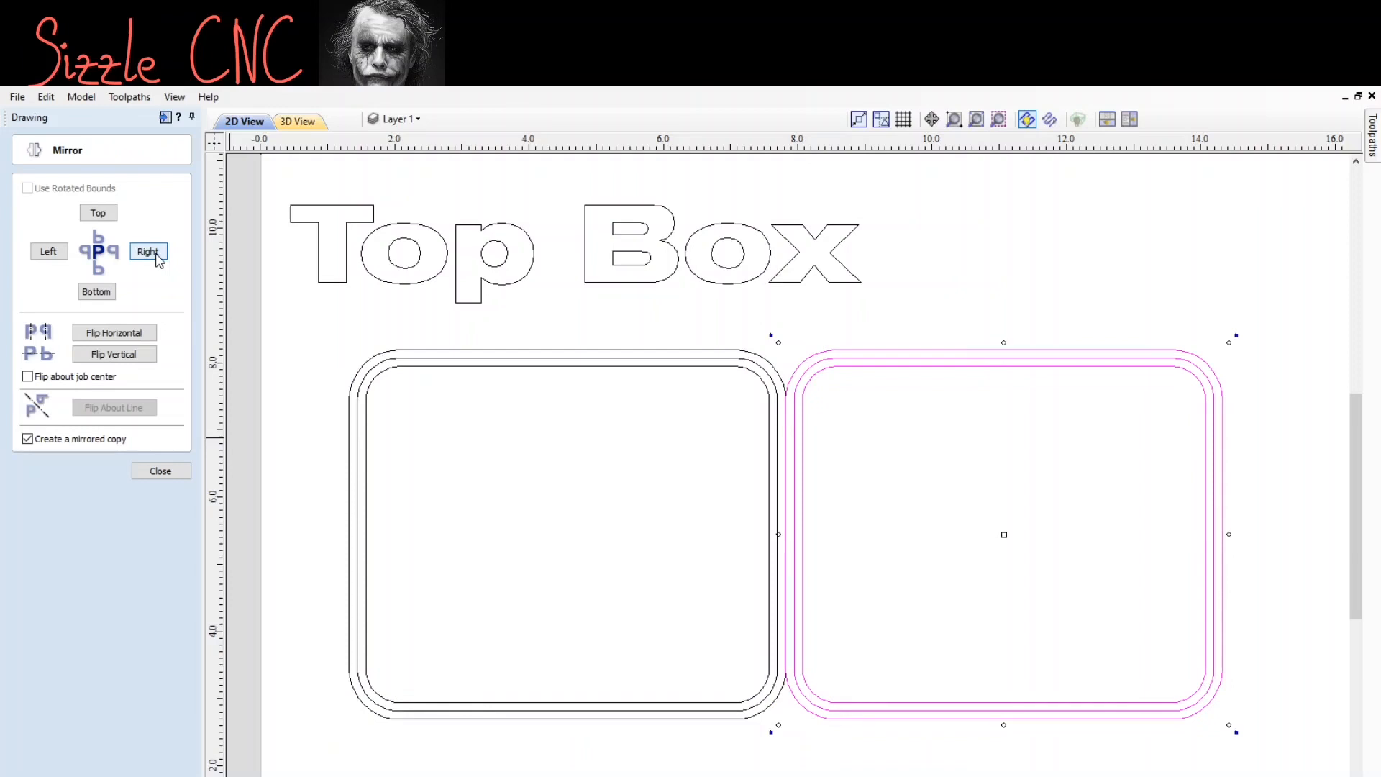
Step: Move the mirrored outline group horizontally away from the original, centring it at about X 13.99 inches
left_click(160, 470)
scroll(1148, 639, "down", 1)
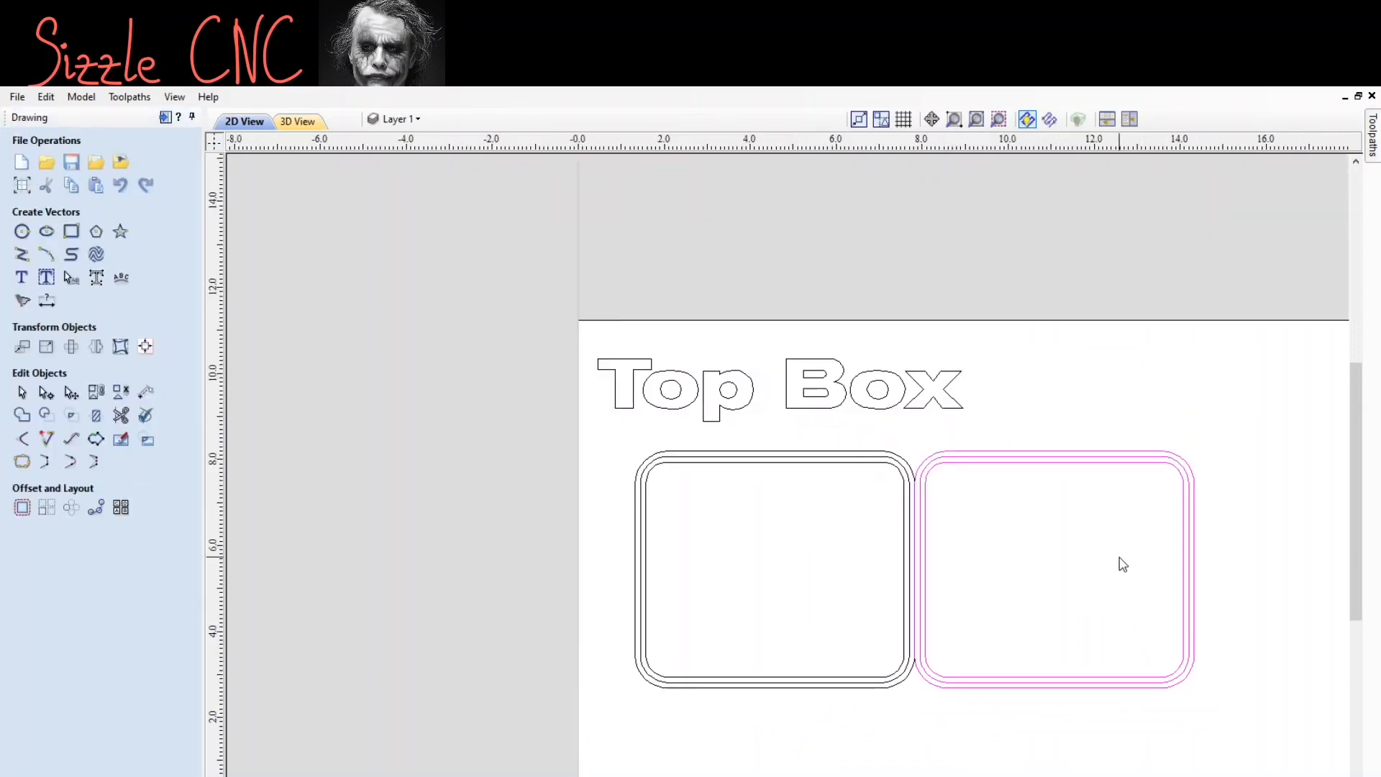
left_click(22, 348)
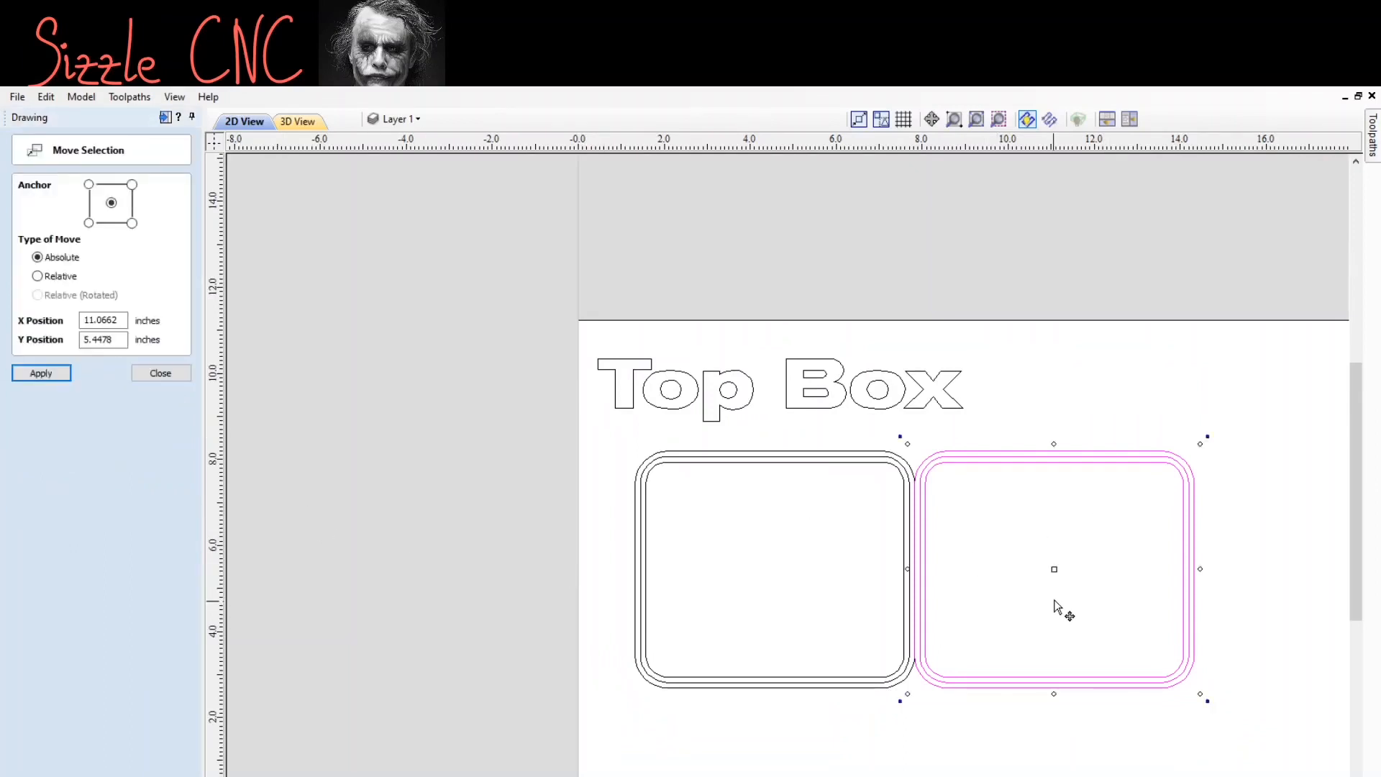
left_click_drag(1055, 570, 1181, 569)
left_click(1114, 387)
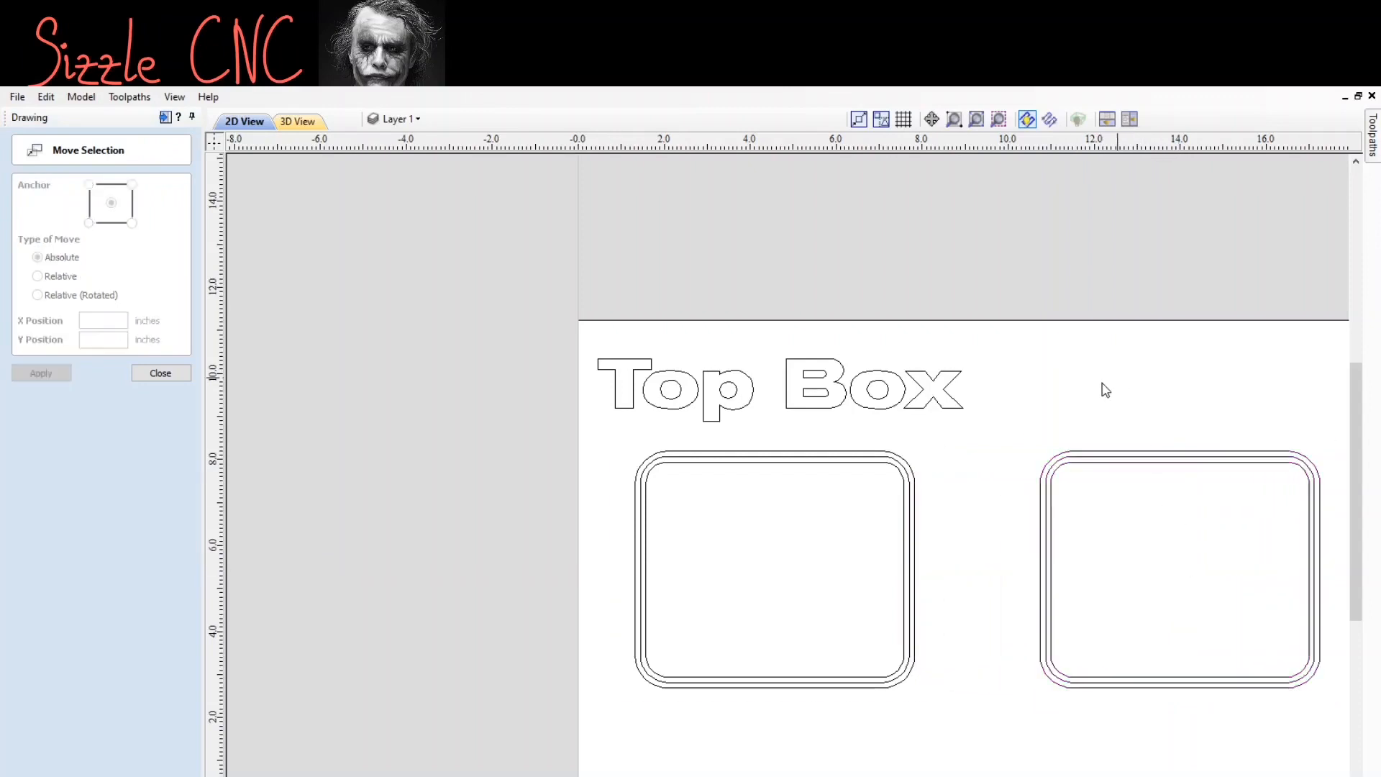
left_click(1066, 462)
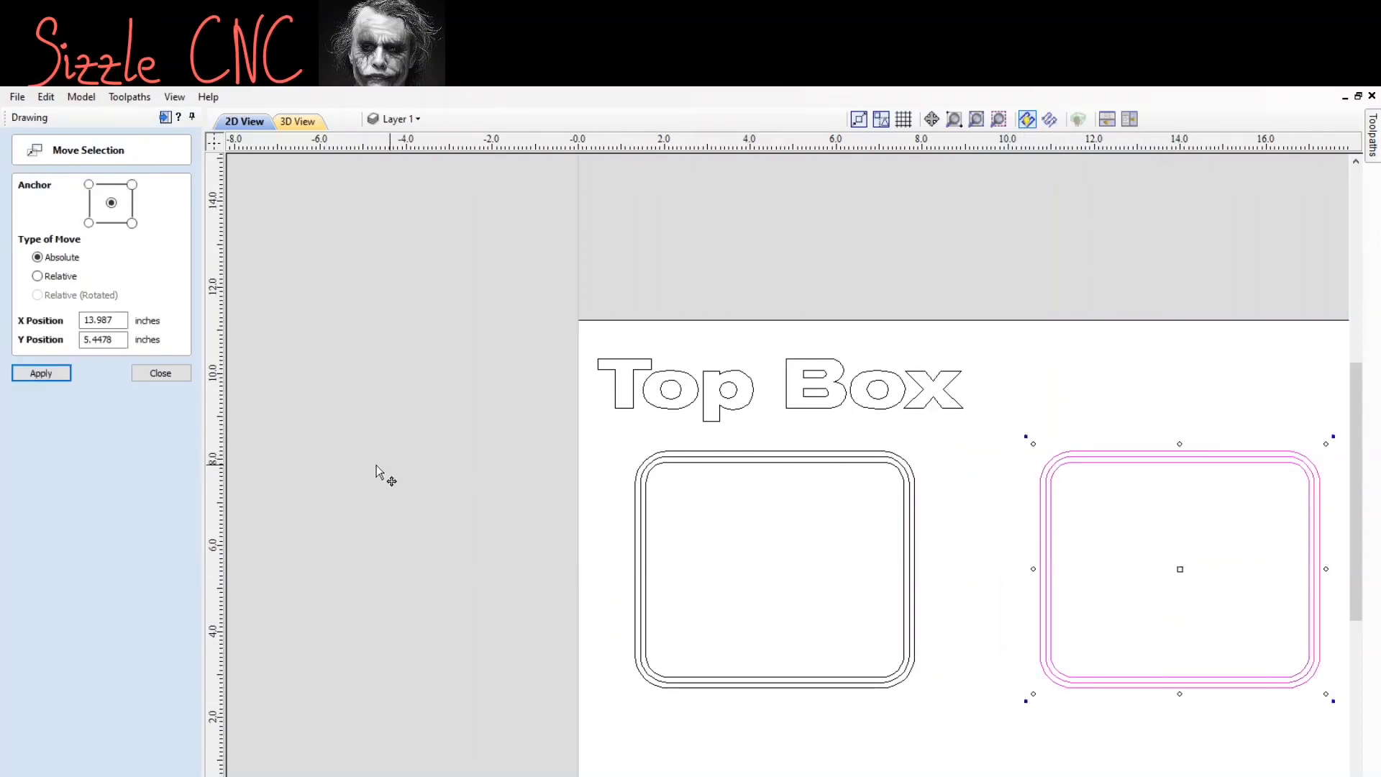
left_click(164, 373)
Step: Ungroup both sets of nested rounded outlines so each outline is separate
left_click(162, 373)
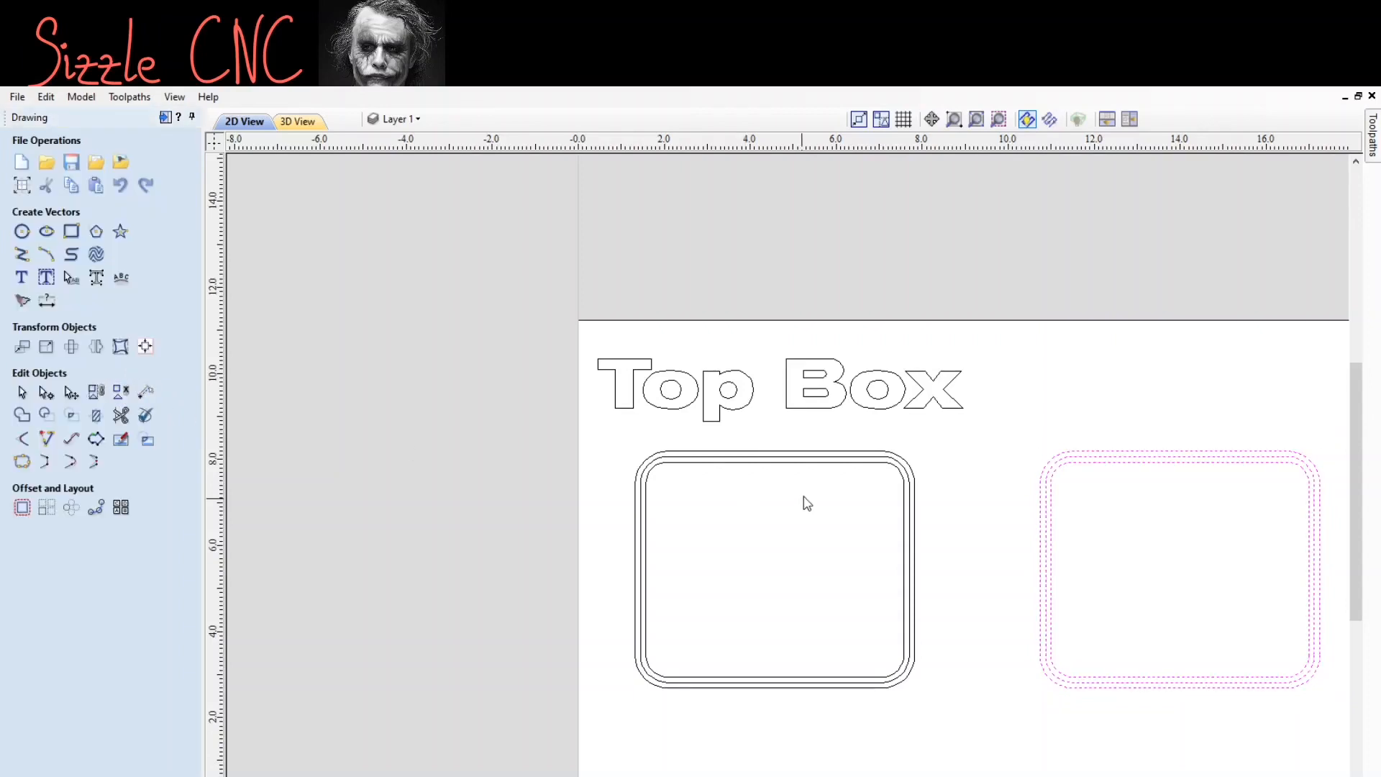
left_click(800, 464)
left_click(121, 394)
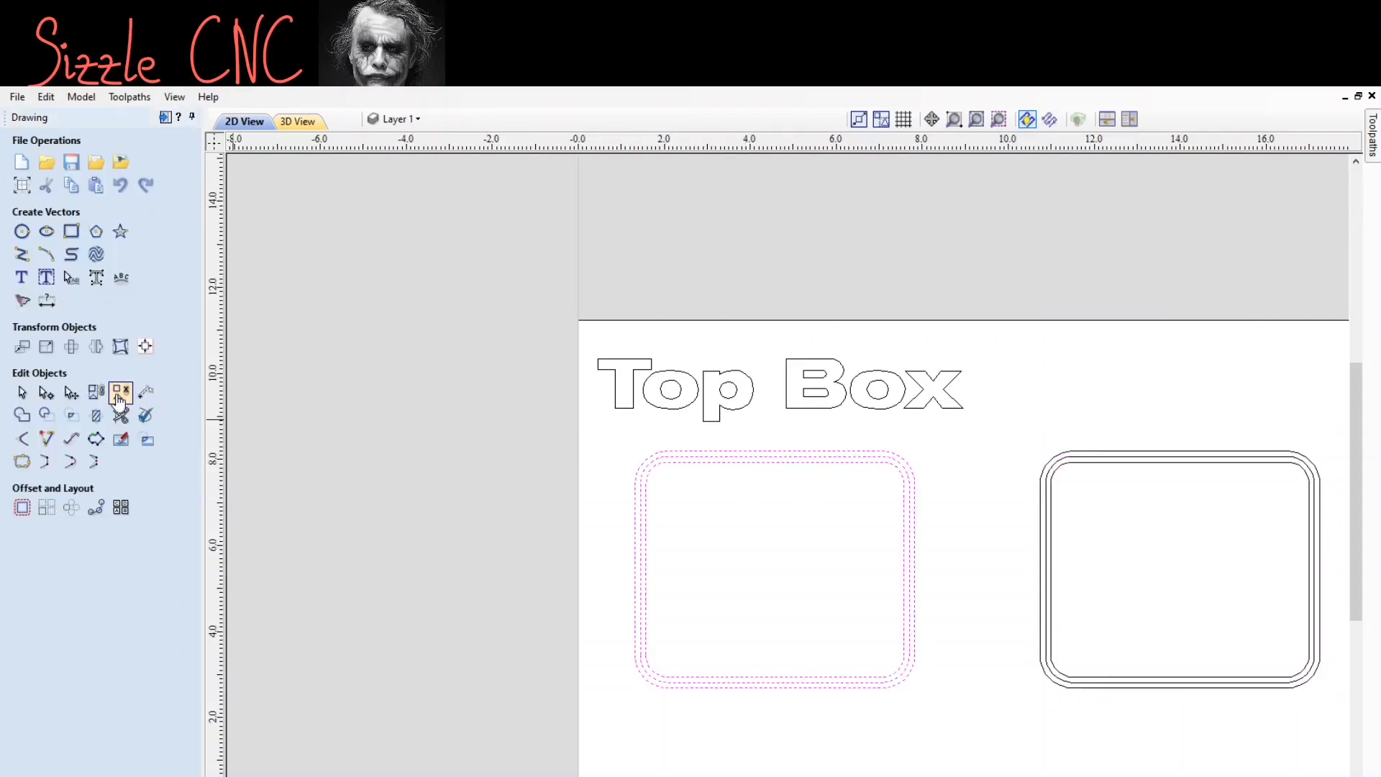
left_click(1171, 377)
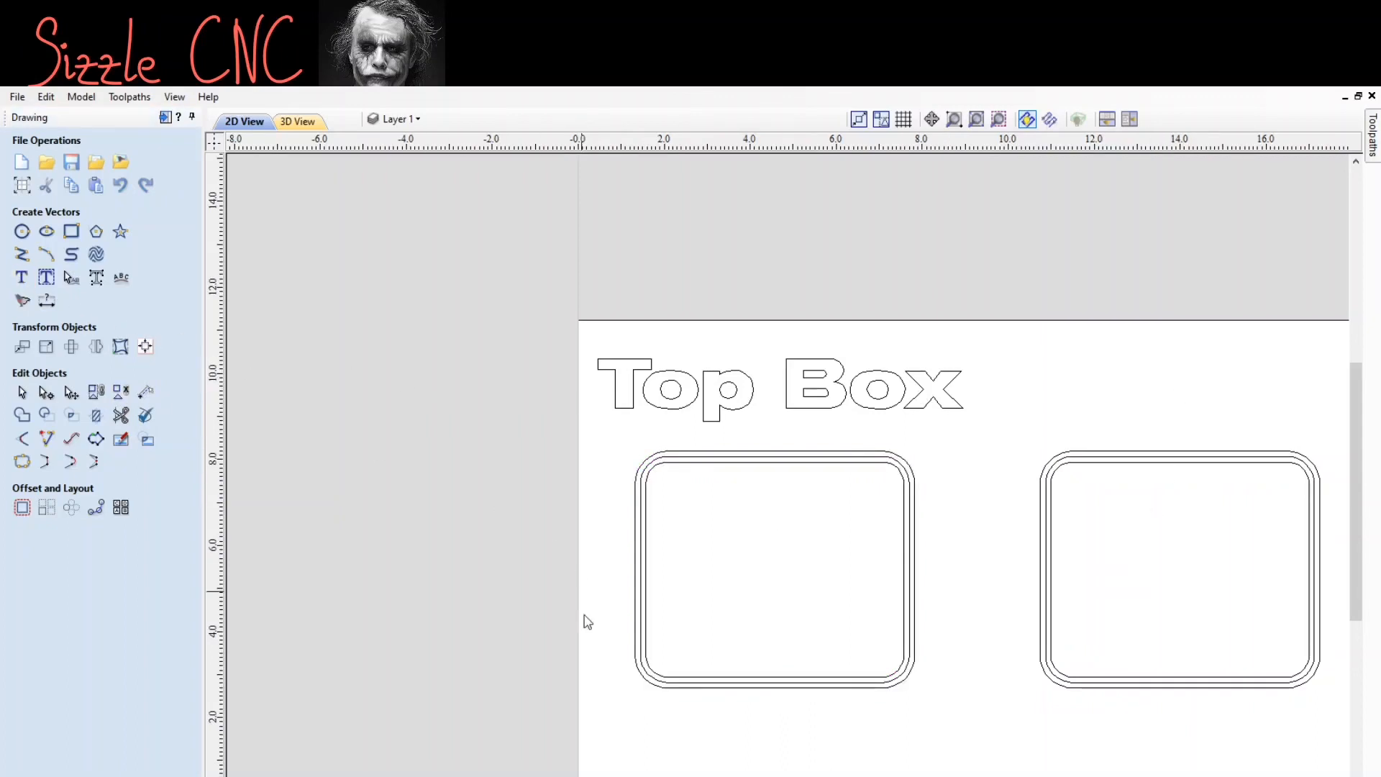
Step: Create the text "Bottom Box" in the Akzidenz Grotesk BE BoldEx font
left_click_drag(696, 776, 820, 776)
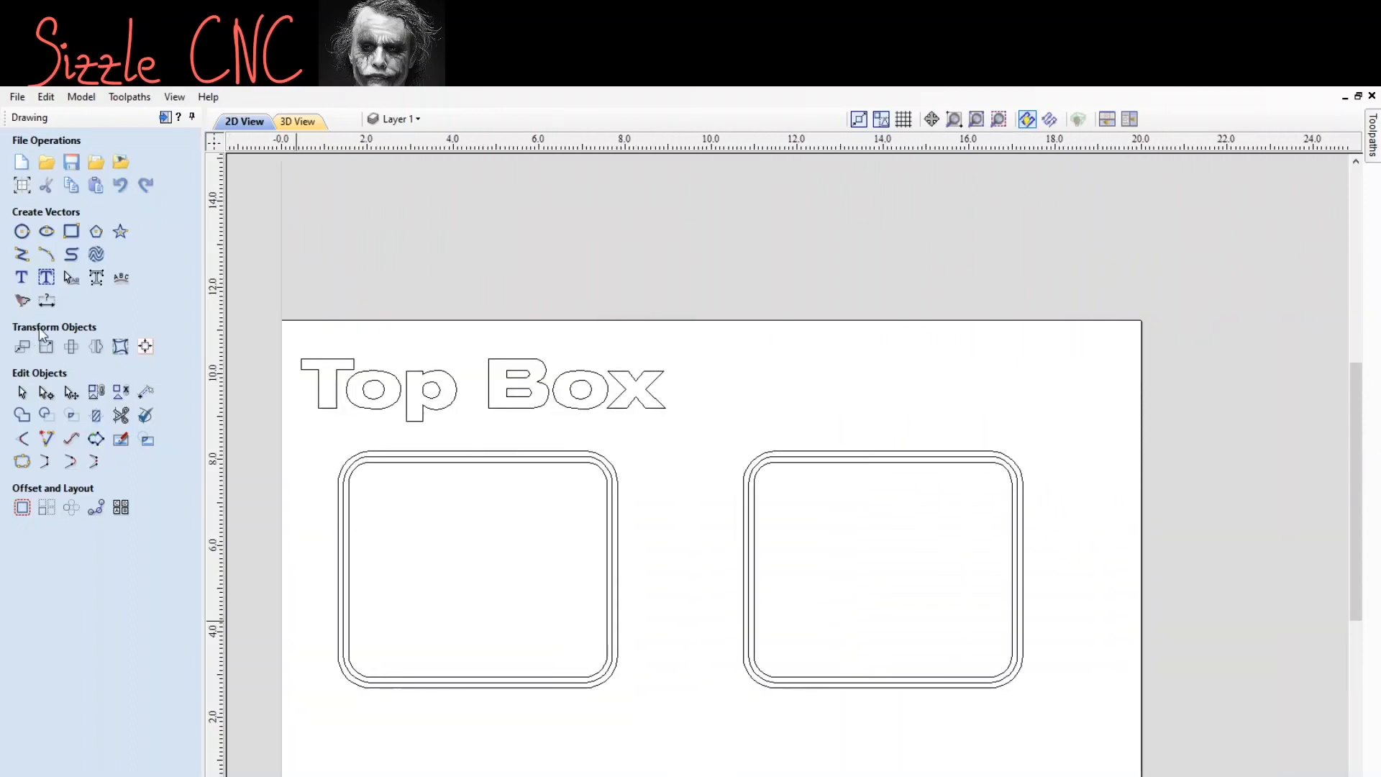
left_click(22, 280)
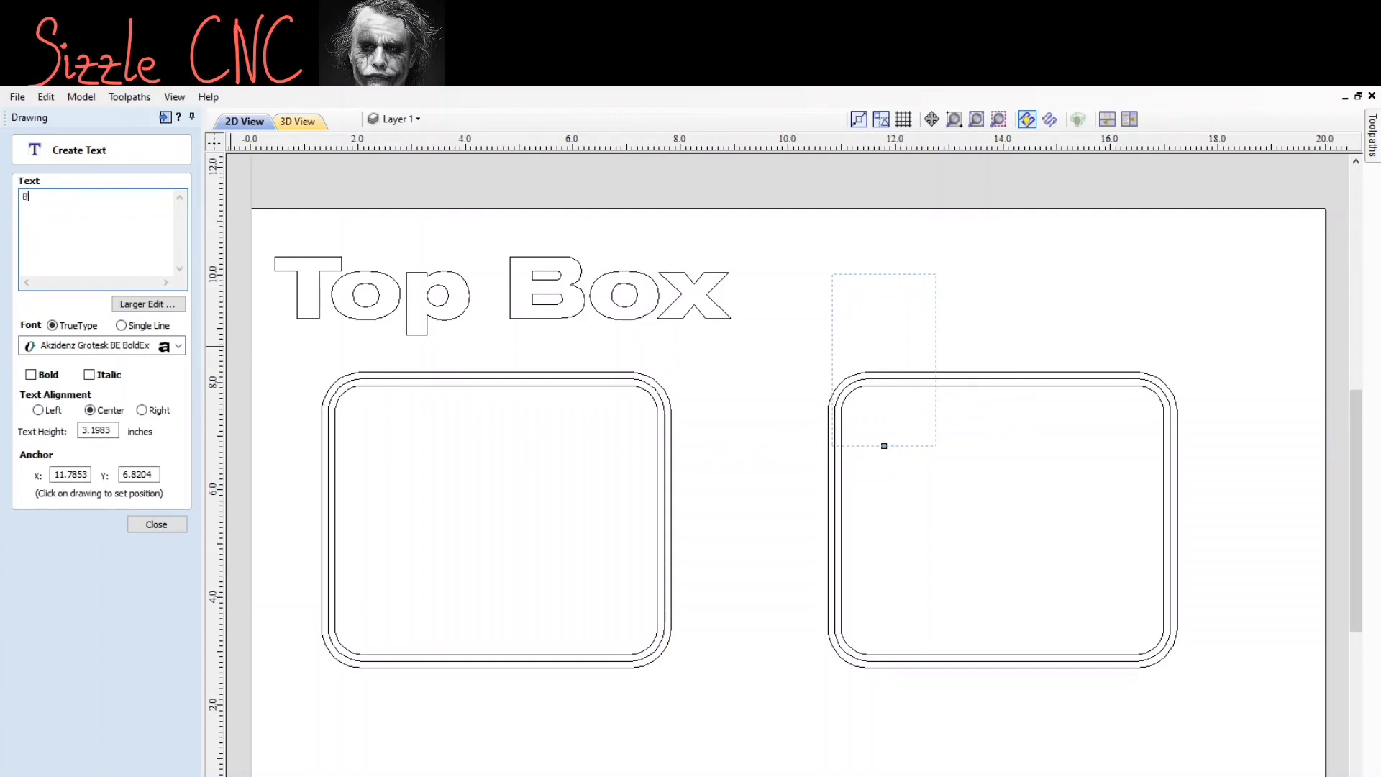
type("ottom Box")
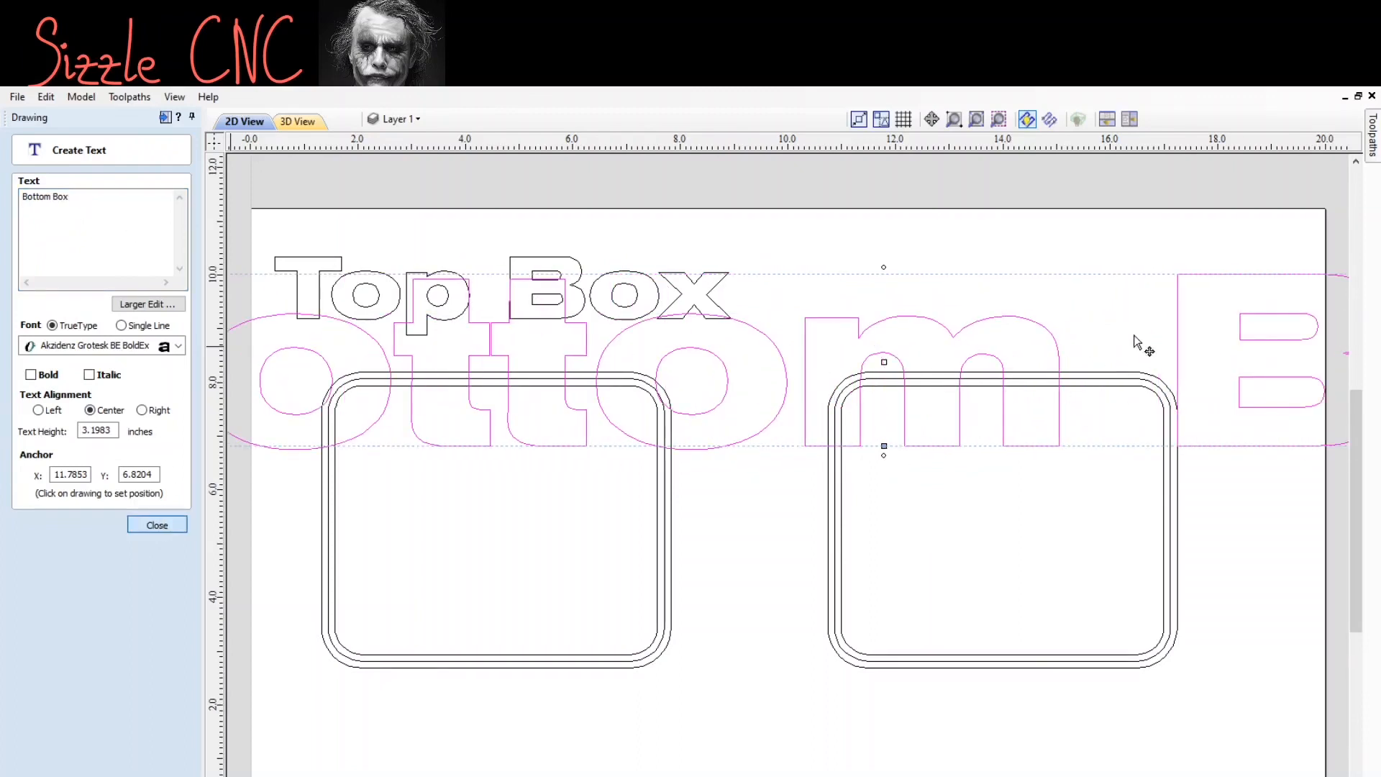
key("Escape")
Step: Shrink the "Bottom Box" text to about 9.6 inches wide and place it above the mirrored outlines, beside "Top Box"
scroll(578, 410, "down", 2)
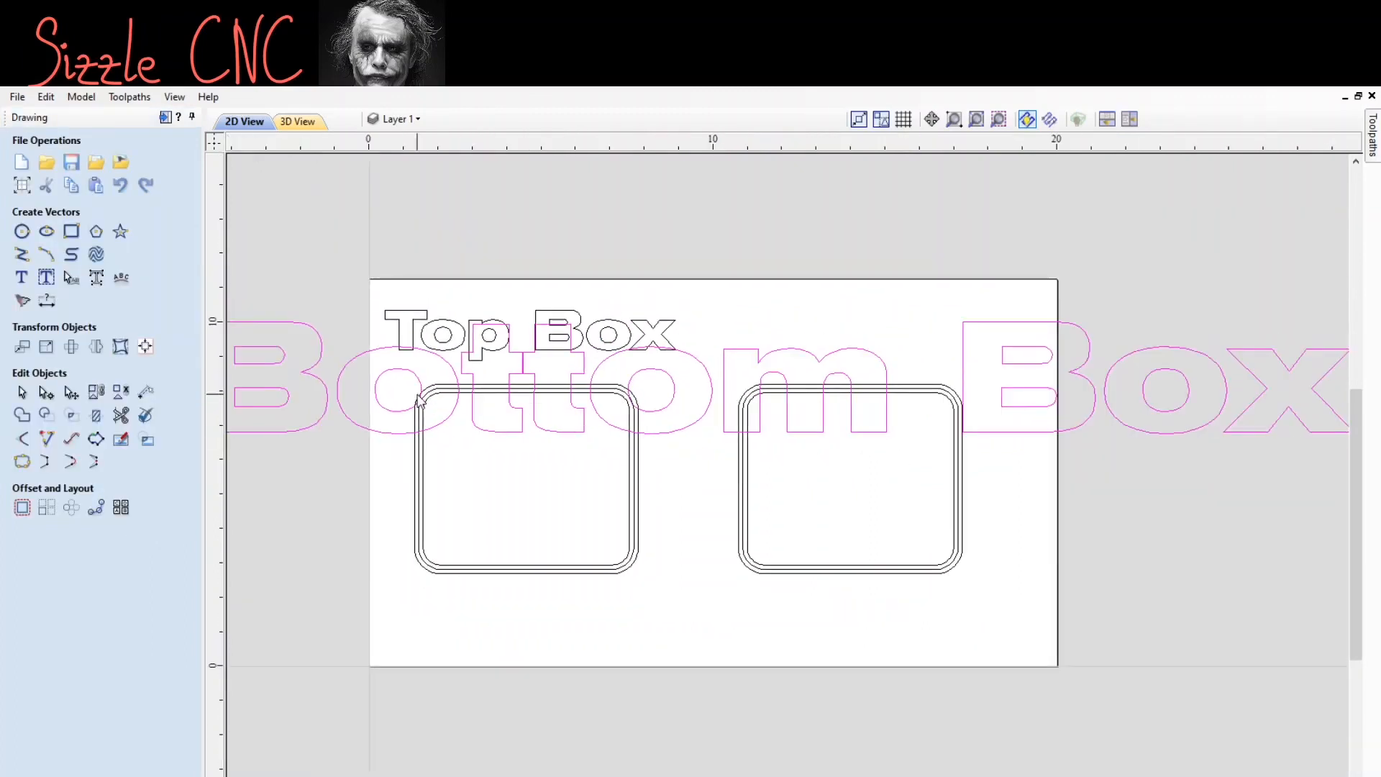
scroll(419, 399, "down", 2)
left_click(331, 373)
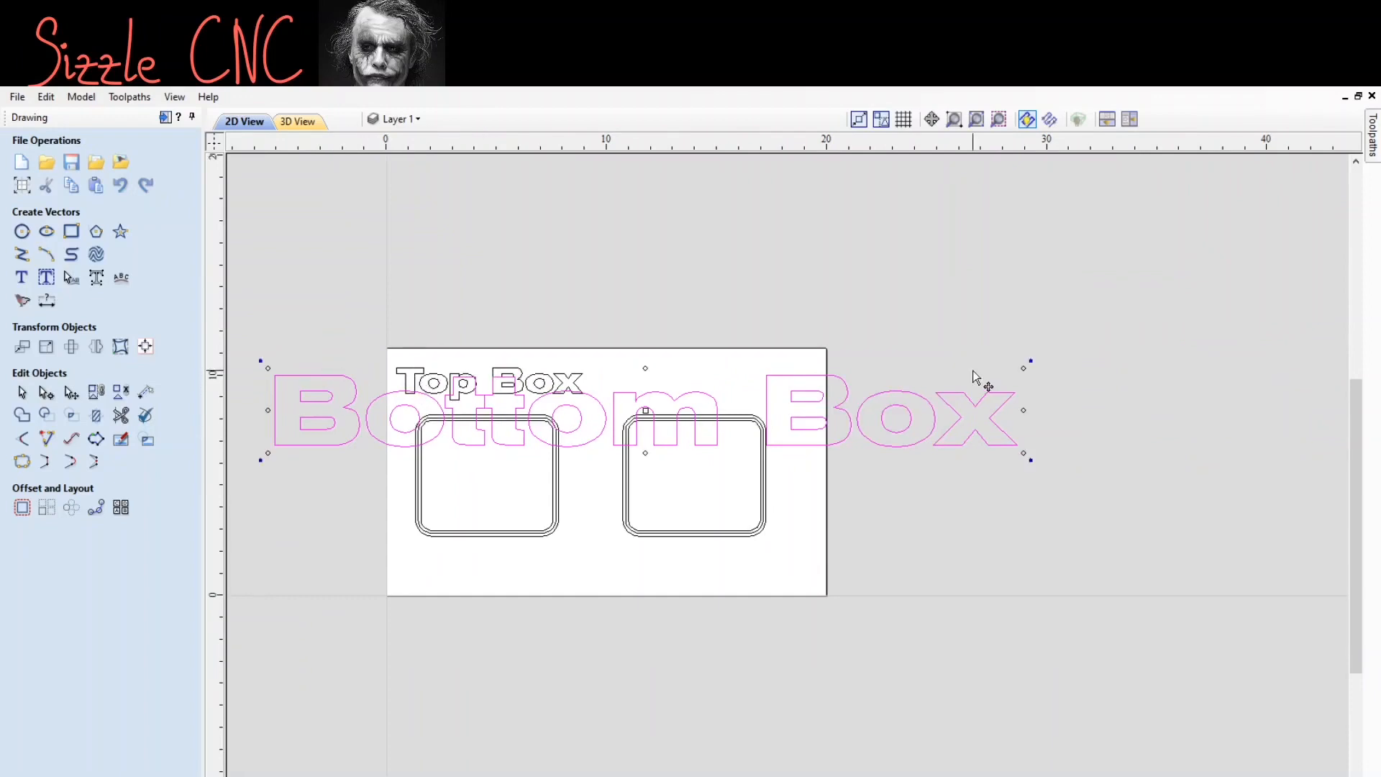
left_click_drag(1028, 361, 851, 423)
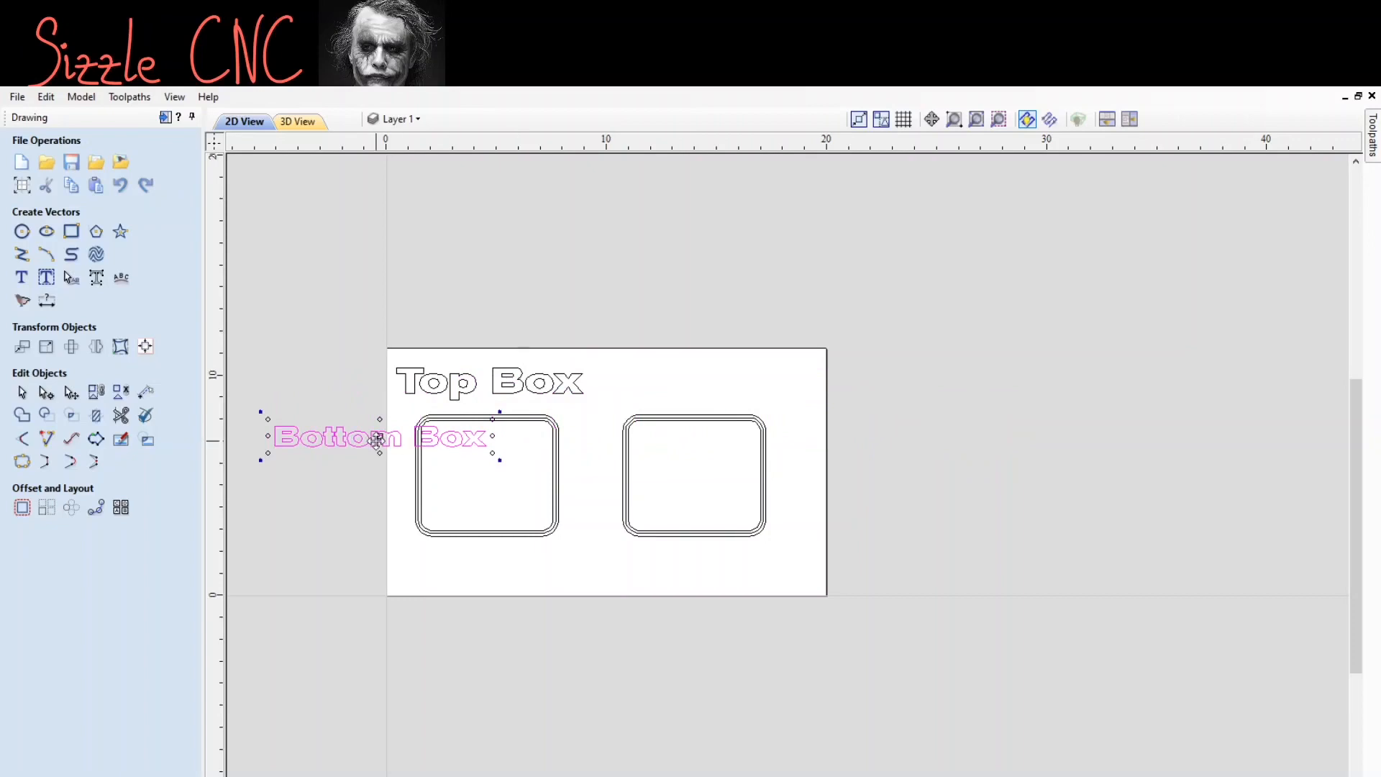
left_click_drag(376, 440, 708, 378)
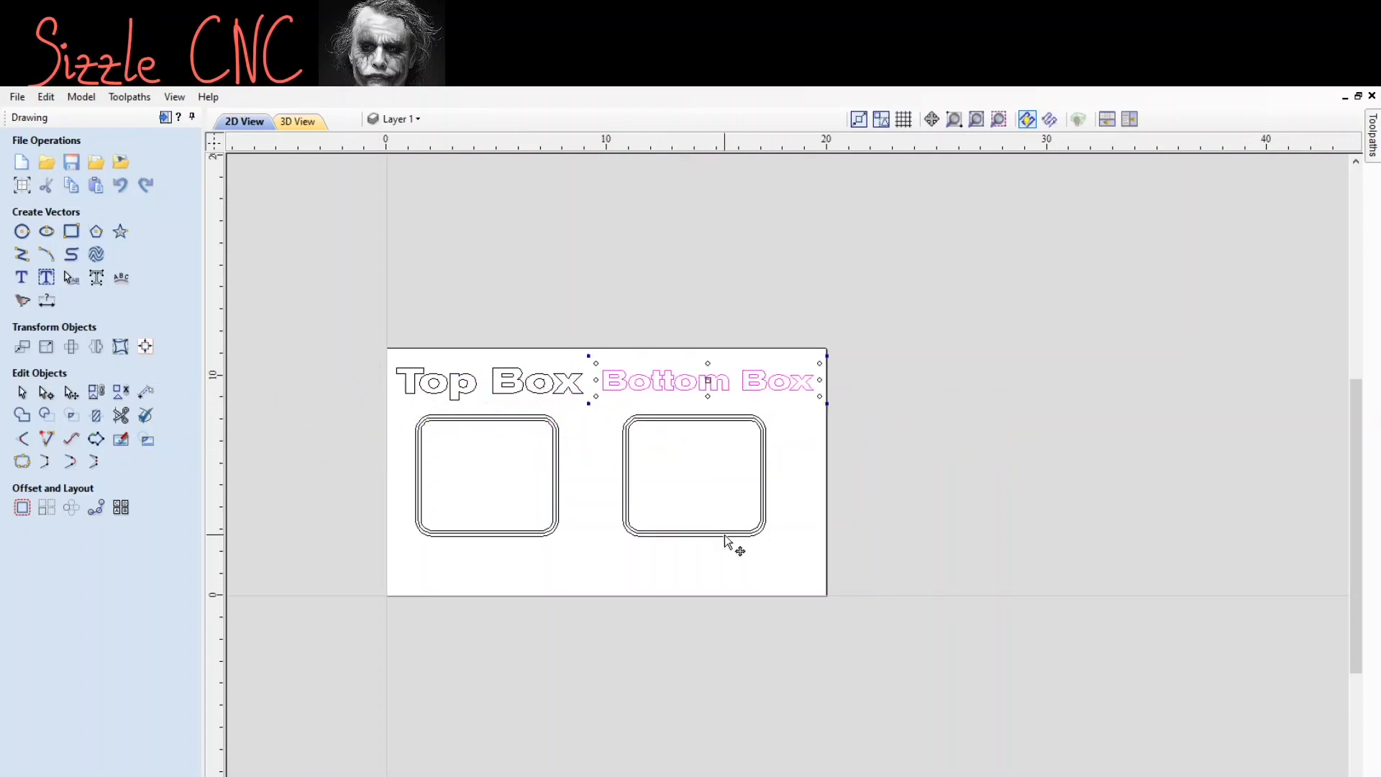
left_click(683, 568)
Step: Create the profile toolpath "Top Lip 1/4 inch" outside the Top Box's middle outline, 0.2 inch deep with 0.5 inch zig-zag ramps
scroll(733, 461, "up", 2)
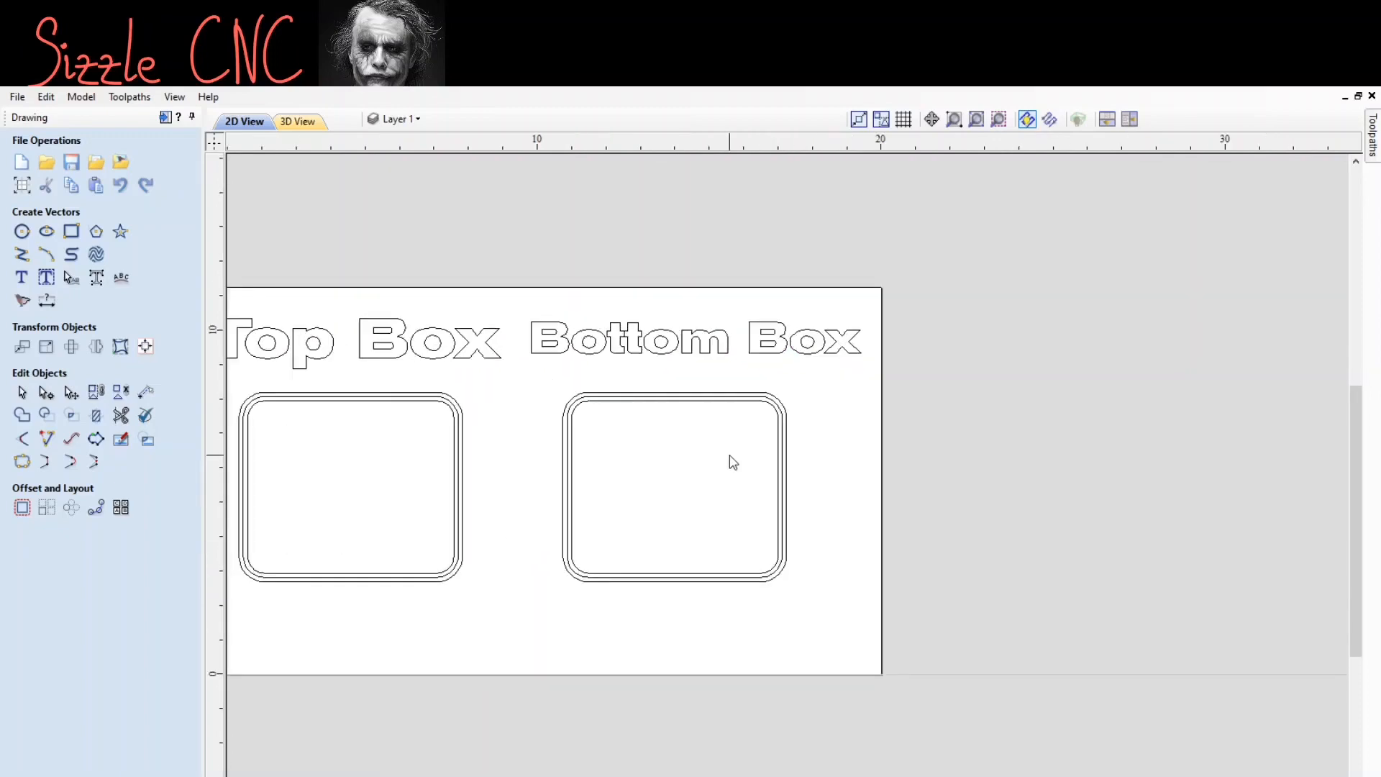
scroll(725, 462, "up", 1)
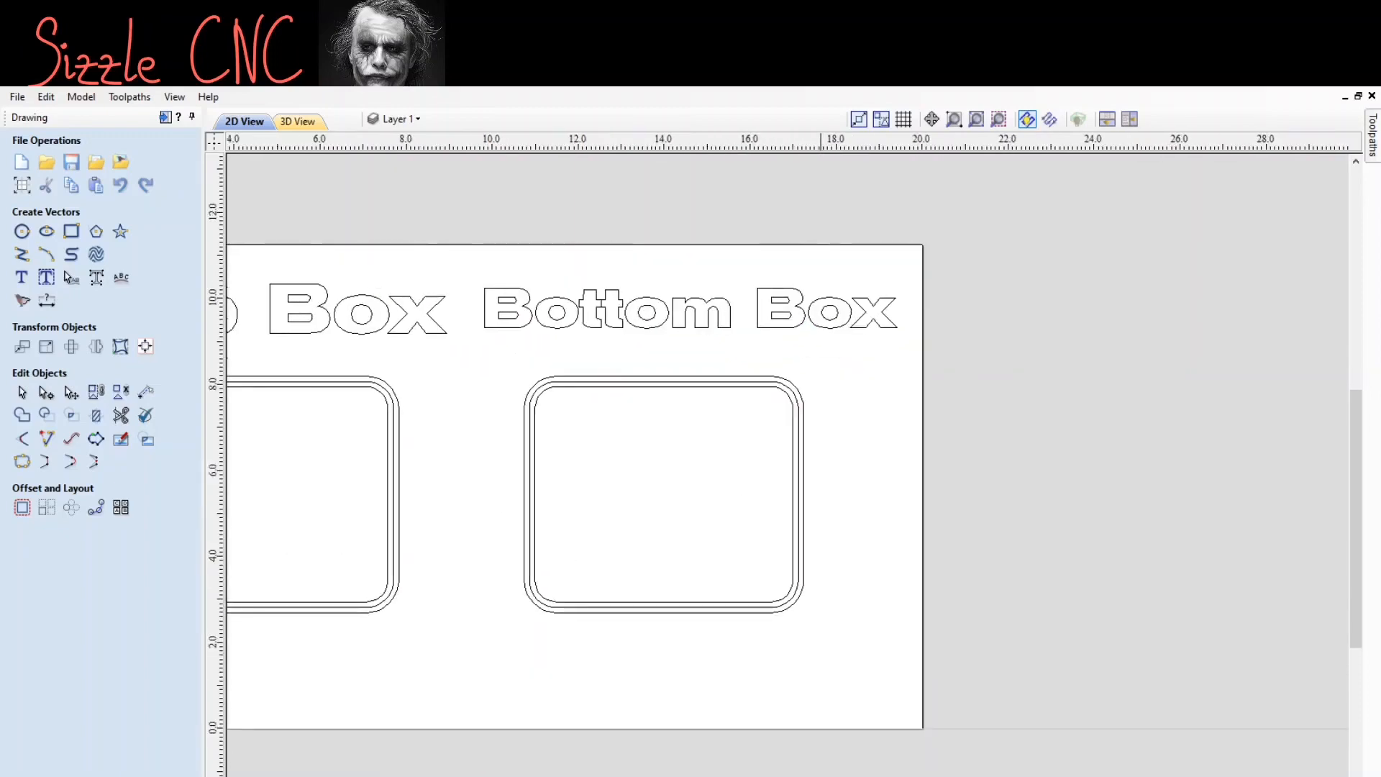
scroll(788, 464, "left", 3)
scroll(788, 464, "left", 1)
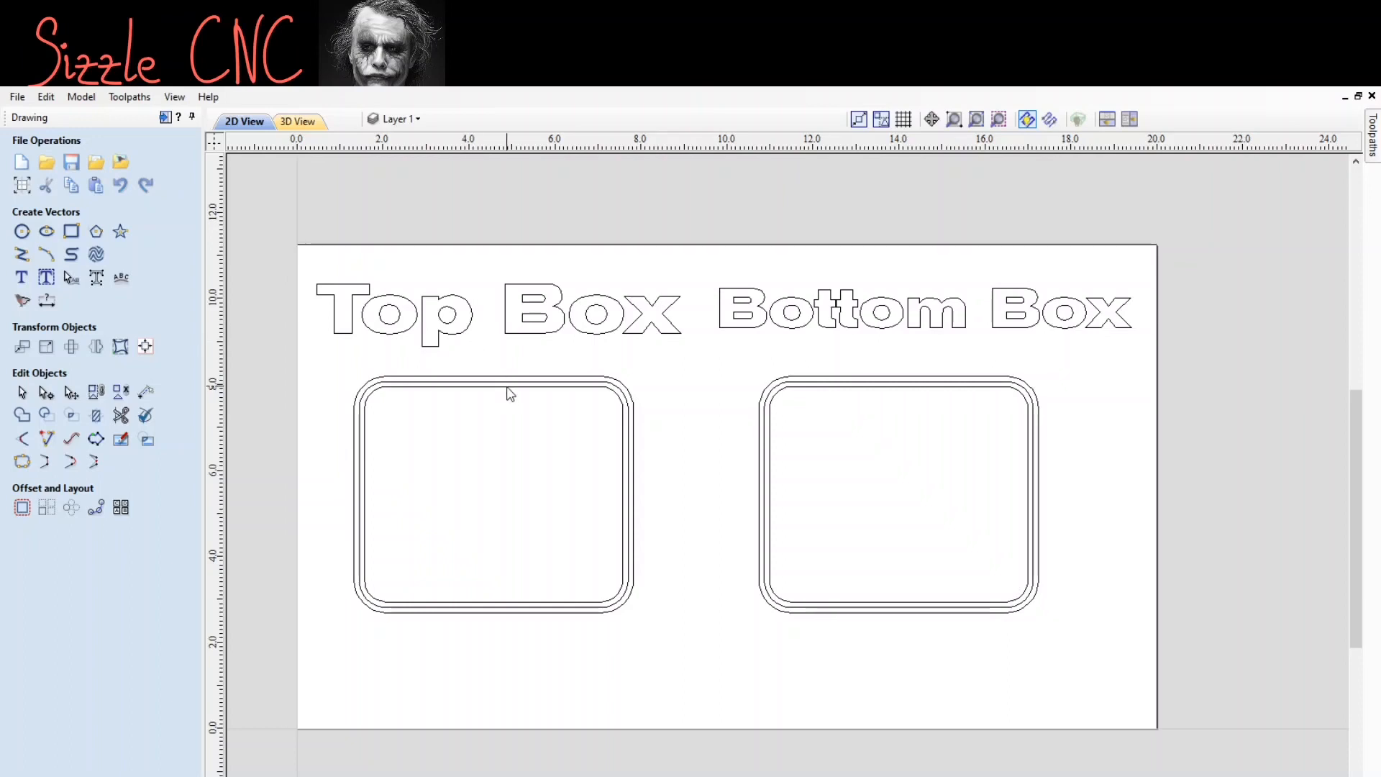
scroll(510, 394, "up", 2)
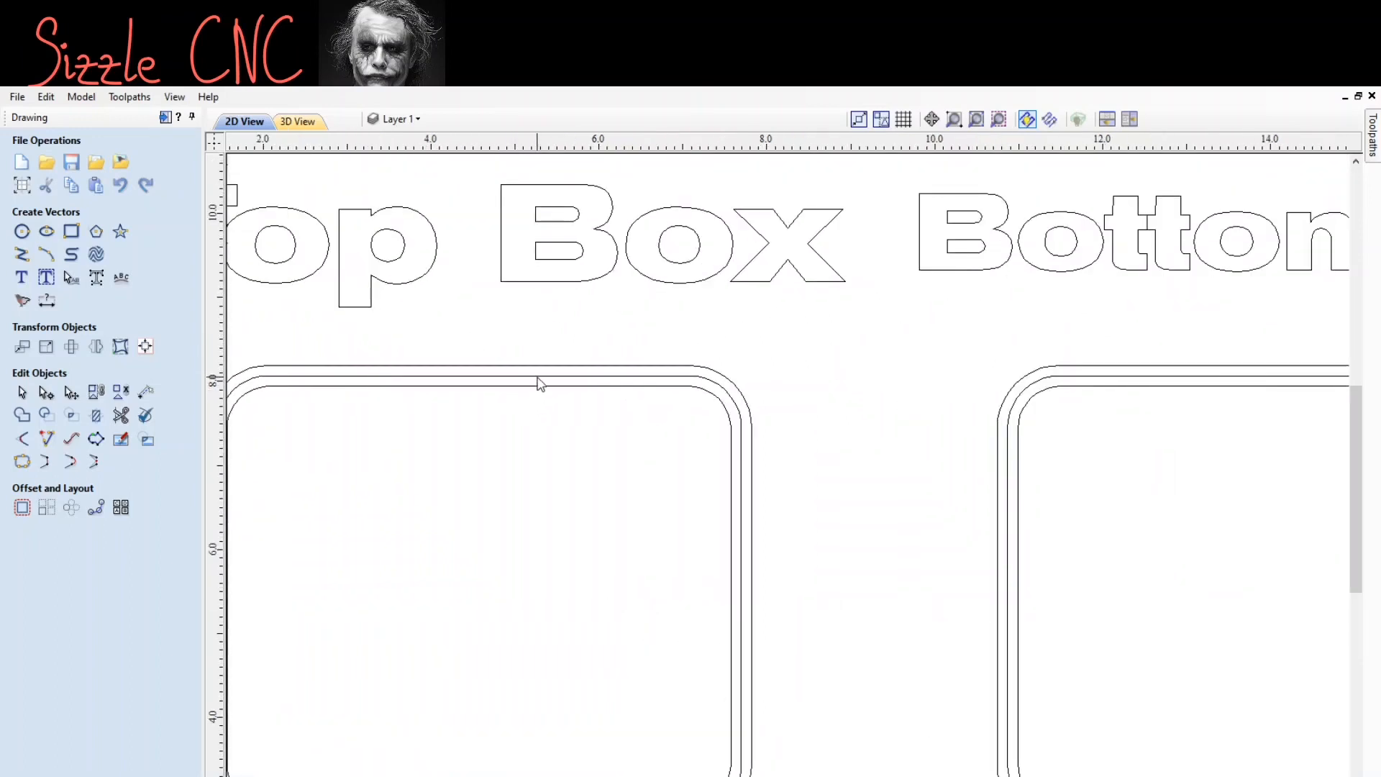
left_click(536, 376)
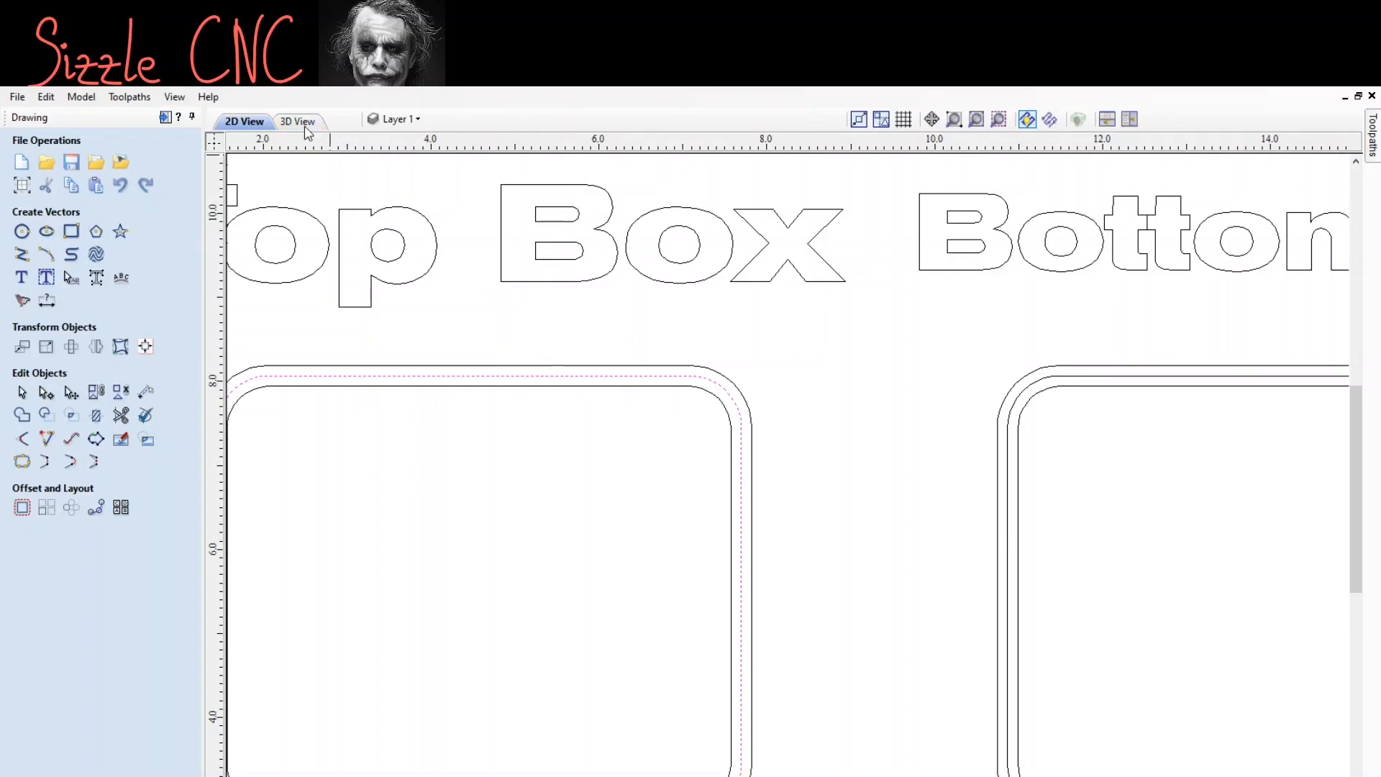
left_click(1373, 137)
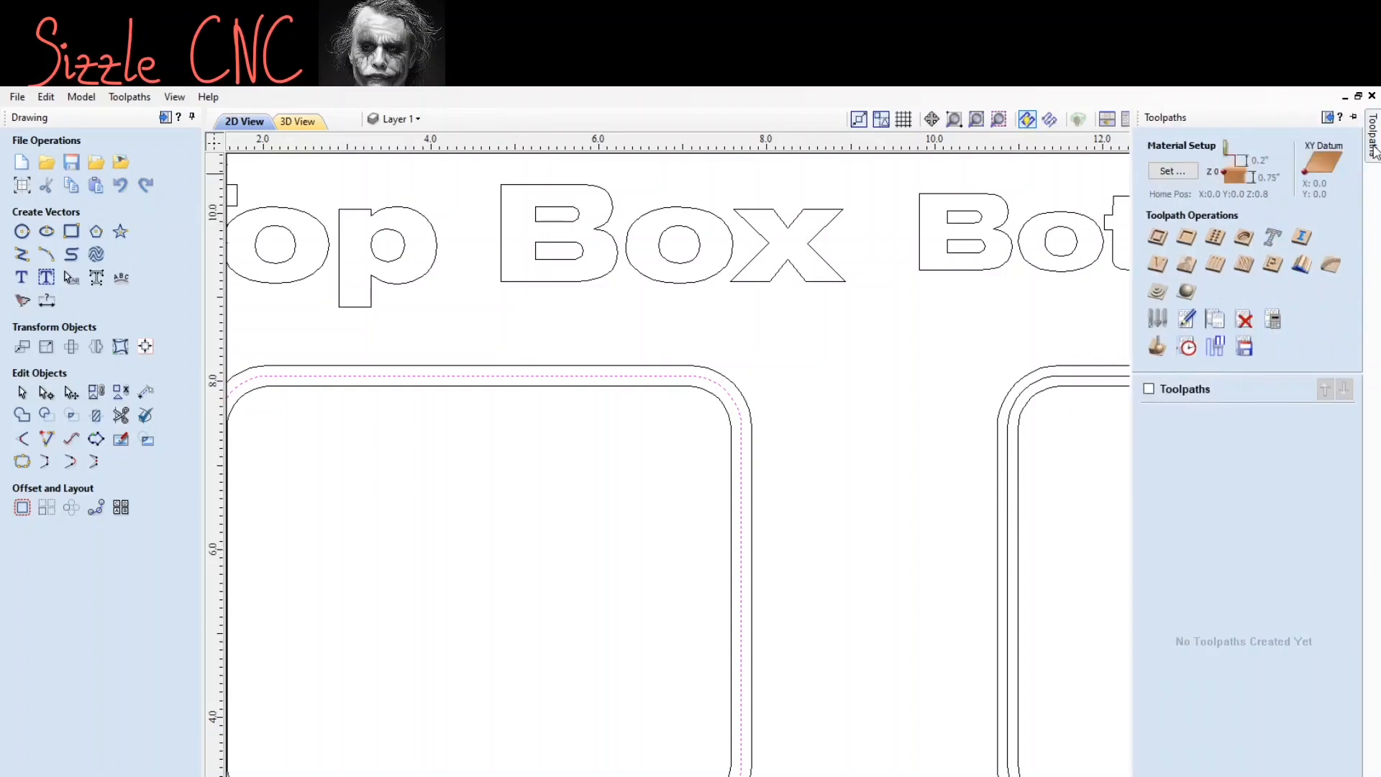
left_click(1159, 238)
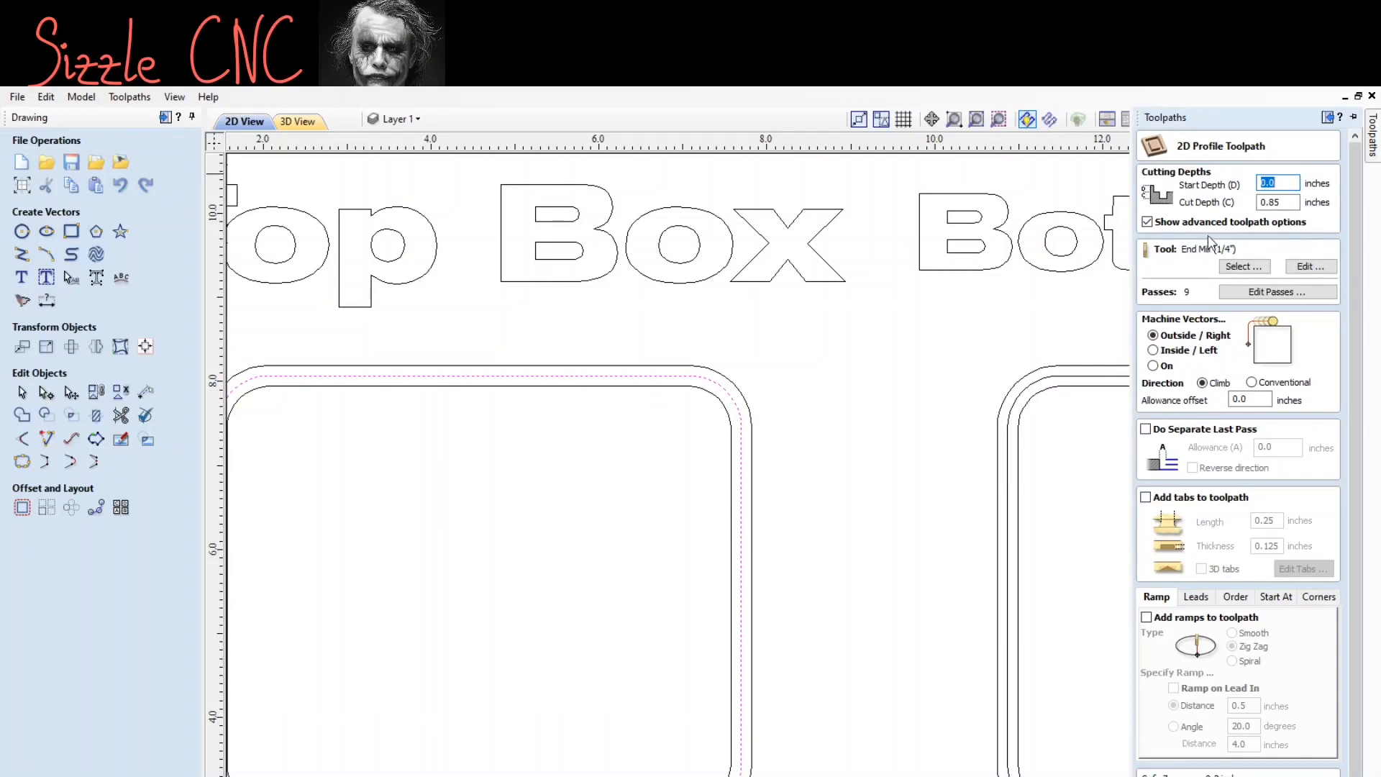
left_click(1282, 201)
left_click(1285, 202)
left_click(1147, 619)
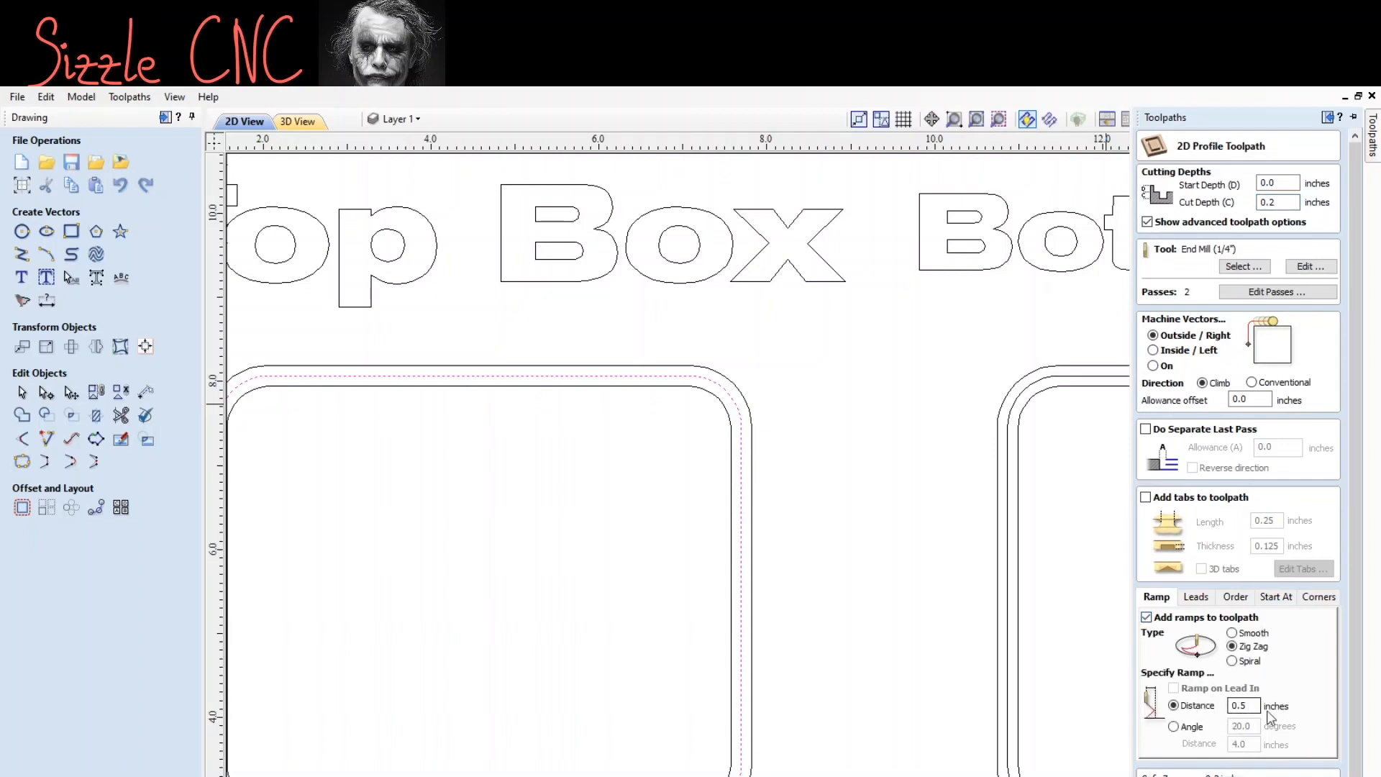
scroll(1352, 723, "down", 1)
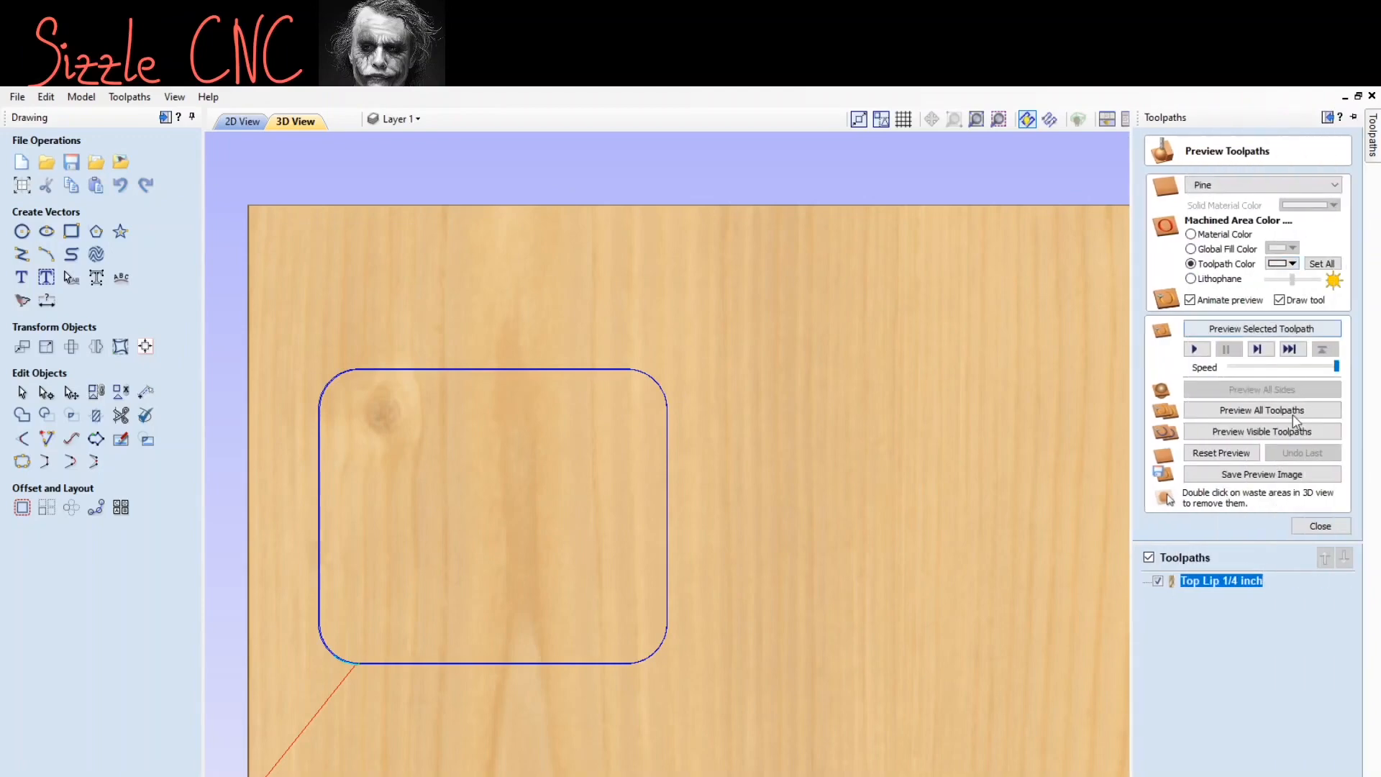
Step: Preview the Top Lip cut on the 3D board, then return to the 2D drawing
left_click(1221, 435)
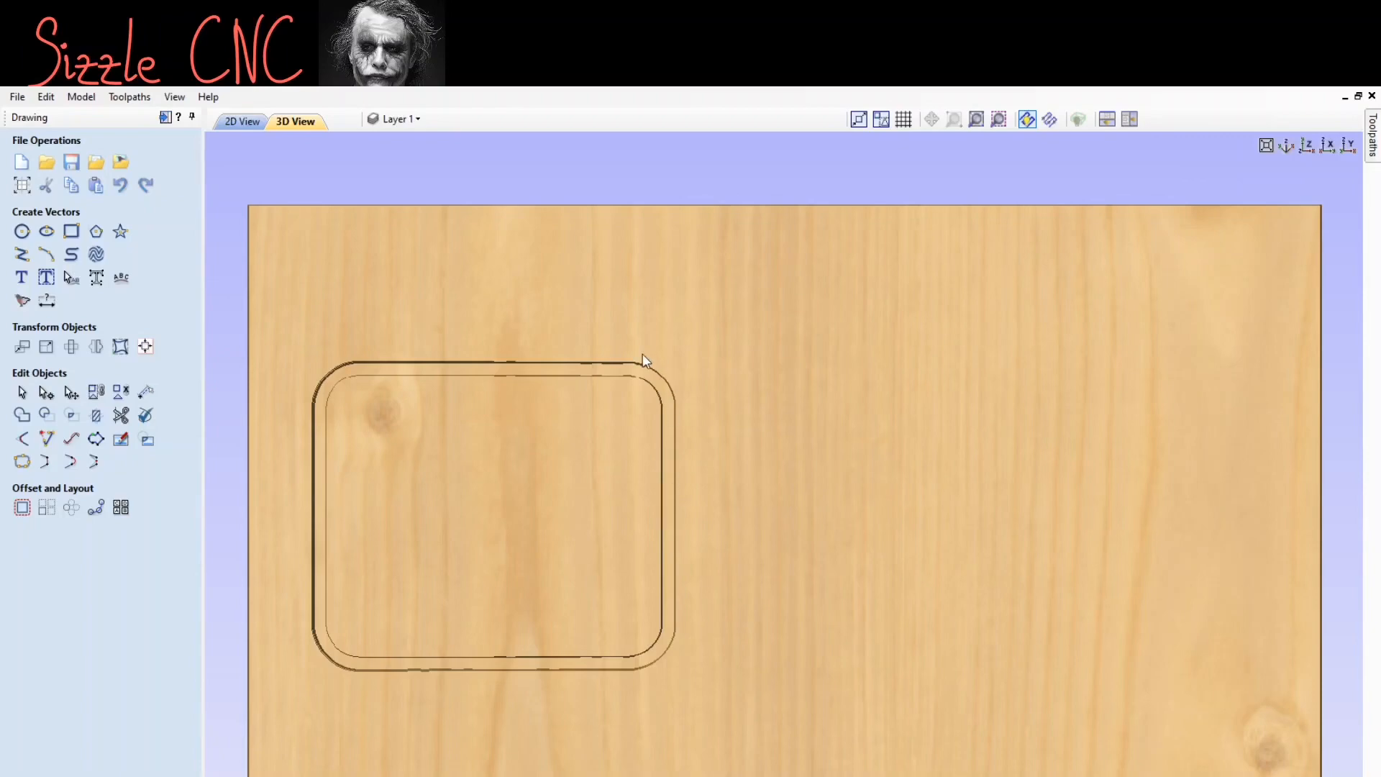
left_click(238, 124)
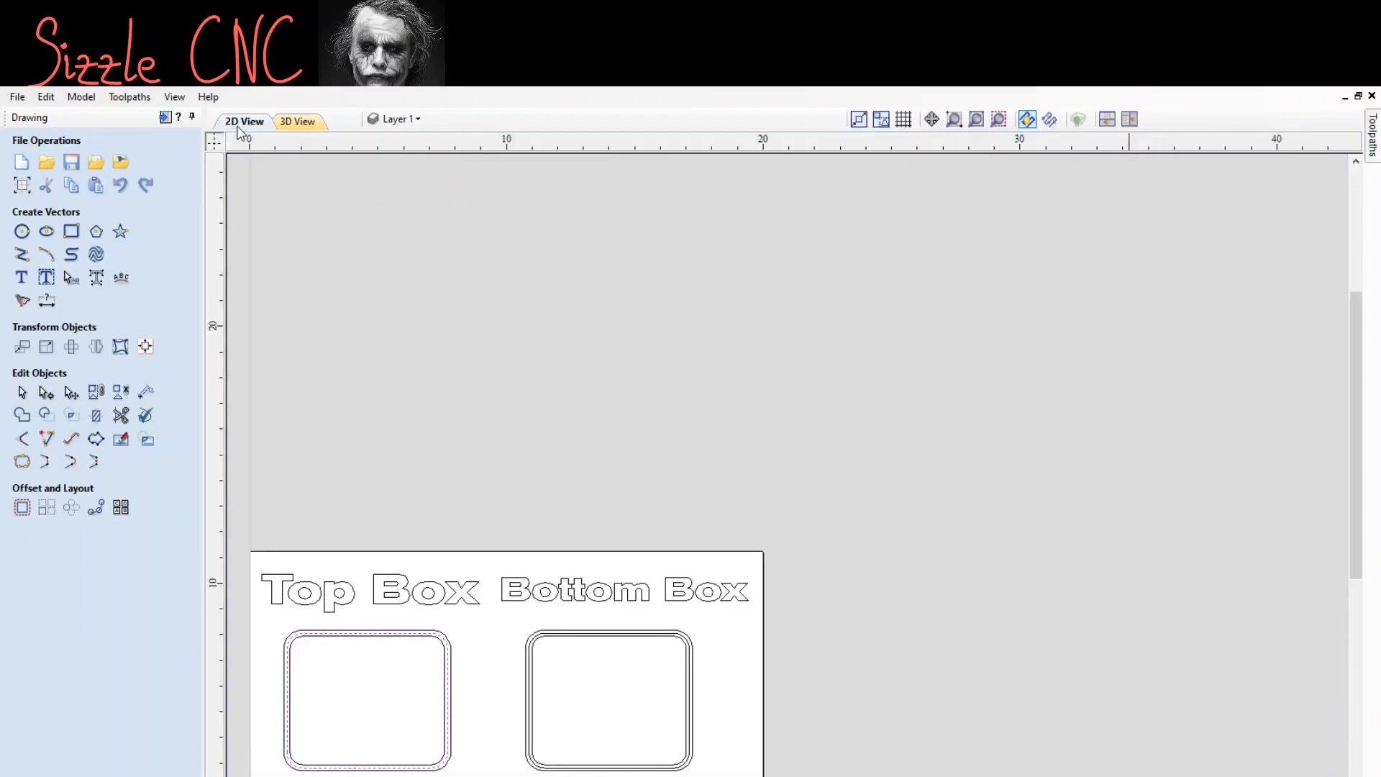
Step: Create the profile toolpath "Bottom Lip 1/4" outside the middle outline of the Bottom Box, using the 1/4 inch end mill
scroll(581, 623, "up", 2)
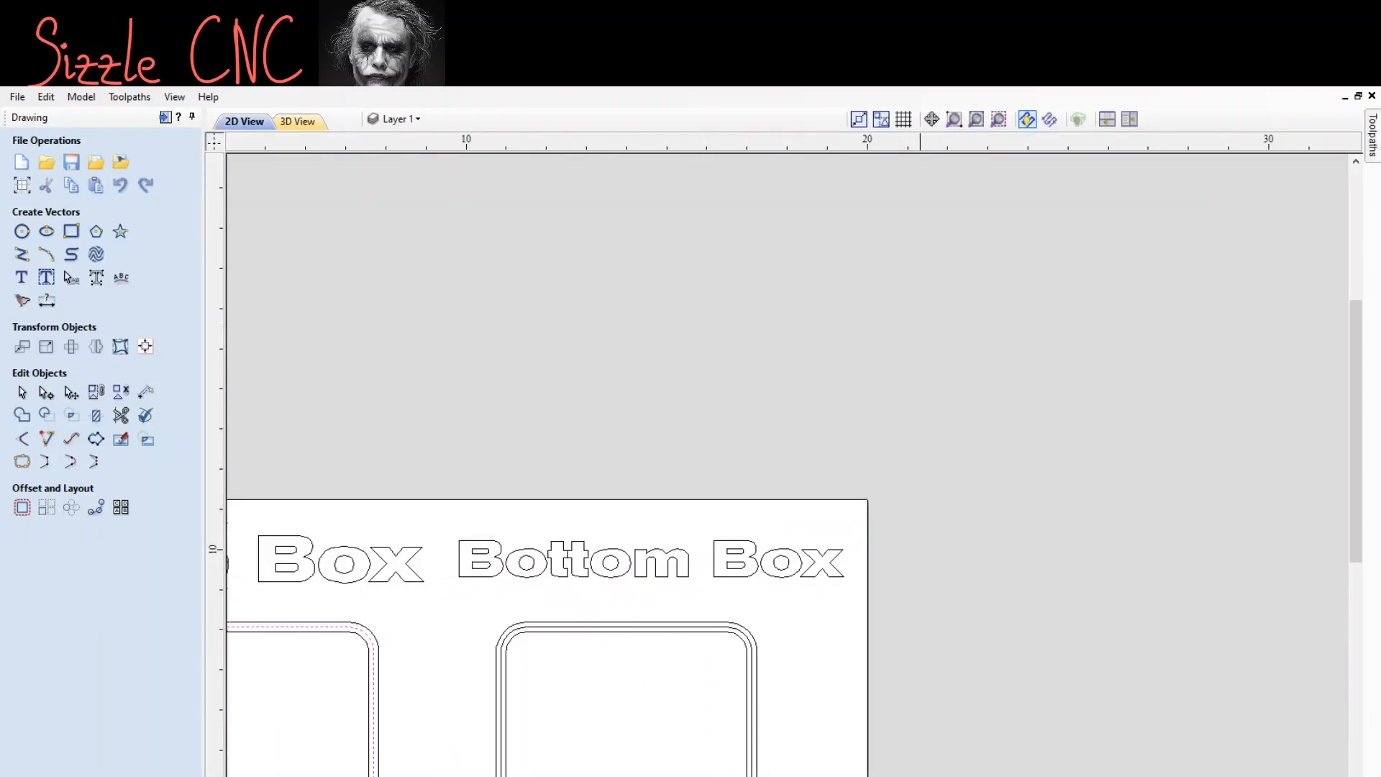
left_click_drag(922, 776, 748, 776)
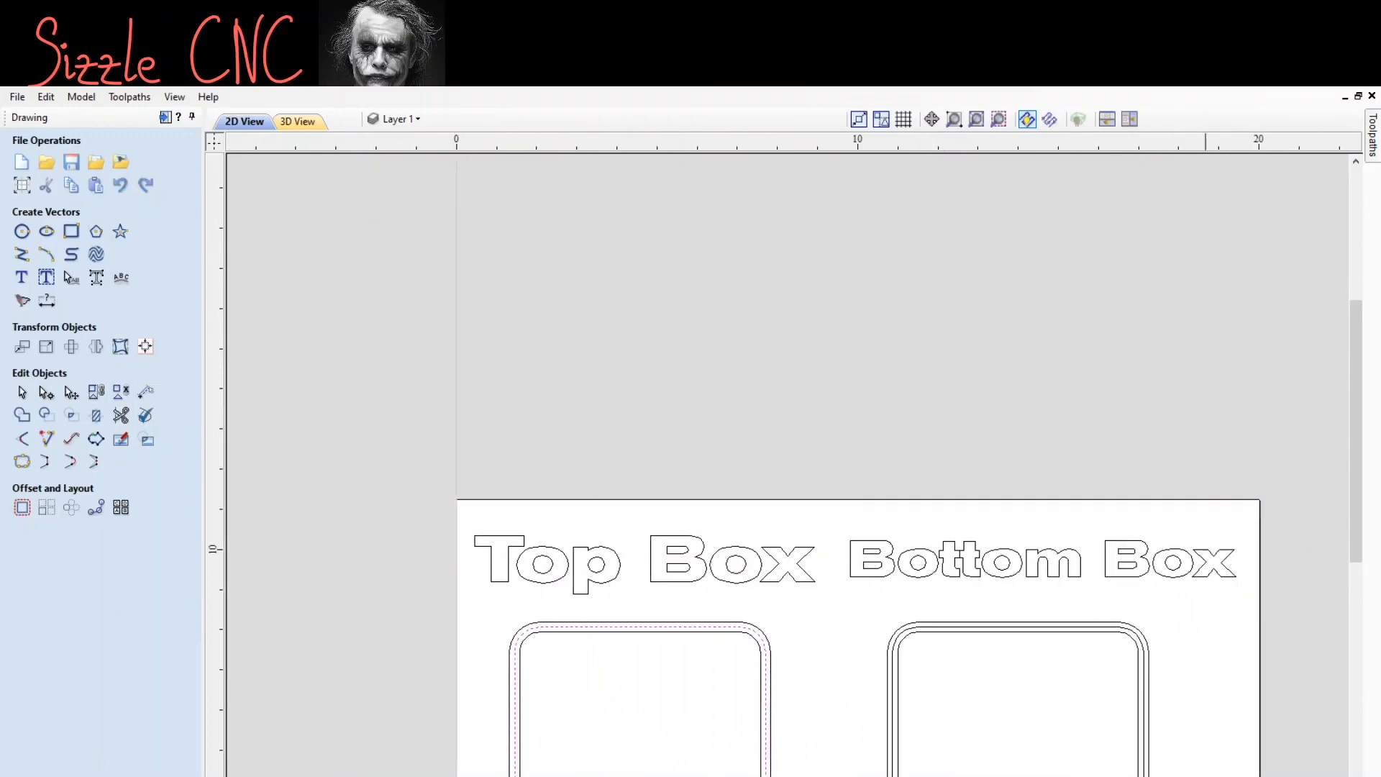
left_click_drag(1353, 532, 1345, 593)
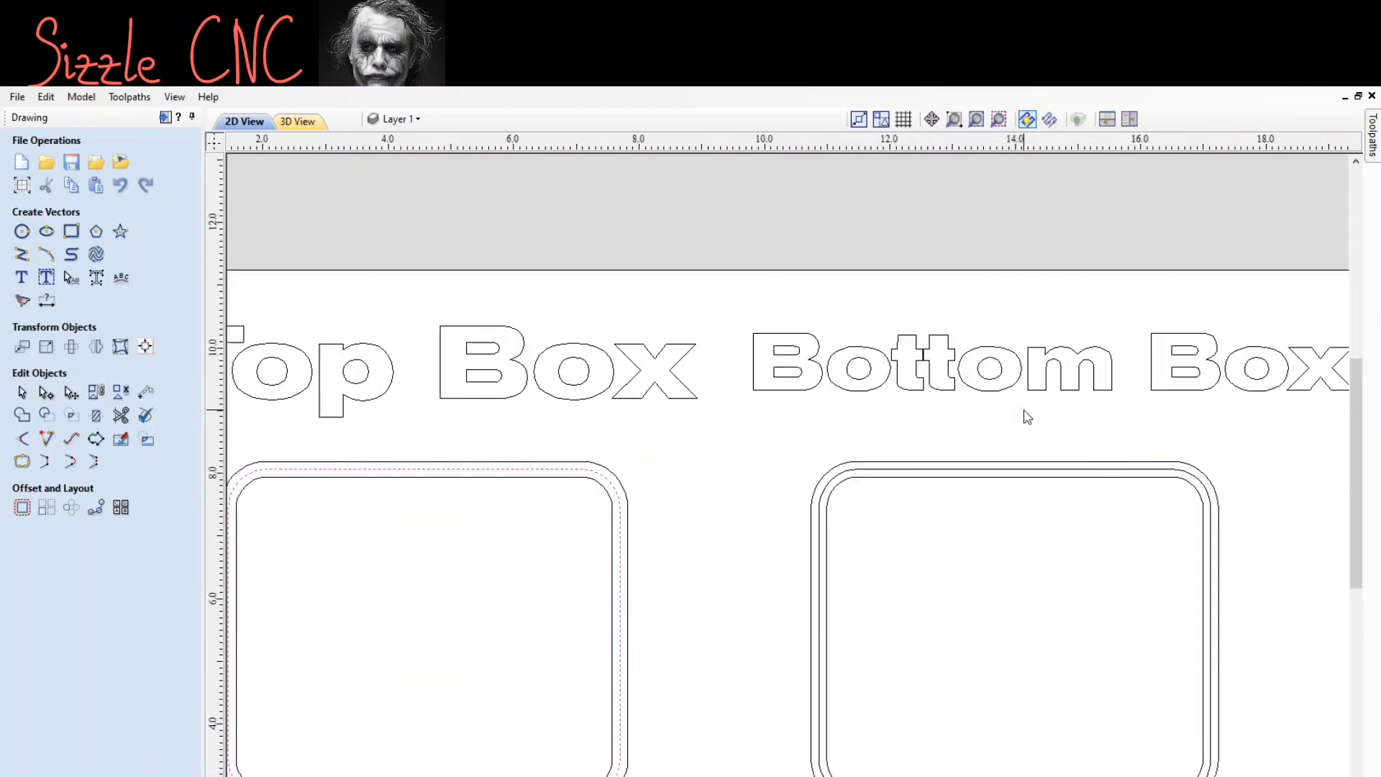
scroll(1026, 410, "up", 2)
left_click(1005, 473)
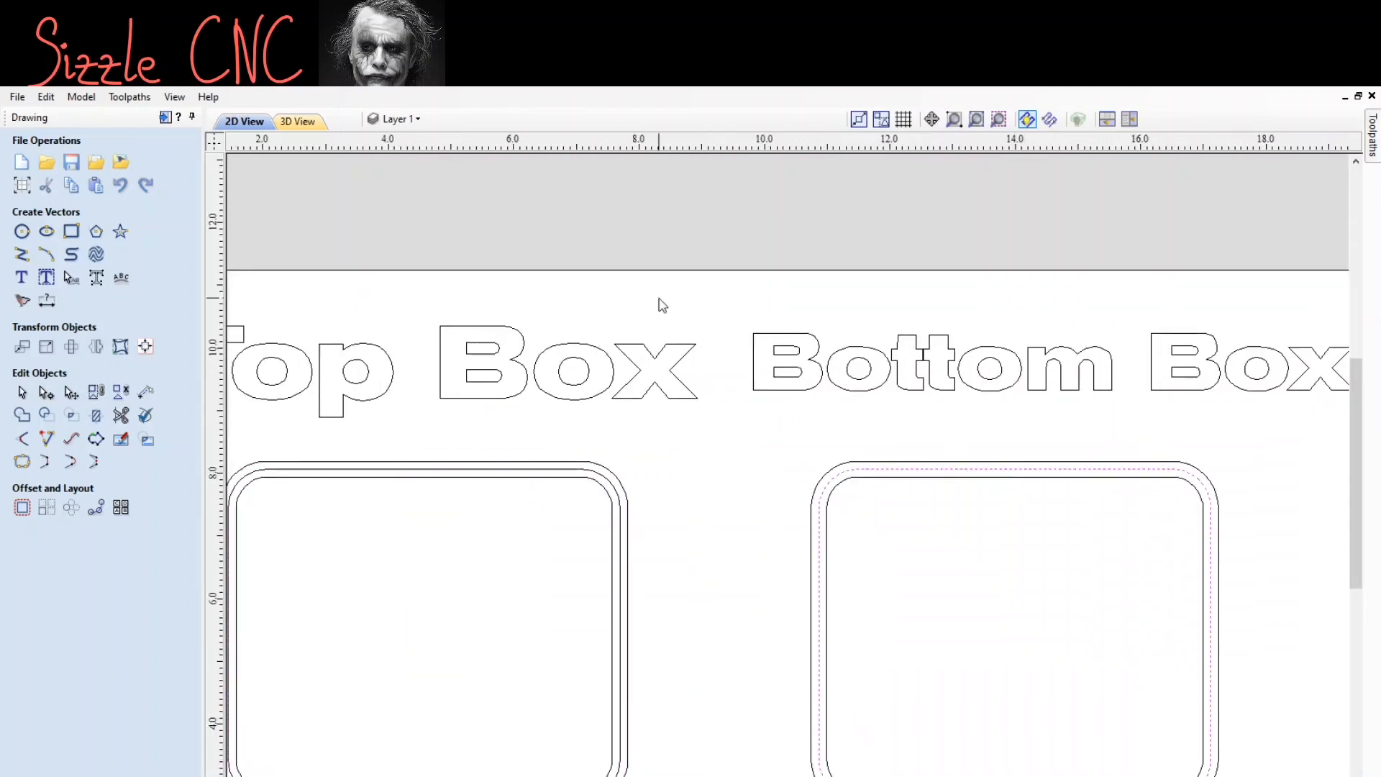
mouse_move(1375, 148)
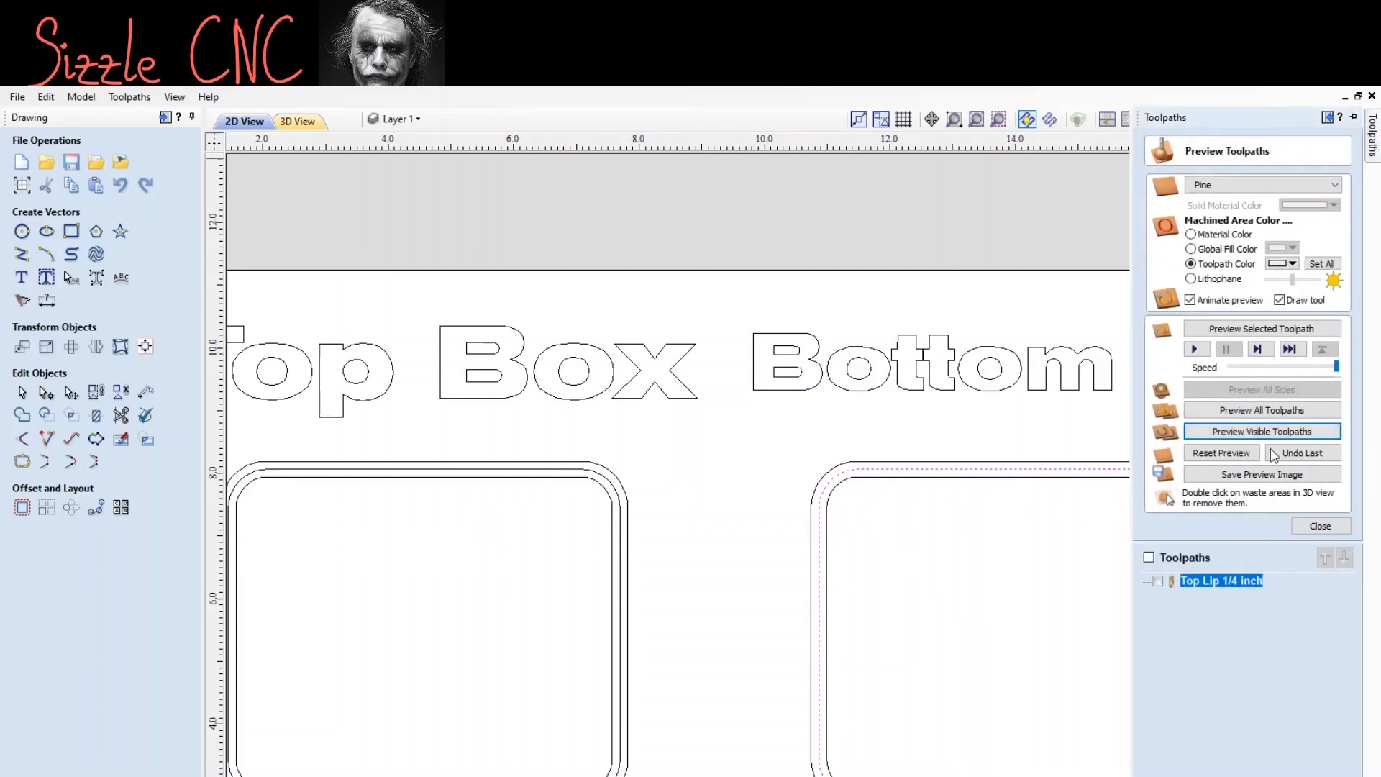
left_click(1324, 526)
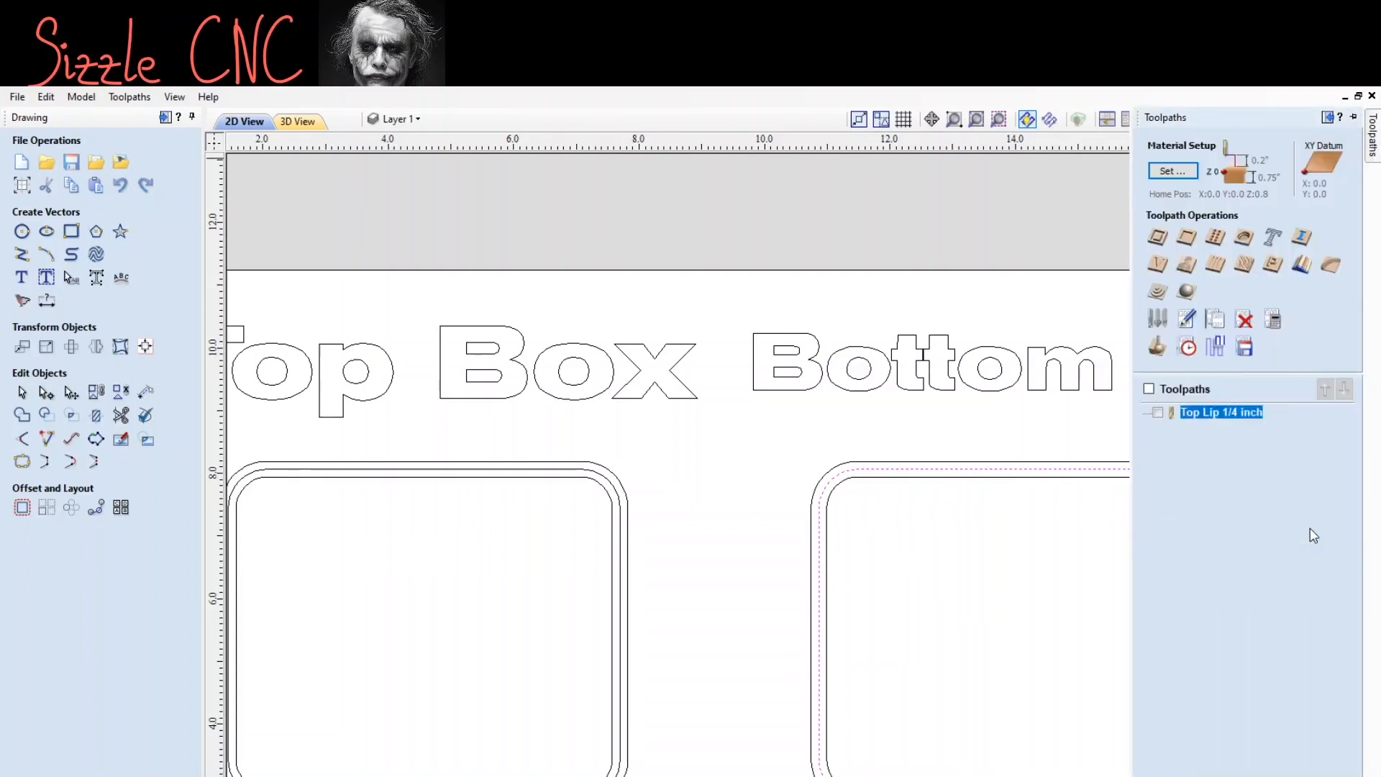
left_click(1157, 241)
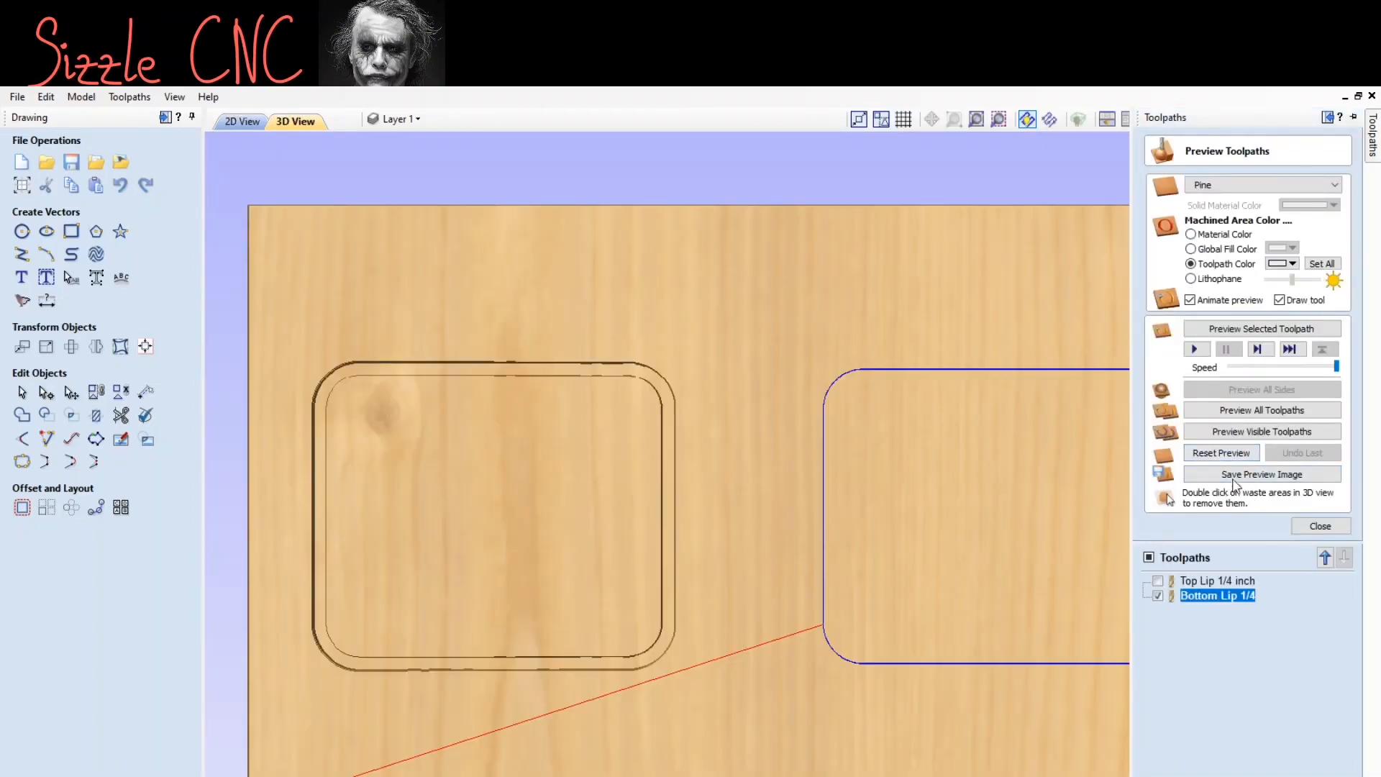
Step: Preview the Bottom Lip cut on the 3D board and go back to the 2D drawing with the toolpath list
left_click(1238, 432)
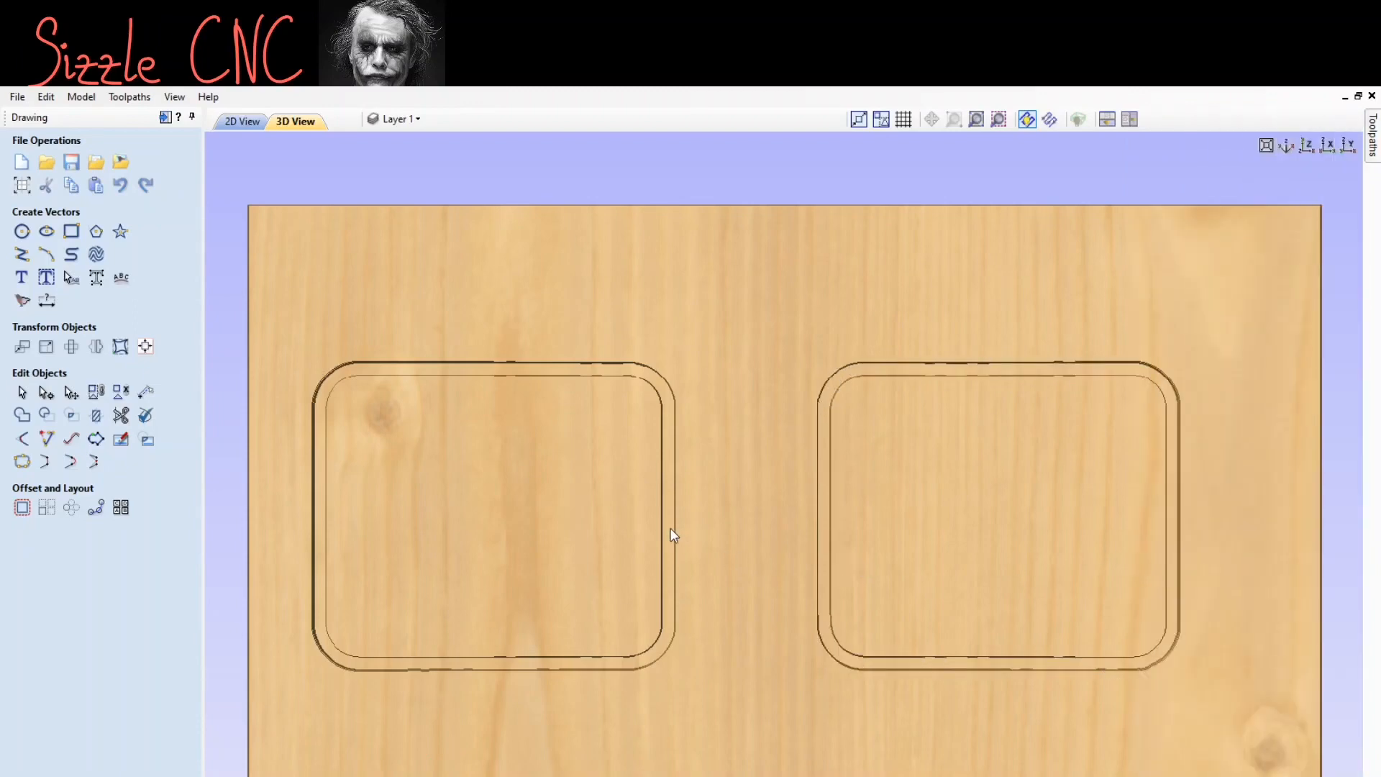
left_click(243, 124)
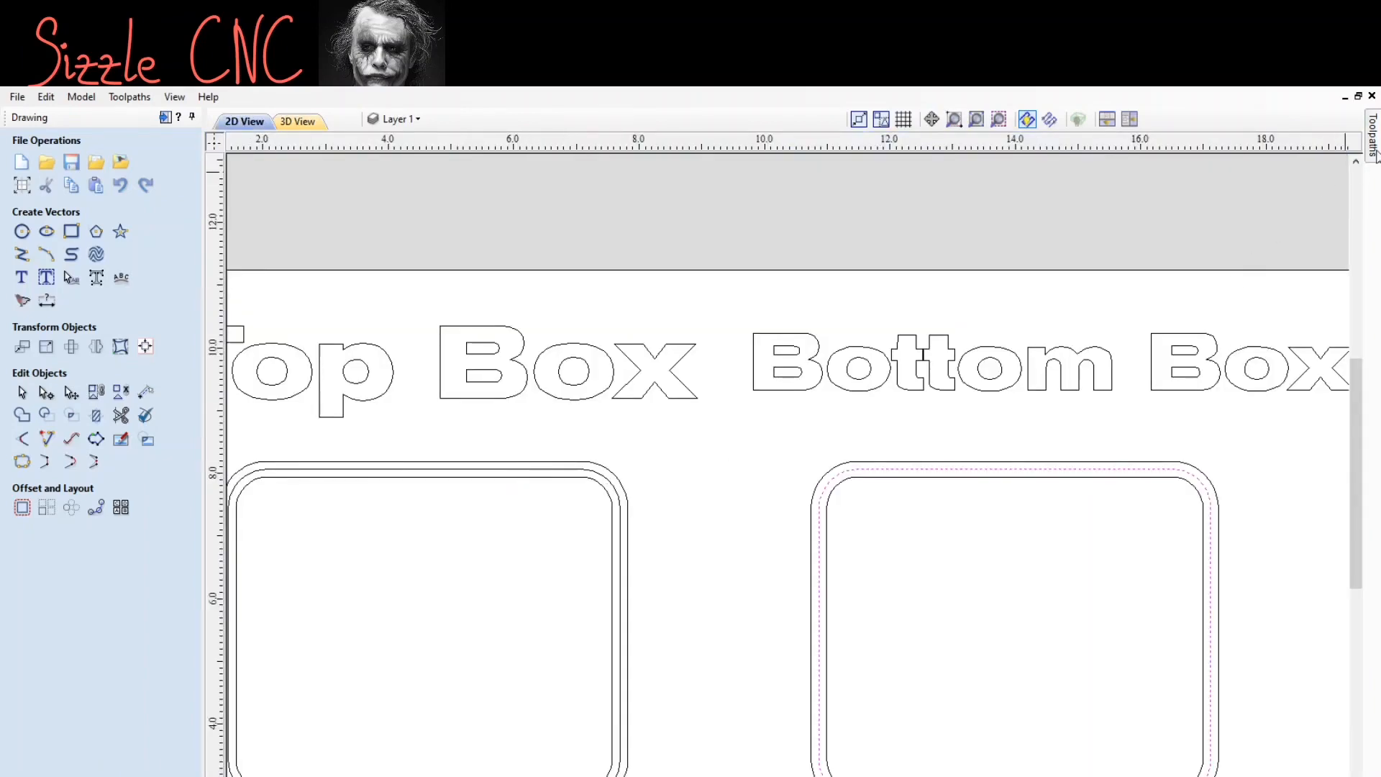
mouse_move(1374, 155)
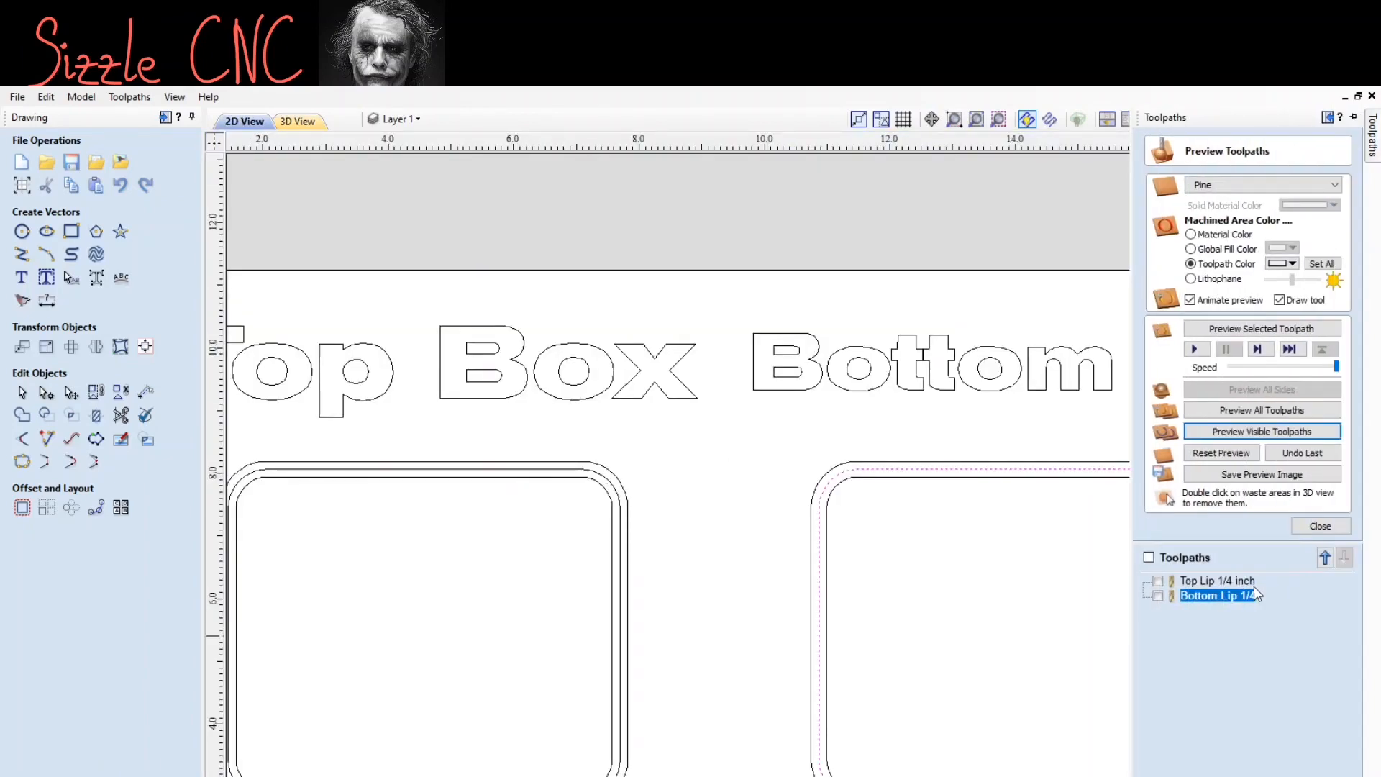
Step: Delete the "Top Lip 1/4 inch" toolpath and reset the cut preview
left_click(1201, 582)
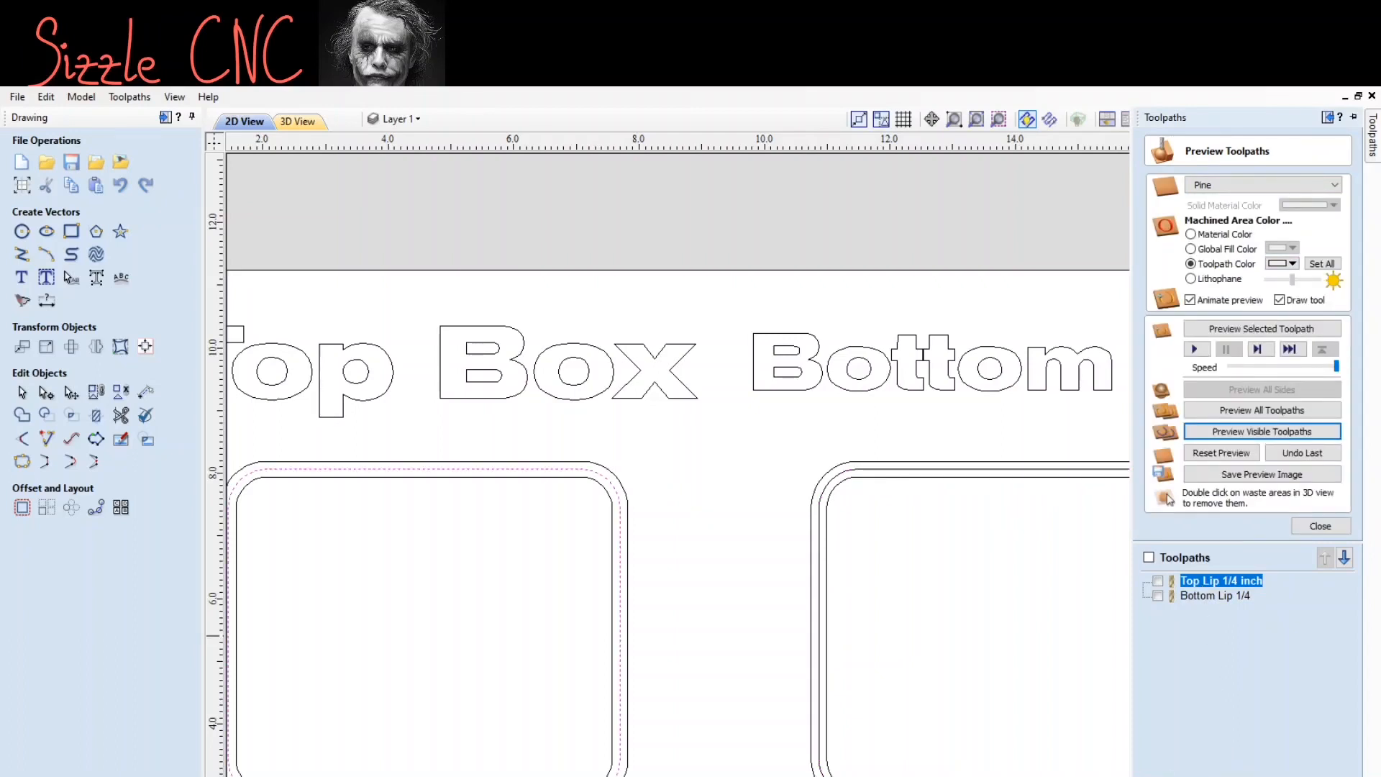
key("Delete")
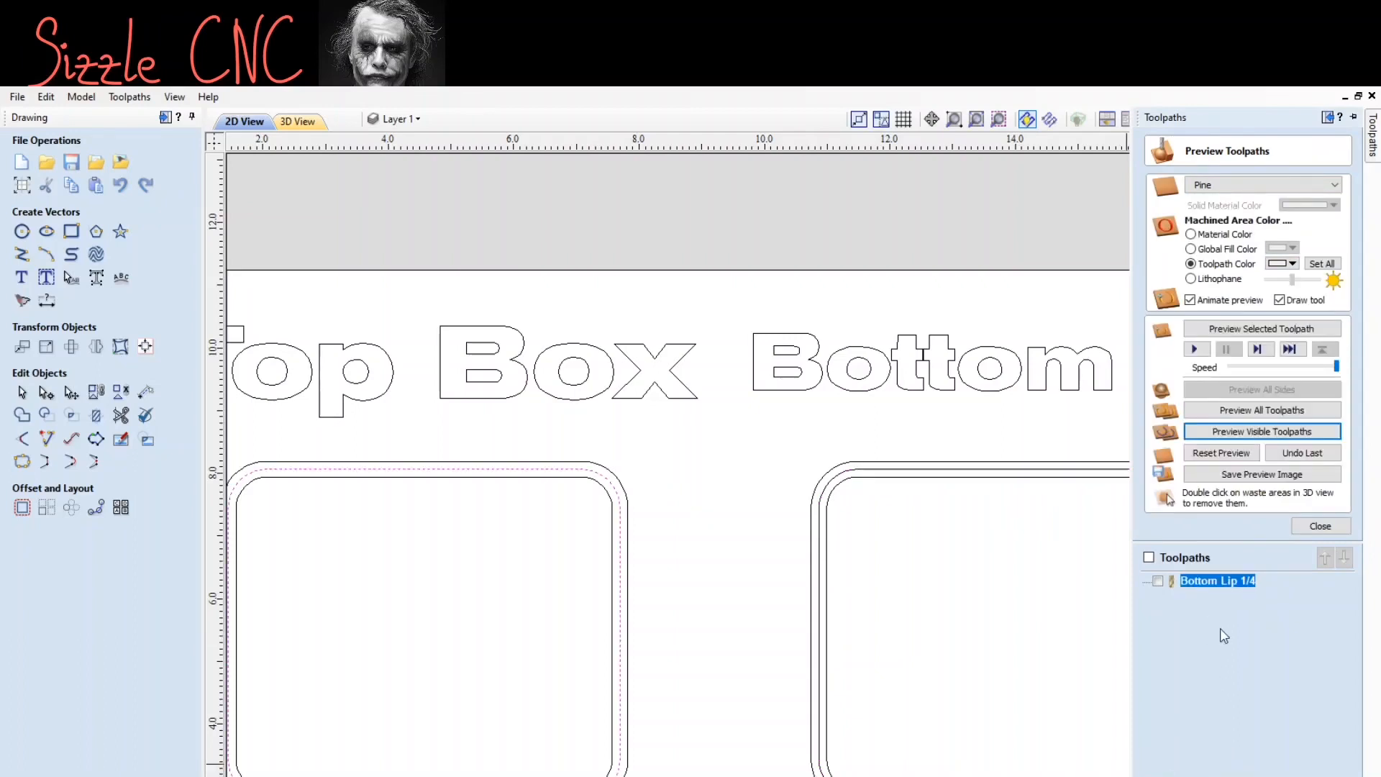
left_click(1236, 457)
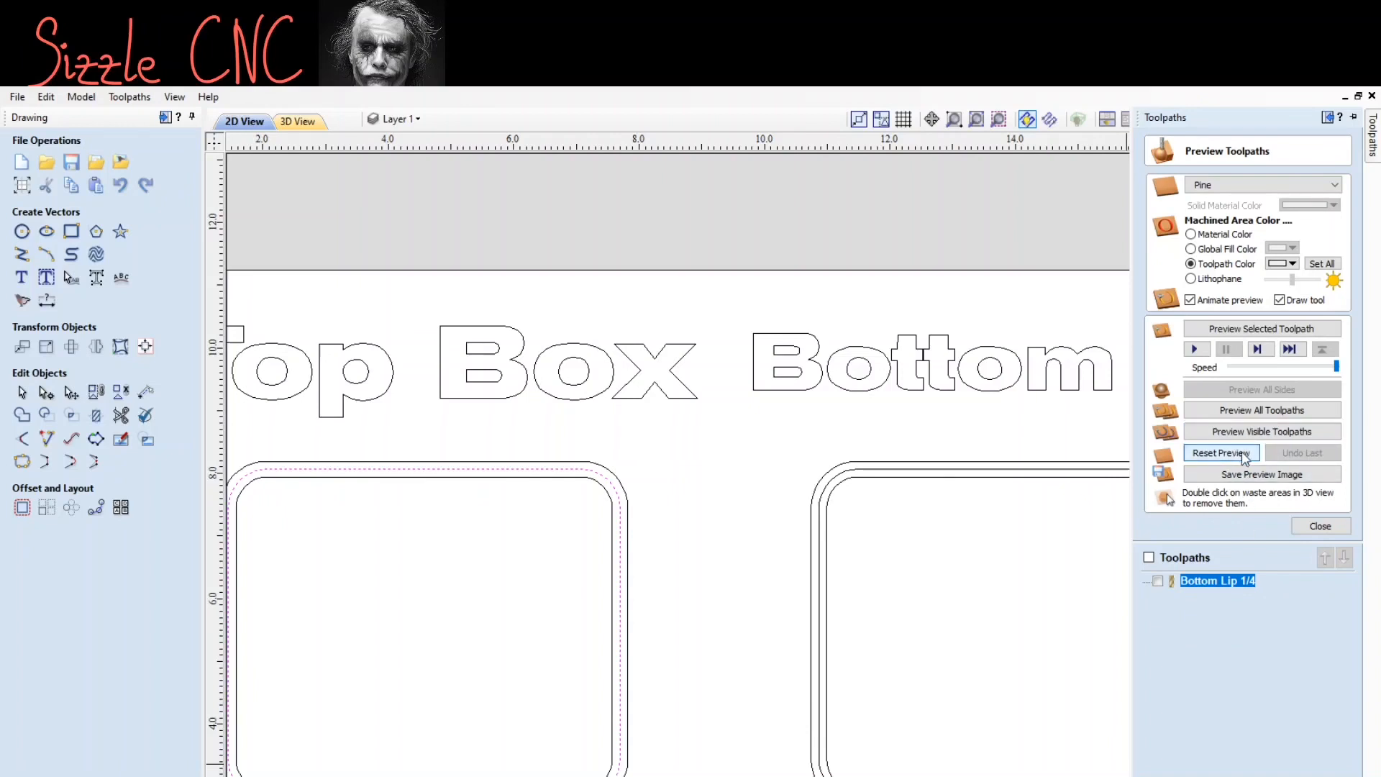
left_click(673, 498)
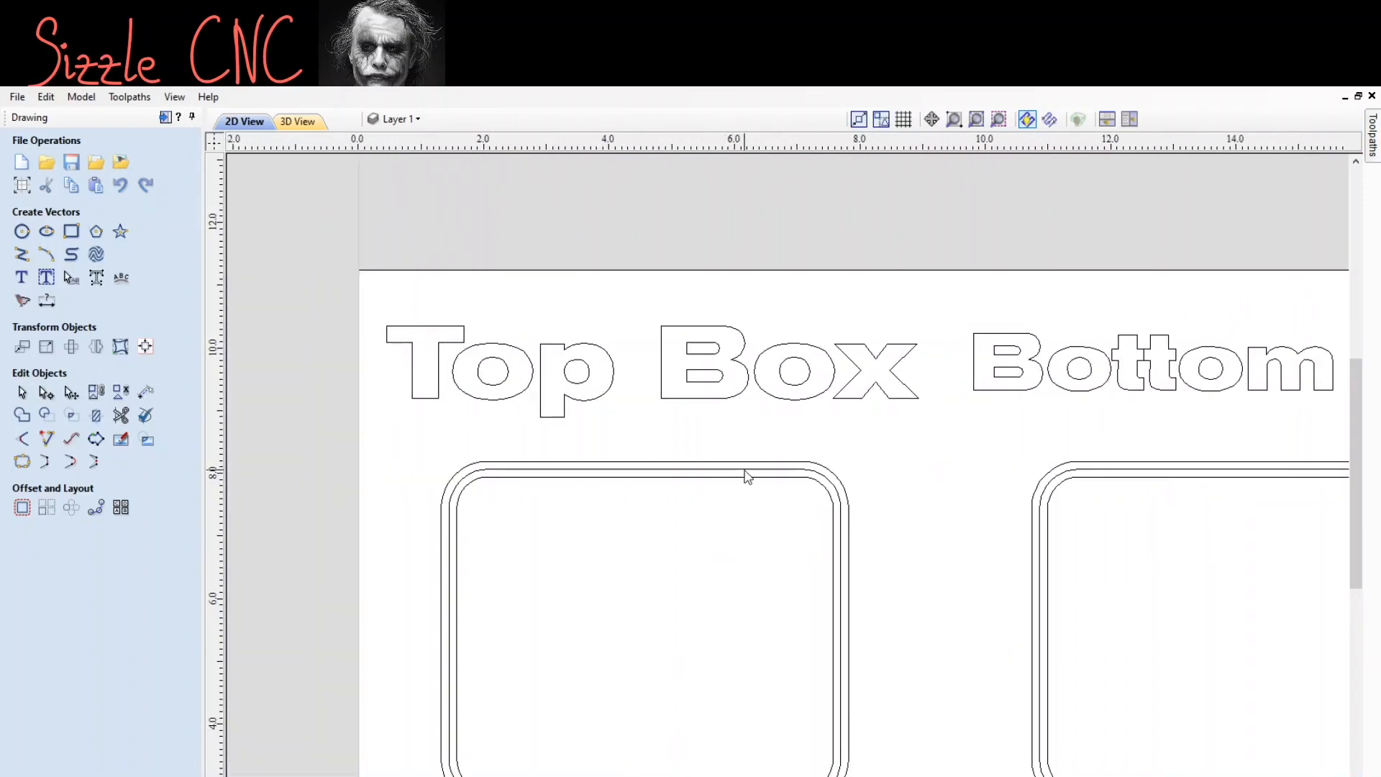
Step: Create the profile toolpath "Top Lip 1/4" inside the Top Box's middle outline, 0.2 inch deep with 0.5 inch zig-zag ramps
left_click(744, 469)
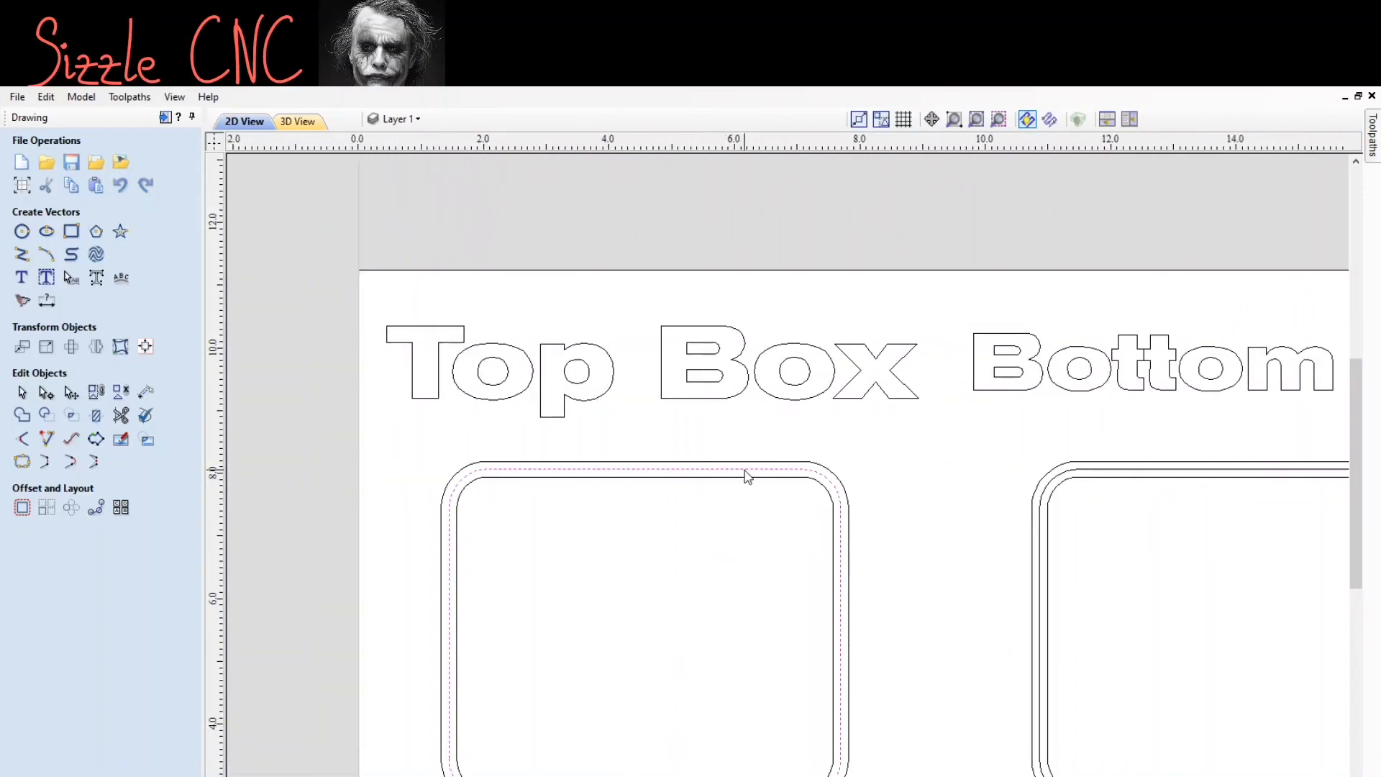
mouse_move(1377, 146)
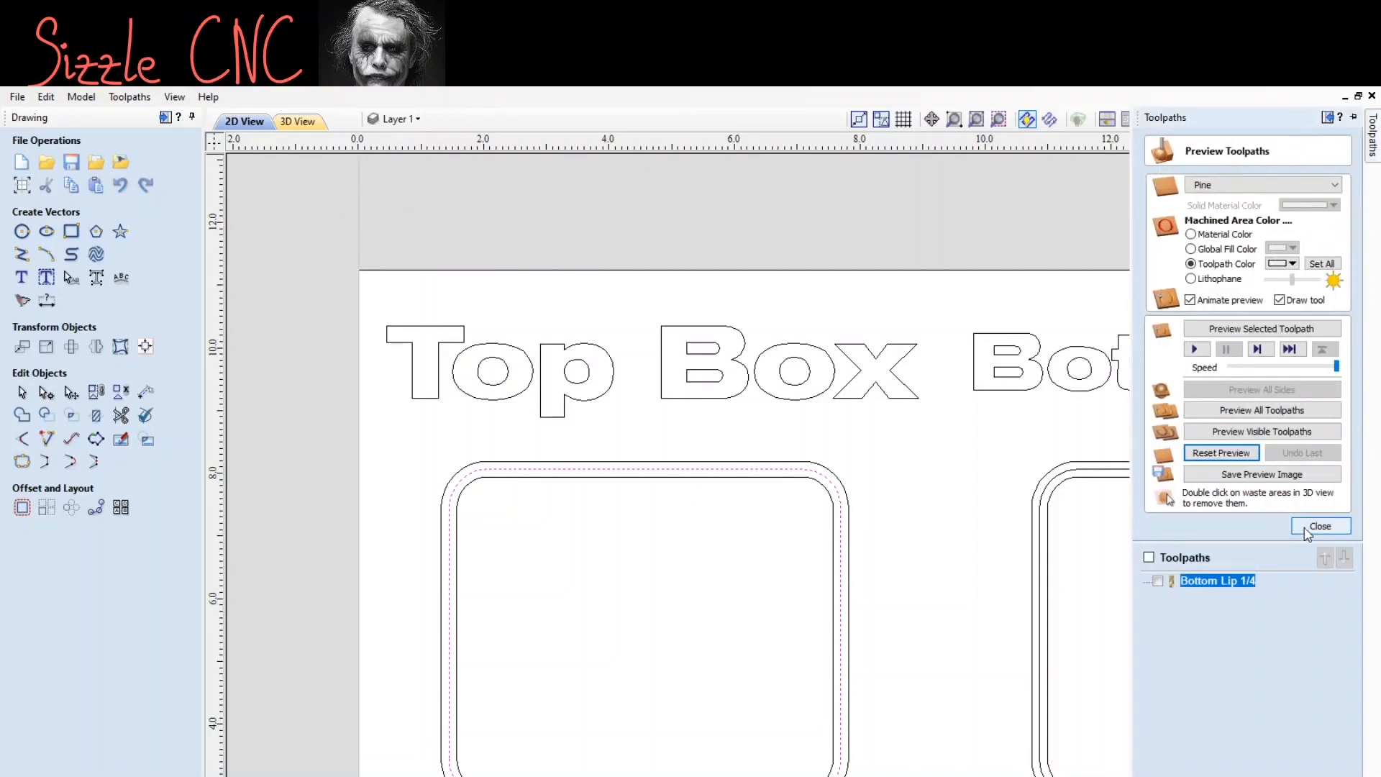
left_click(1308, 531)
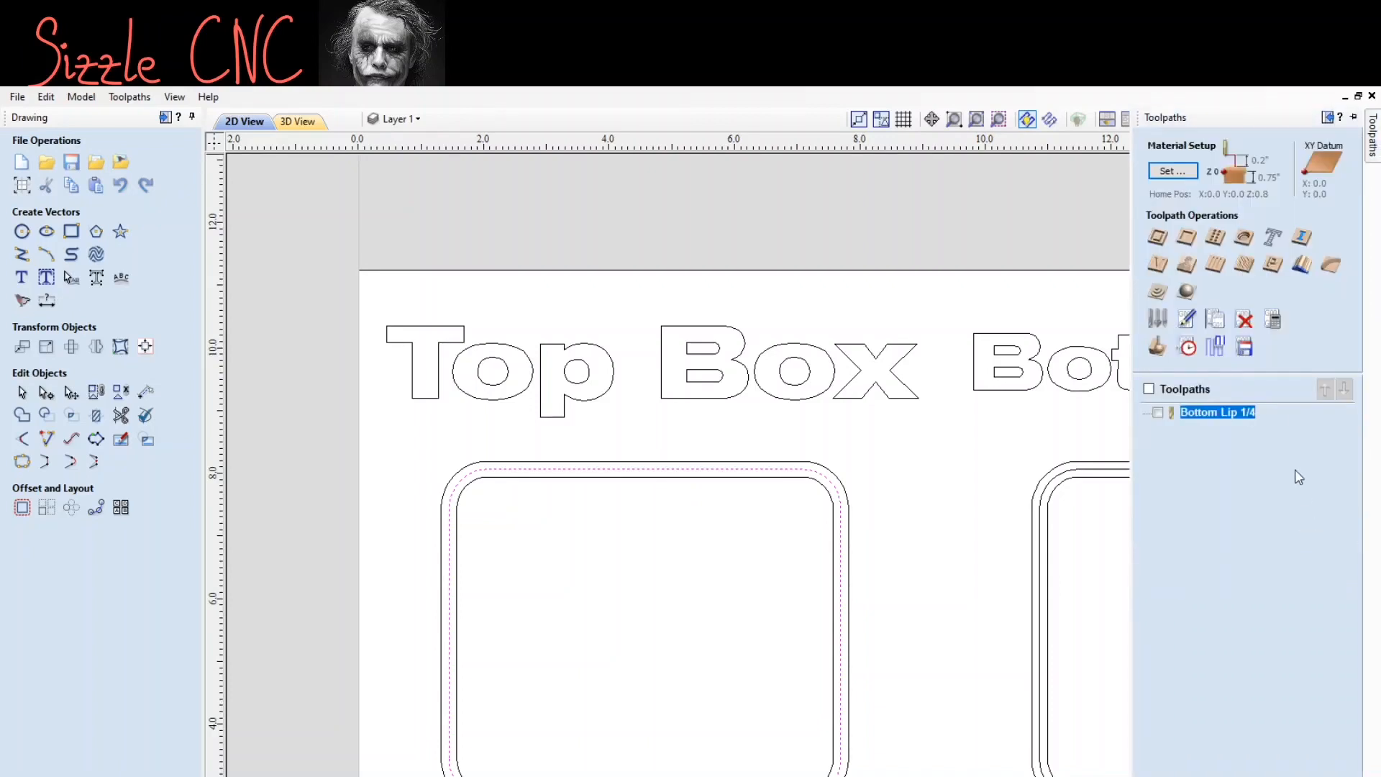
left_click(1158, 239)
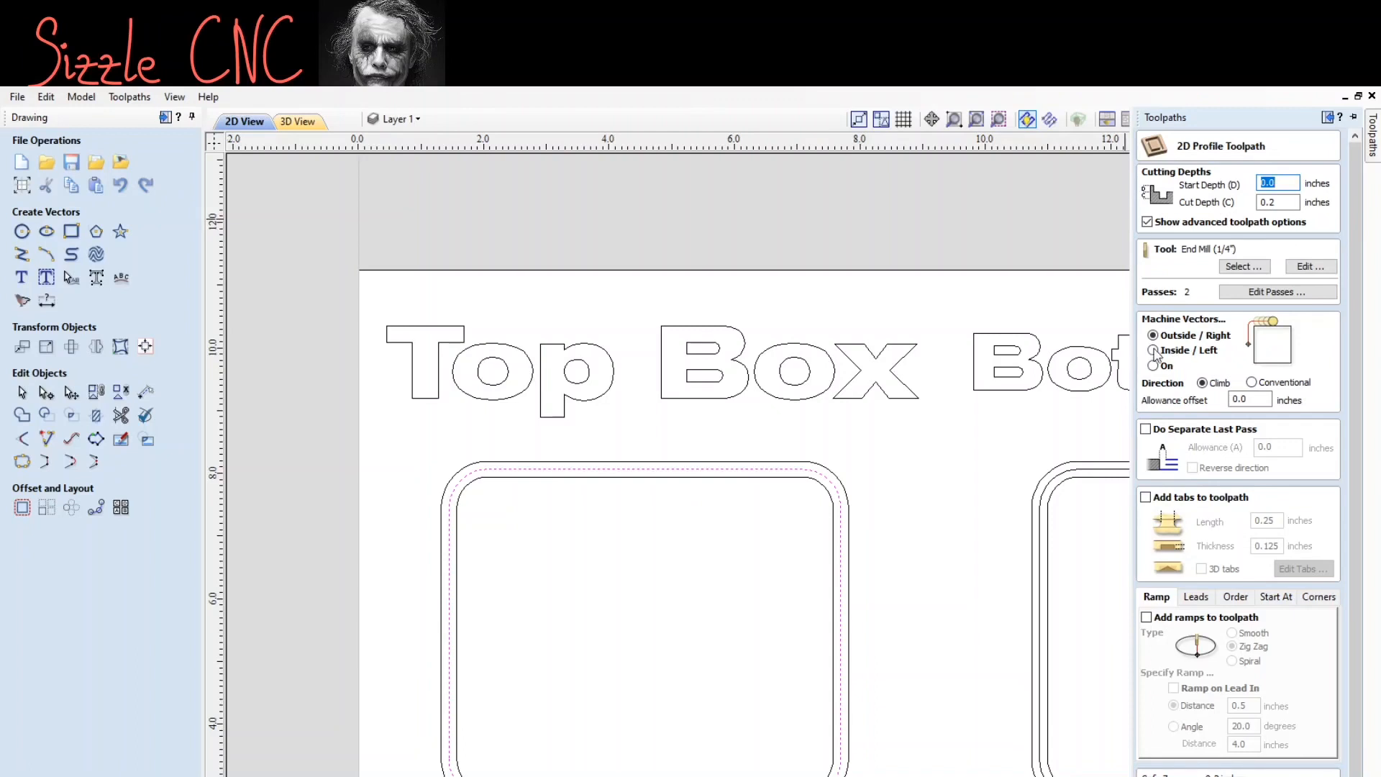
left_click(1154, 350)
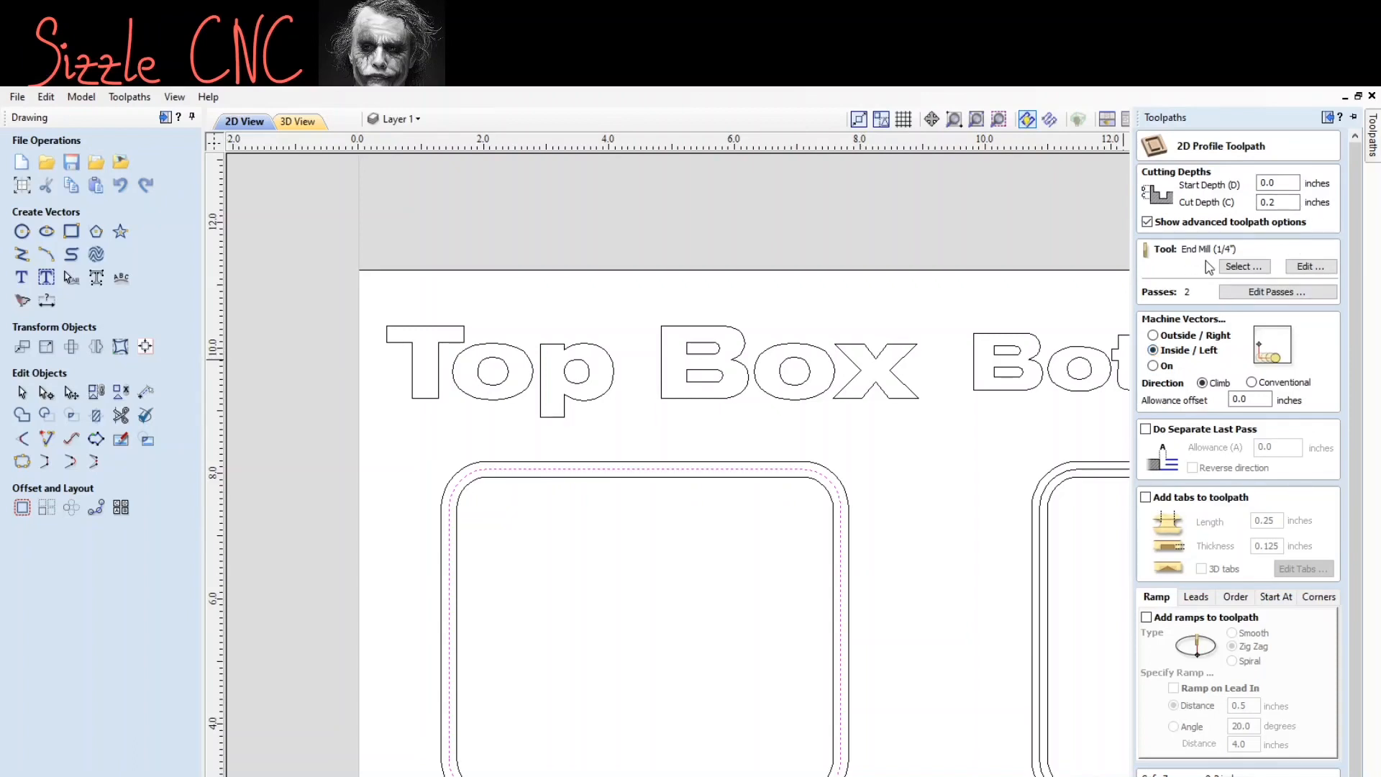
left_click(1147, 618)
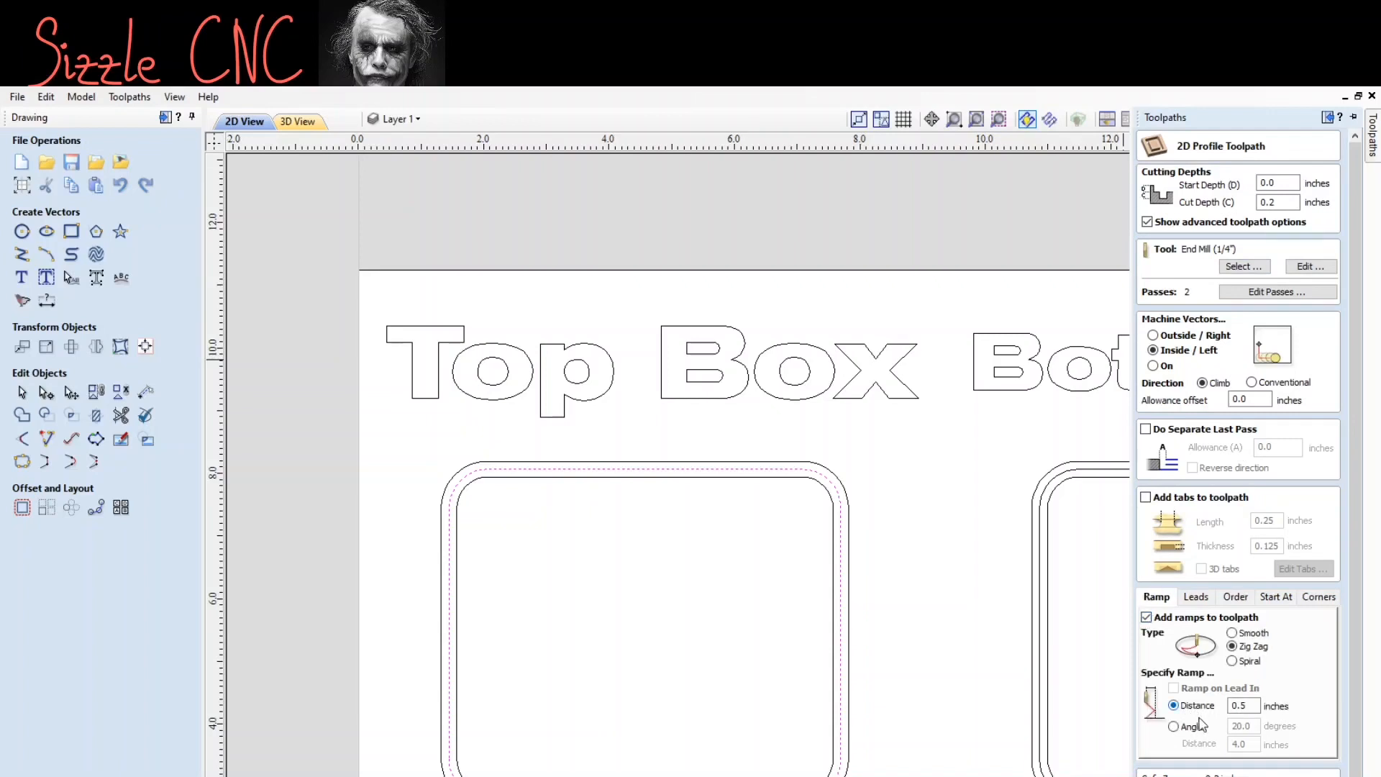
left_click_drag(1355, 764, 1355, 776)
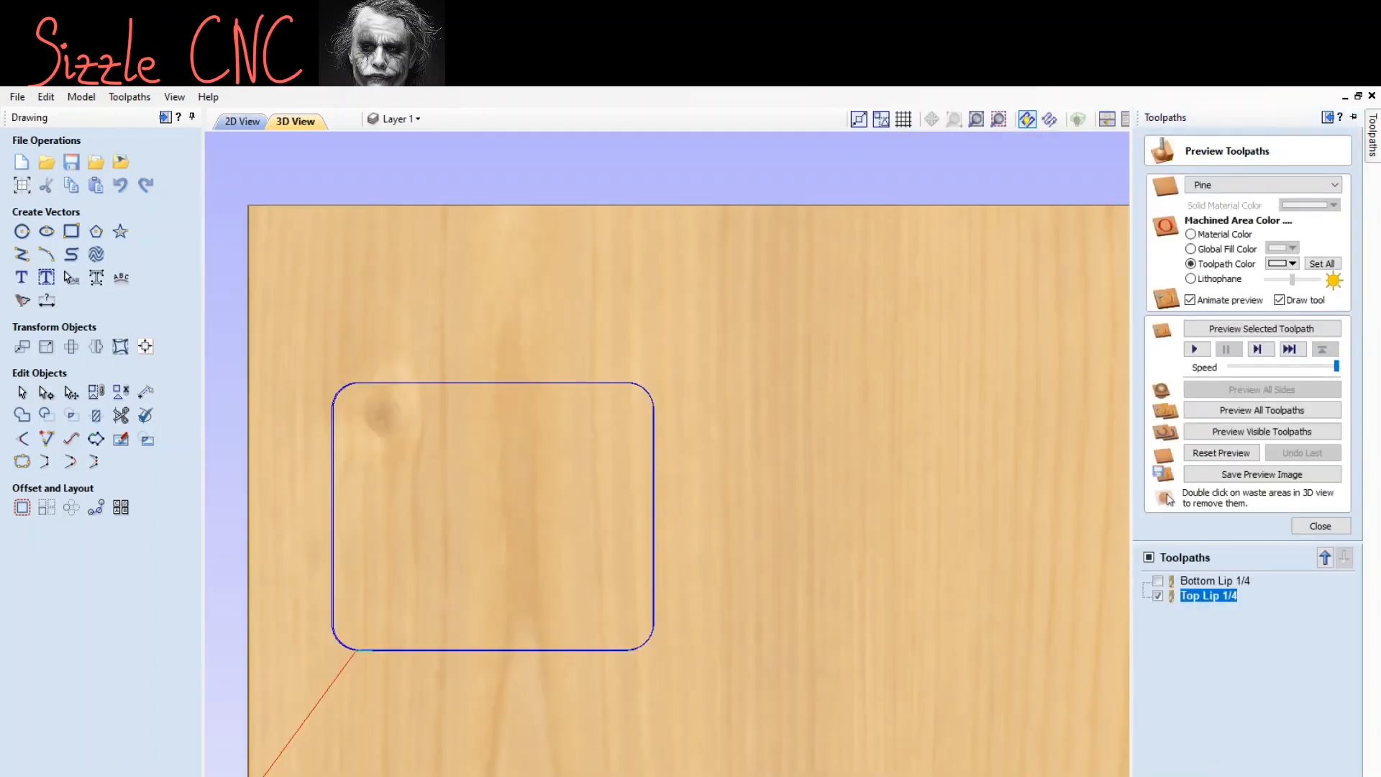
Step: Preview all toolpaths on the 3D board and return to the 2D drawing of both boxes
left_click(1231, 411)
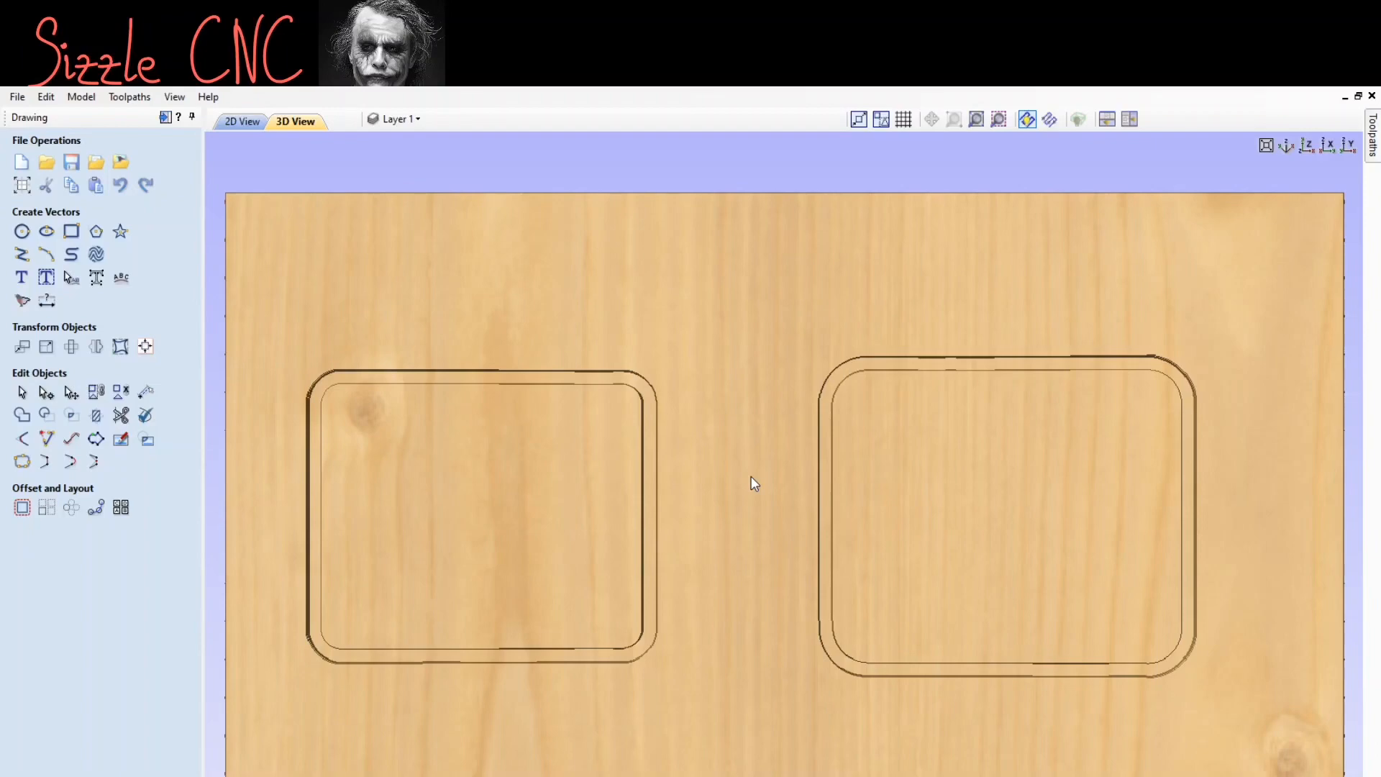
left_click(242, 121)
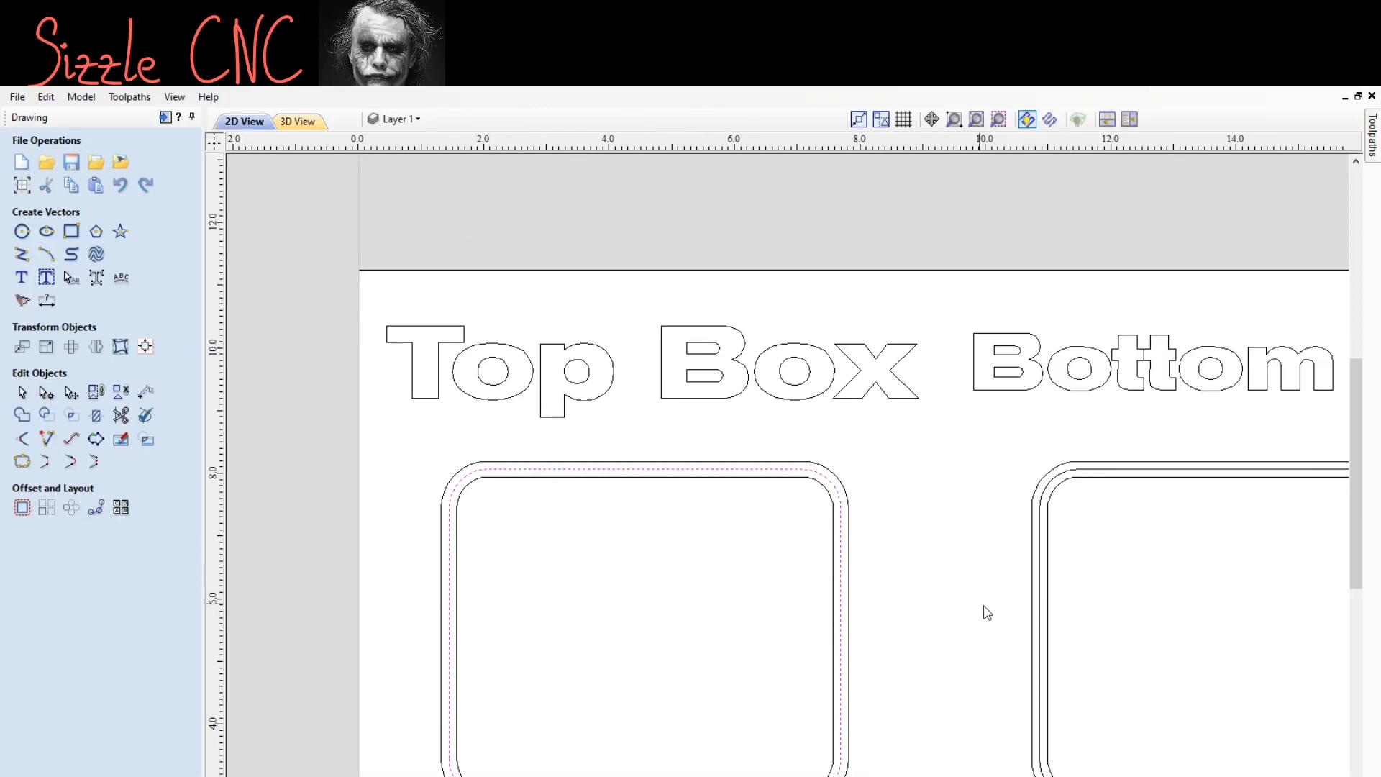
scroll(990, 639, "down", 1)
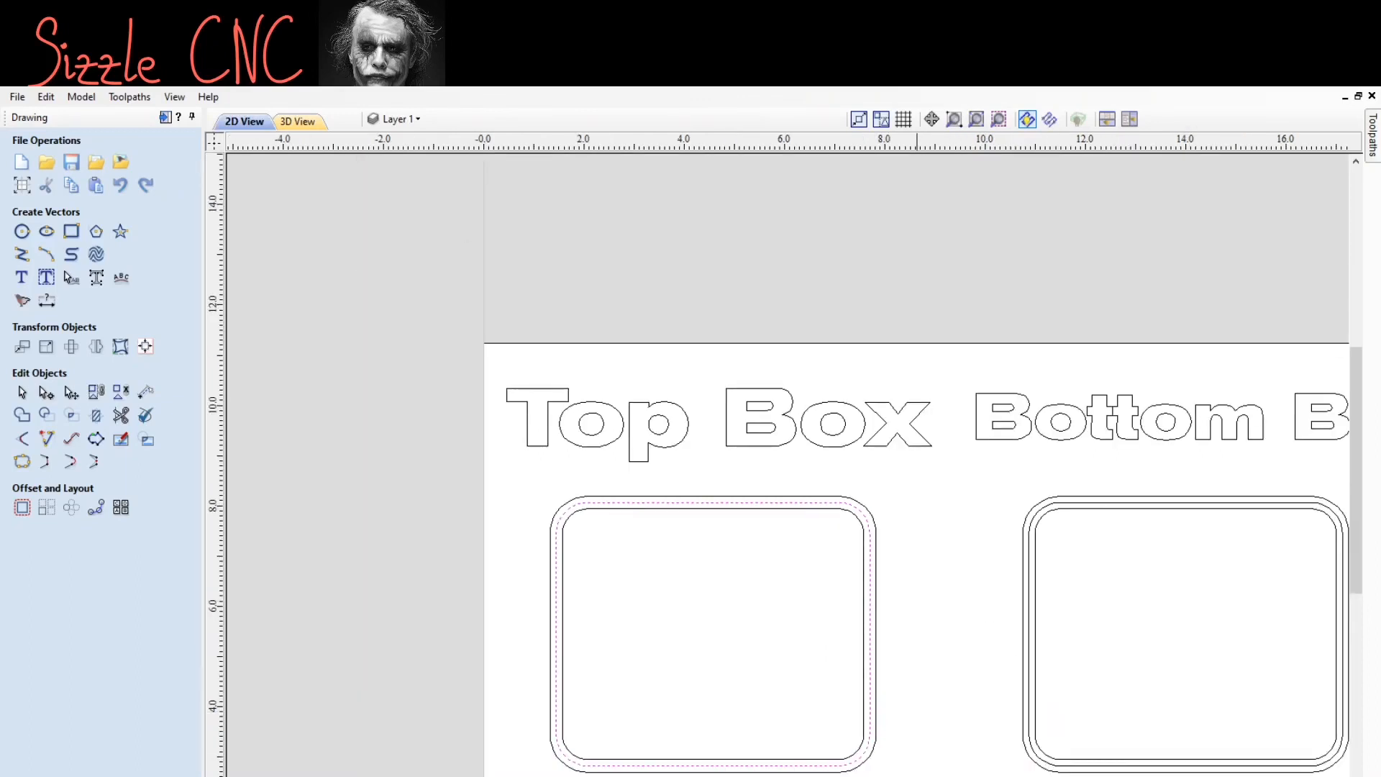
left_click_drag(917, 776, 950, 776)
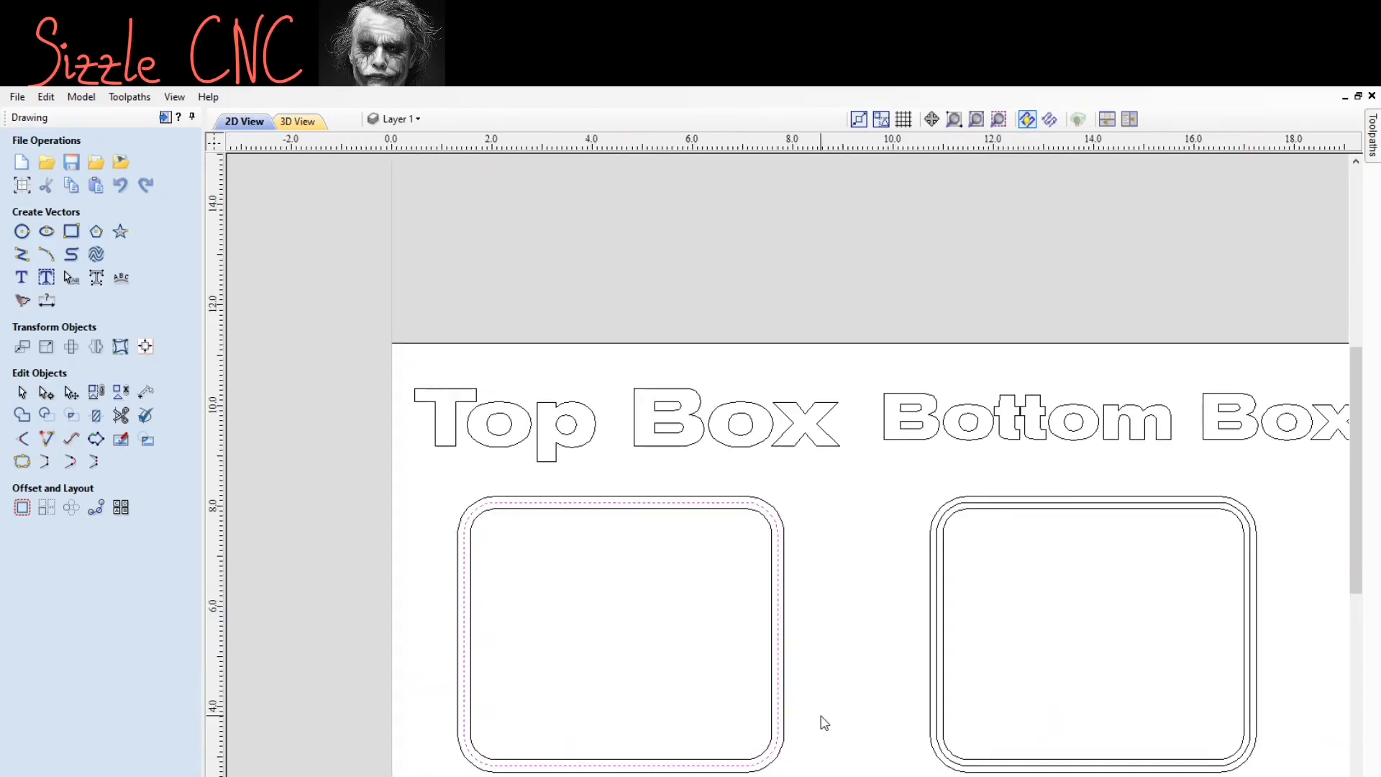
Step: Create the raster pocket toolpath "Pocket 1/4" in the innermost outlines of both boxes, 0.55 inch deep, using only the 1/4 inch end mill
left_click(701, 555)
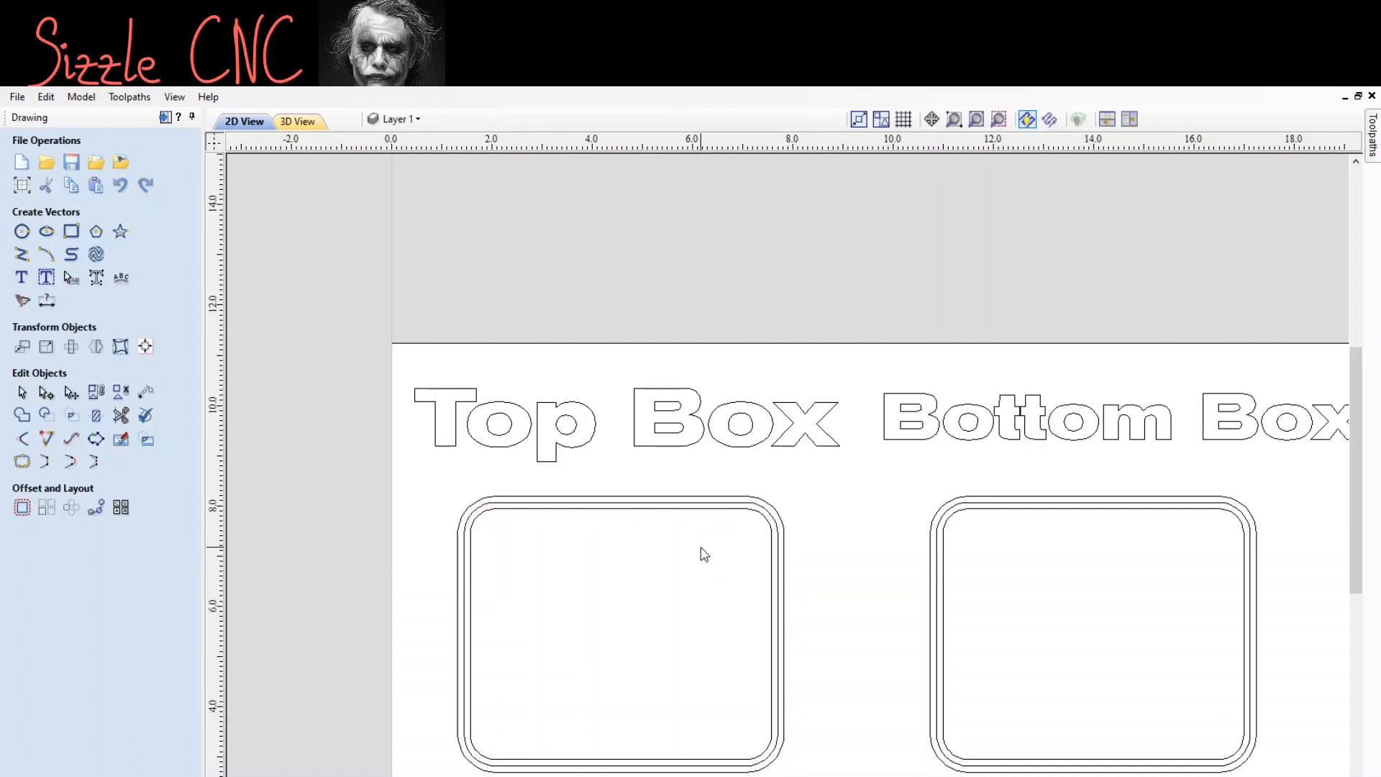
left_click(696, 511)
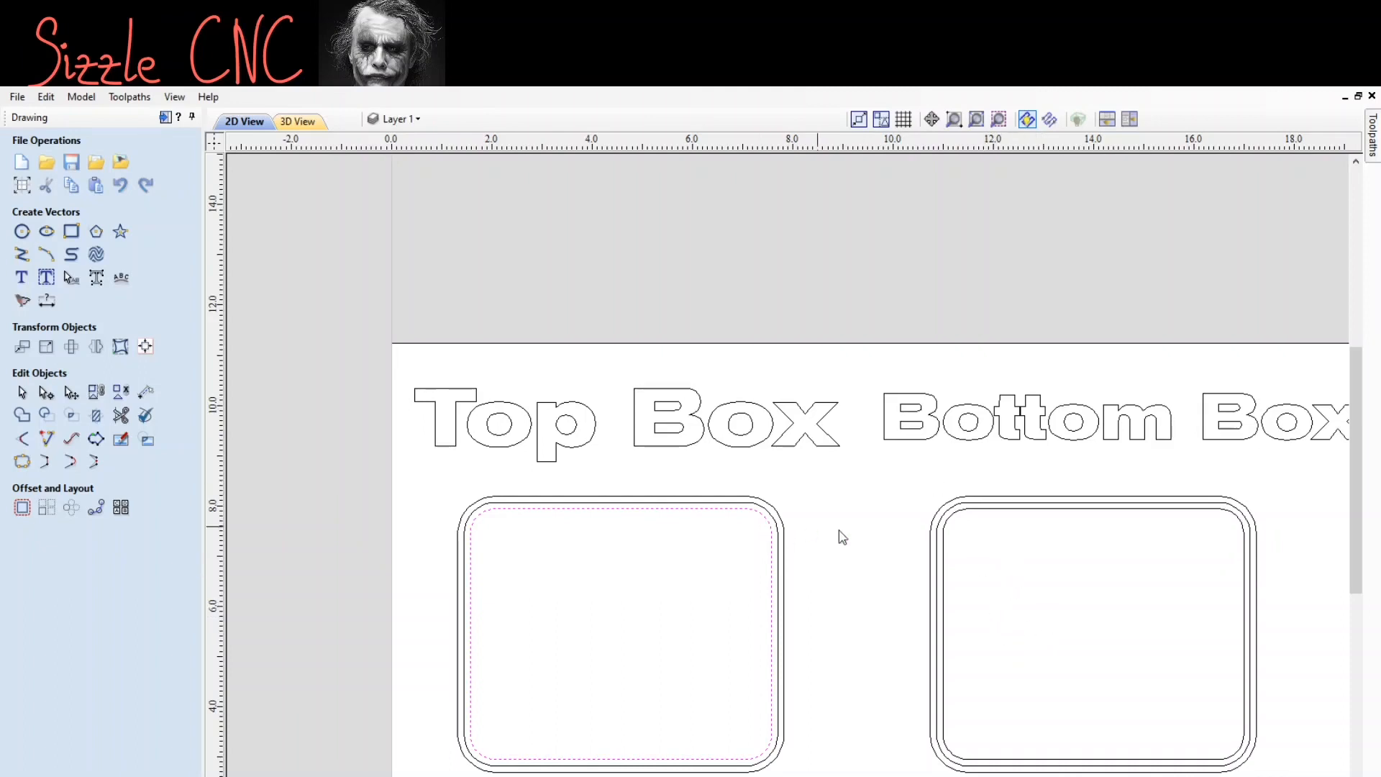
left_click(987, 511)
left_click(754, 556)
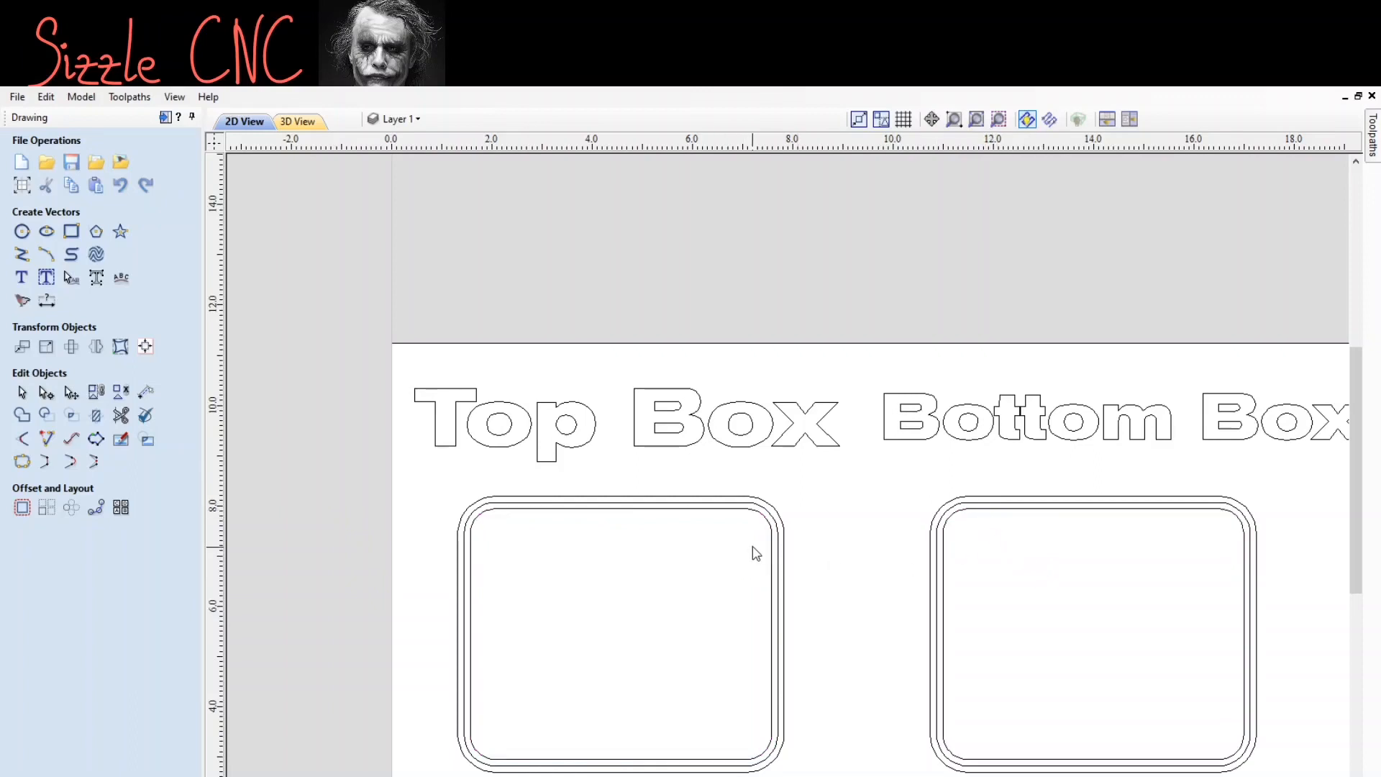
left_click(770, 531)
left_click(980, 513, "shift")
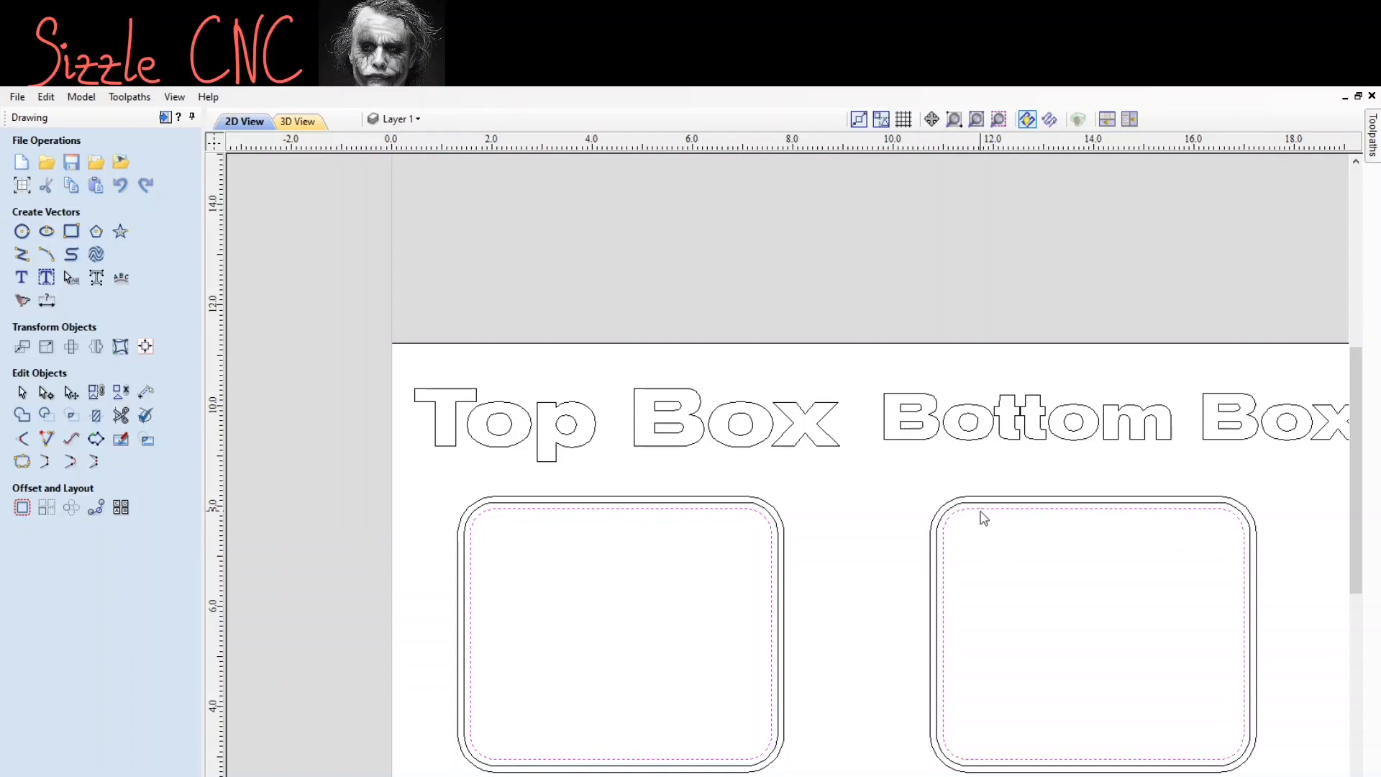
mouse_move(1374, 169)
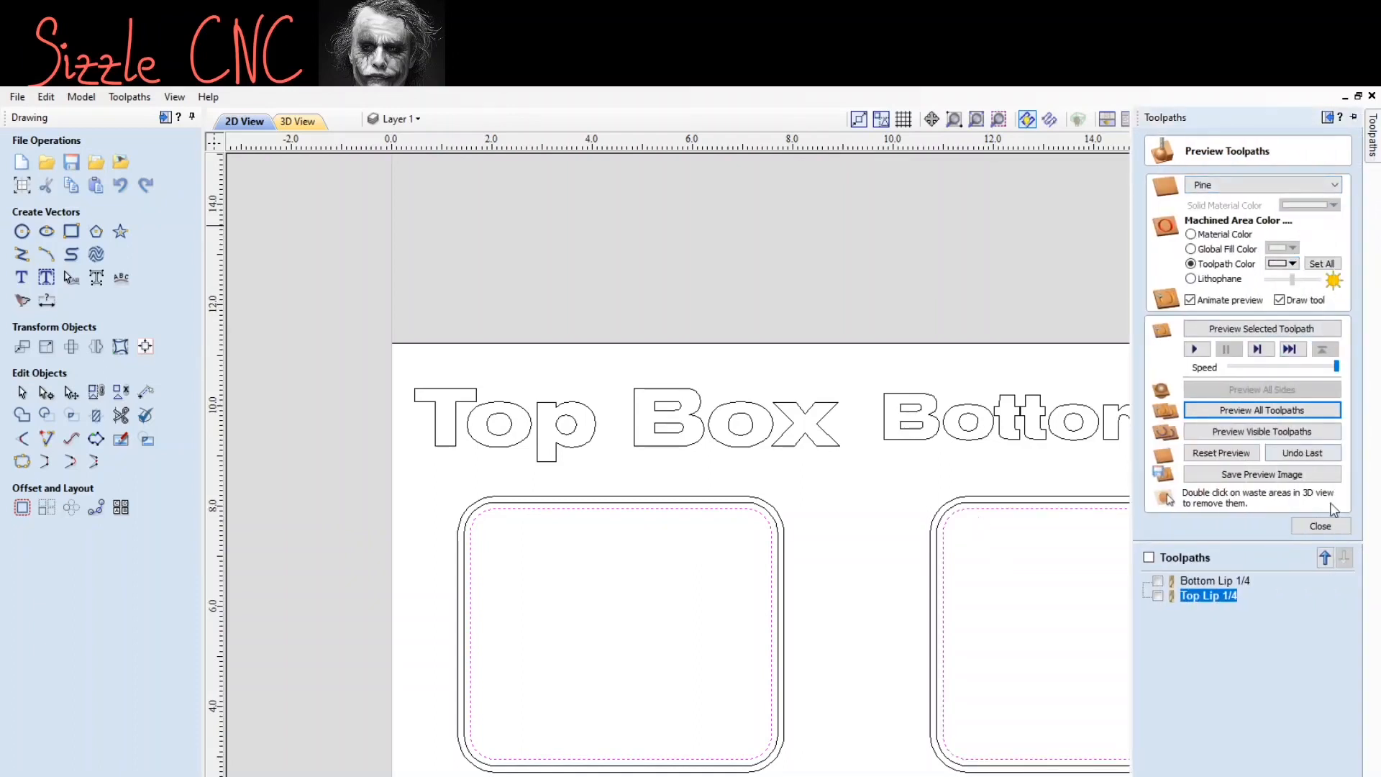
left_click(1330, 527)
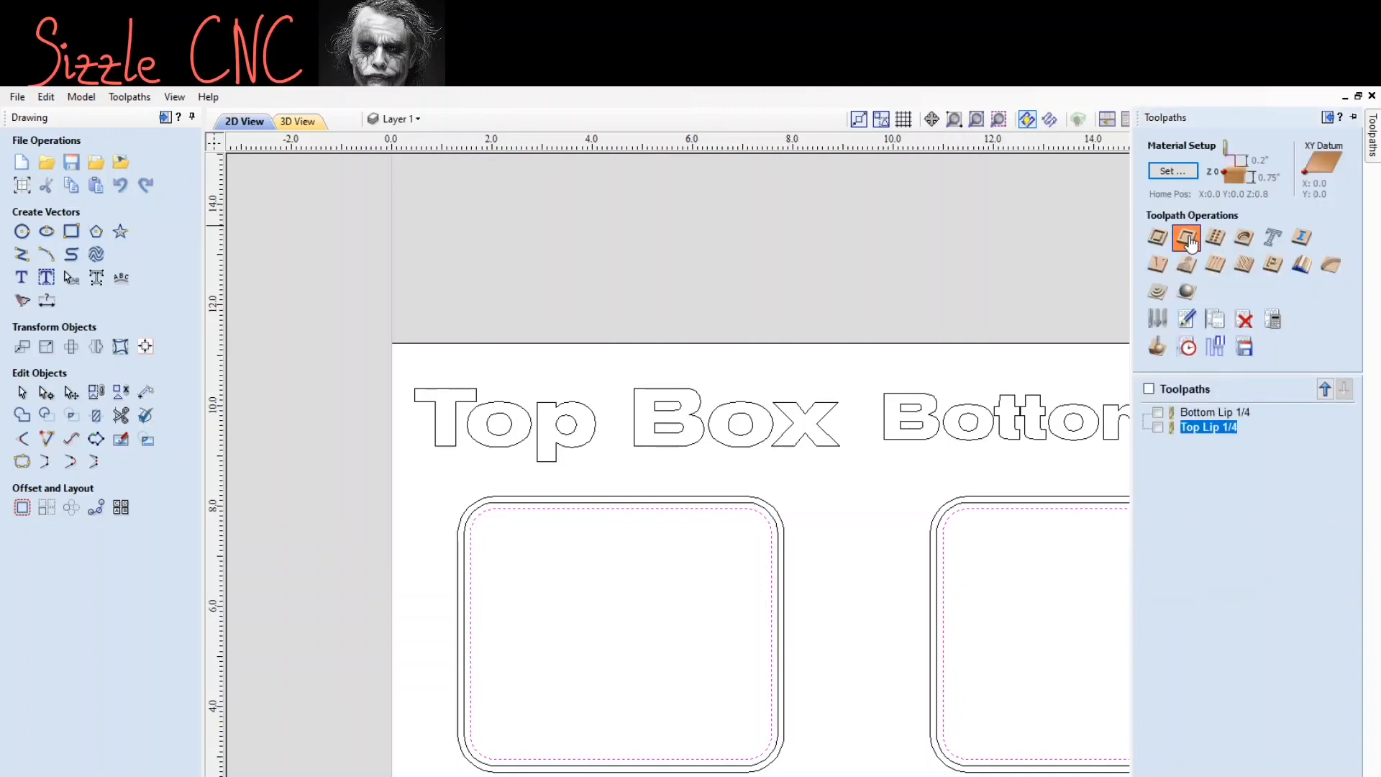
left_click(1188, 240)
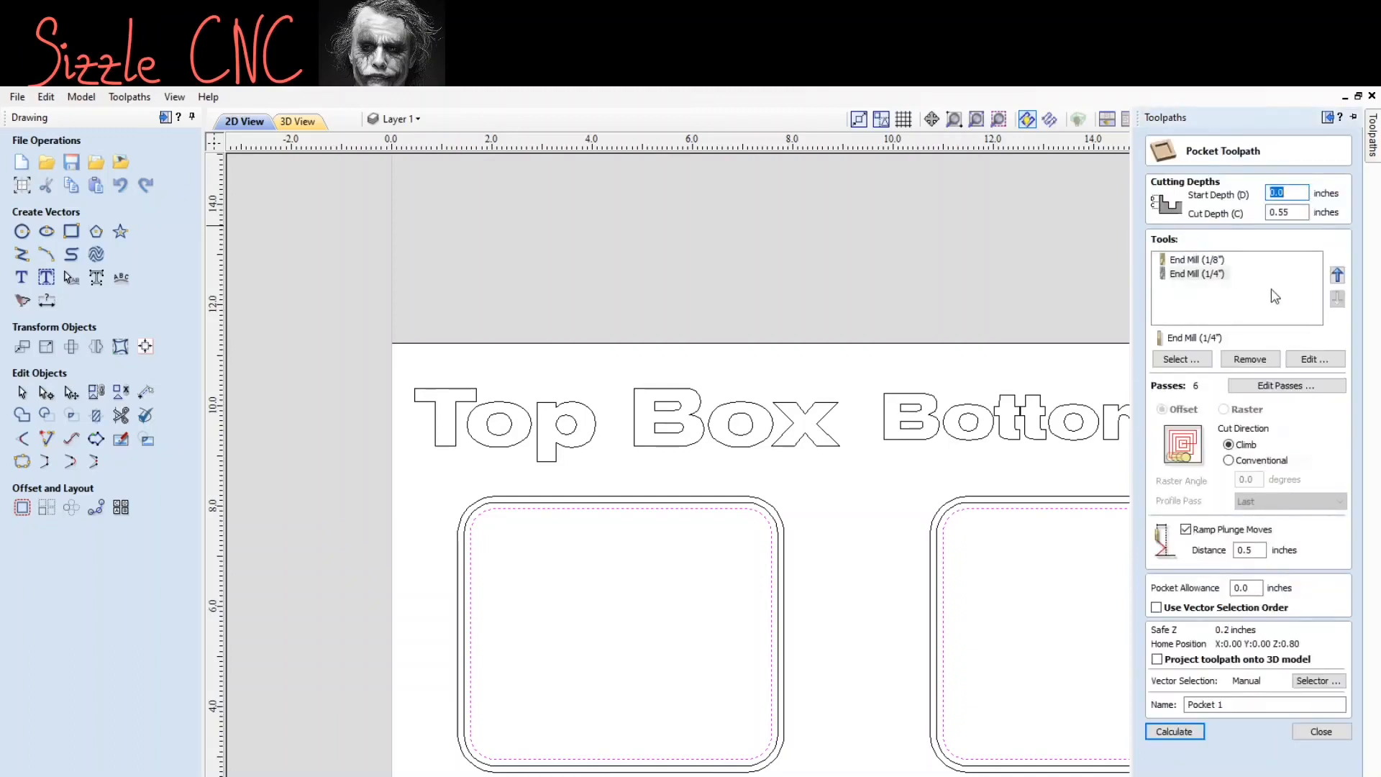
left_click(1207, 260)
left_click(1250, 361)
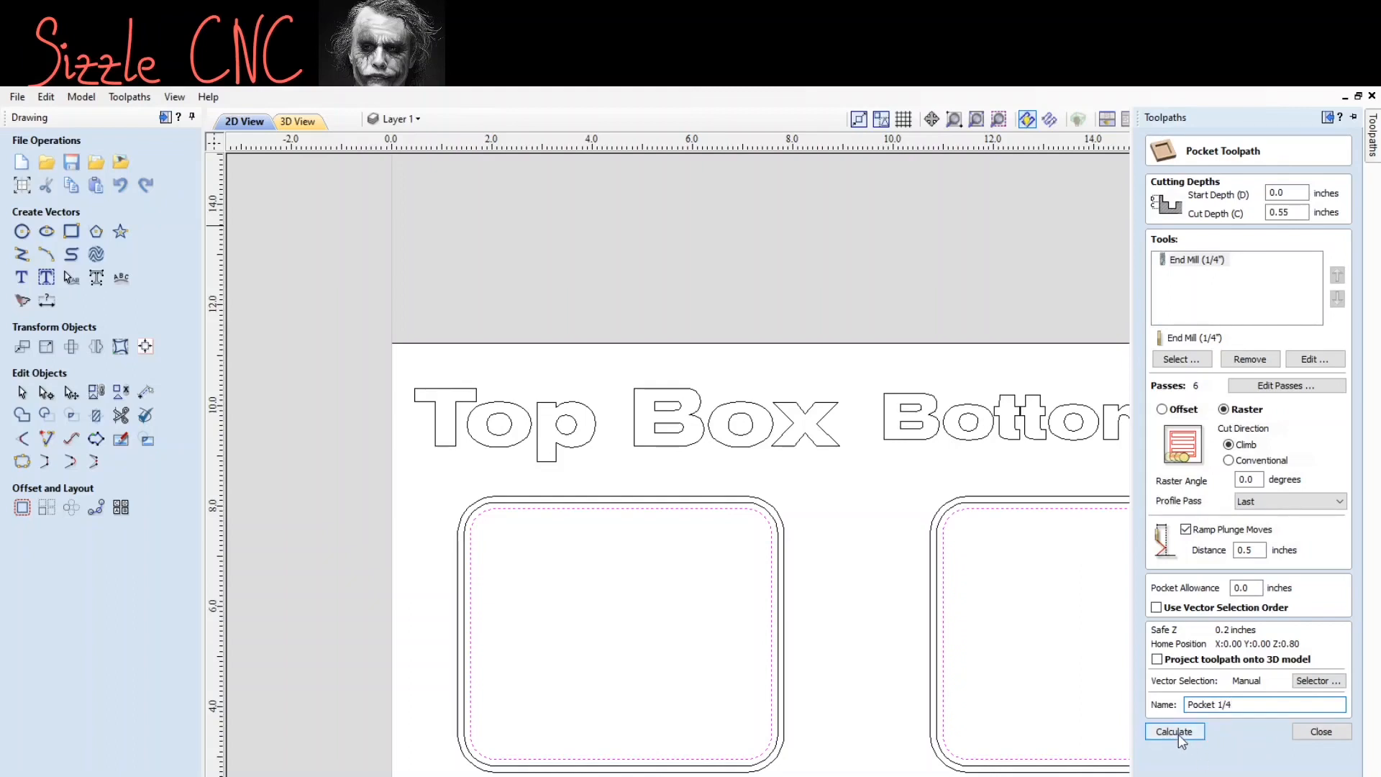
left_click(1176, 732)
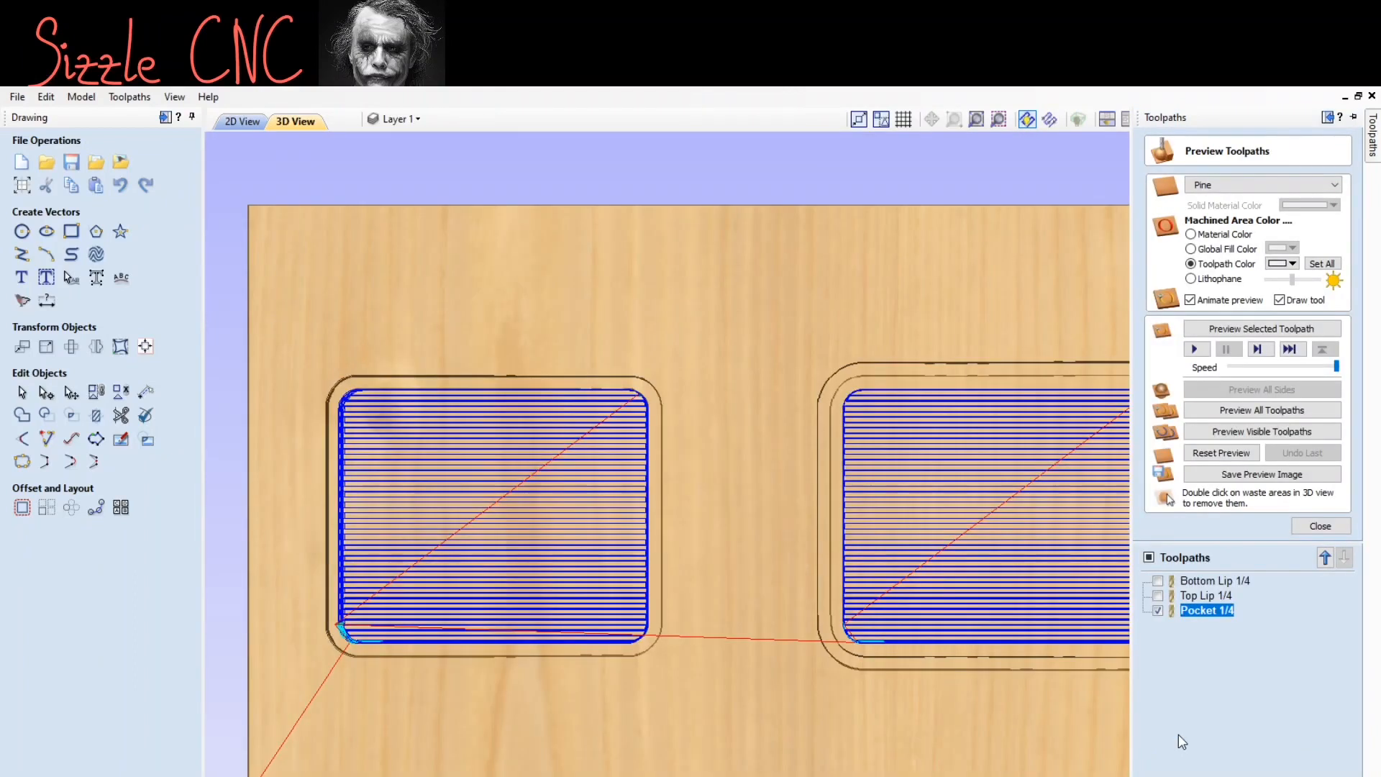
Step: Preview the Pocket 1/4 cut in both boxes on the 3D board
left_click(1252, 432)
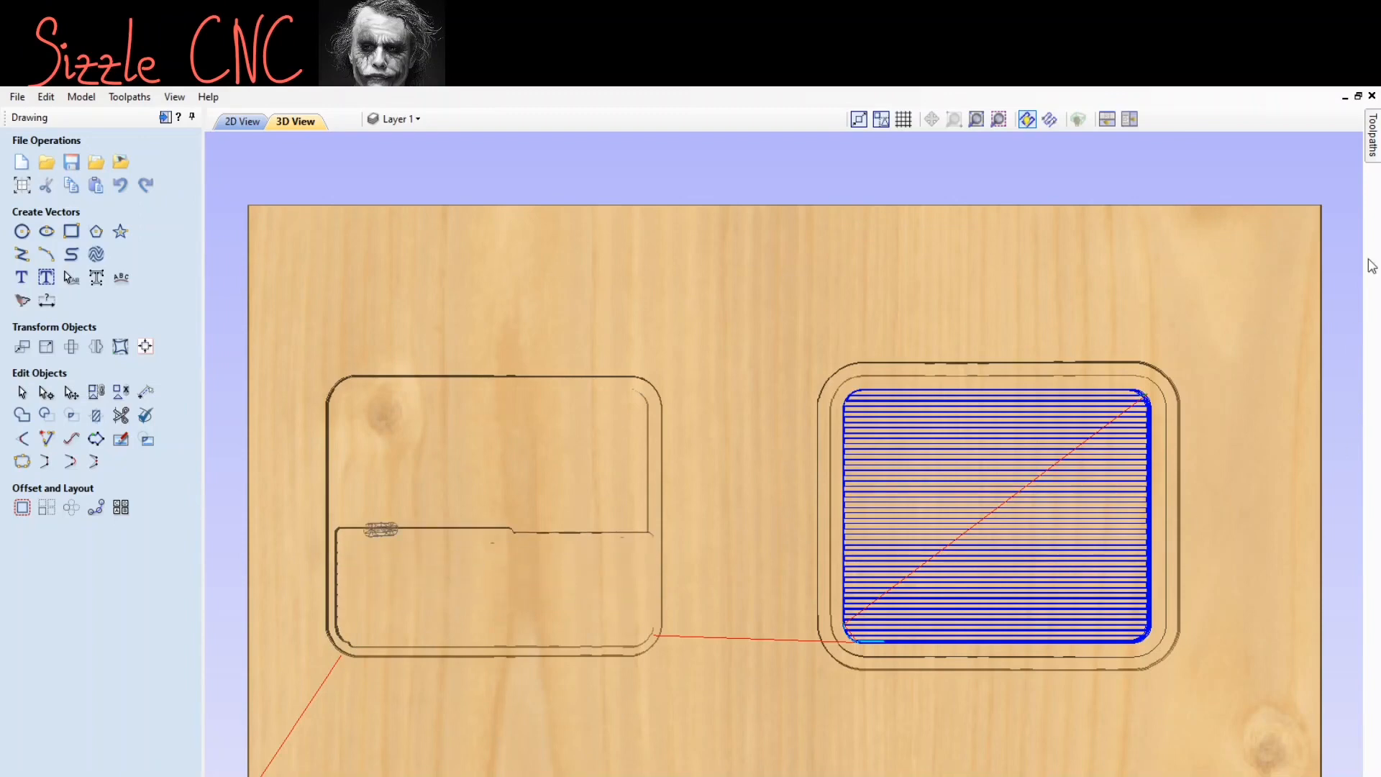
mouse_move(1372, 144)
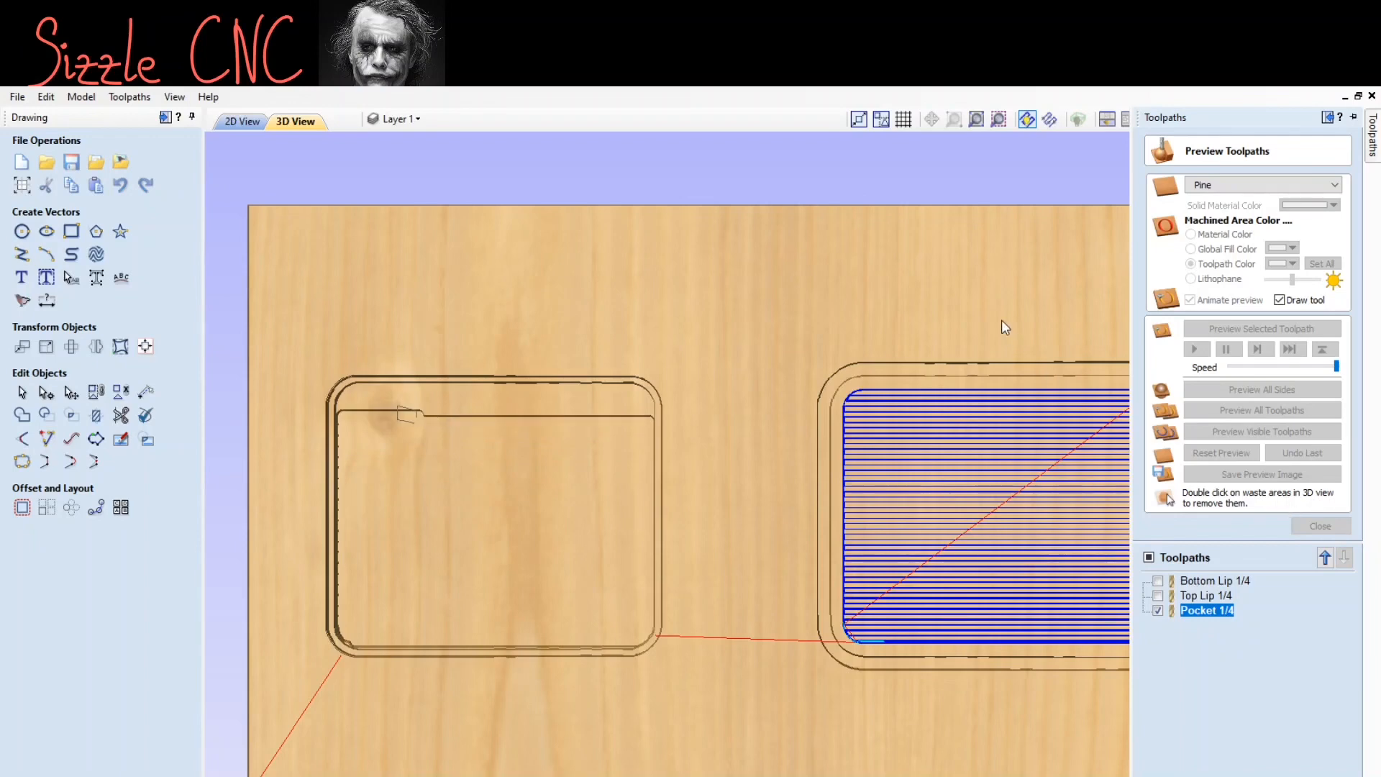
left_click(1327, 118)
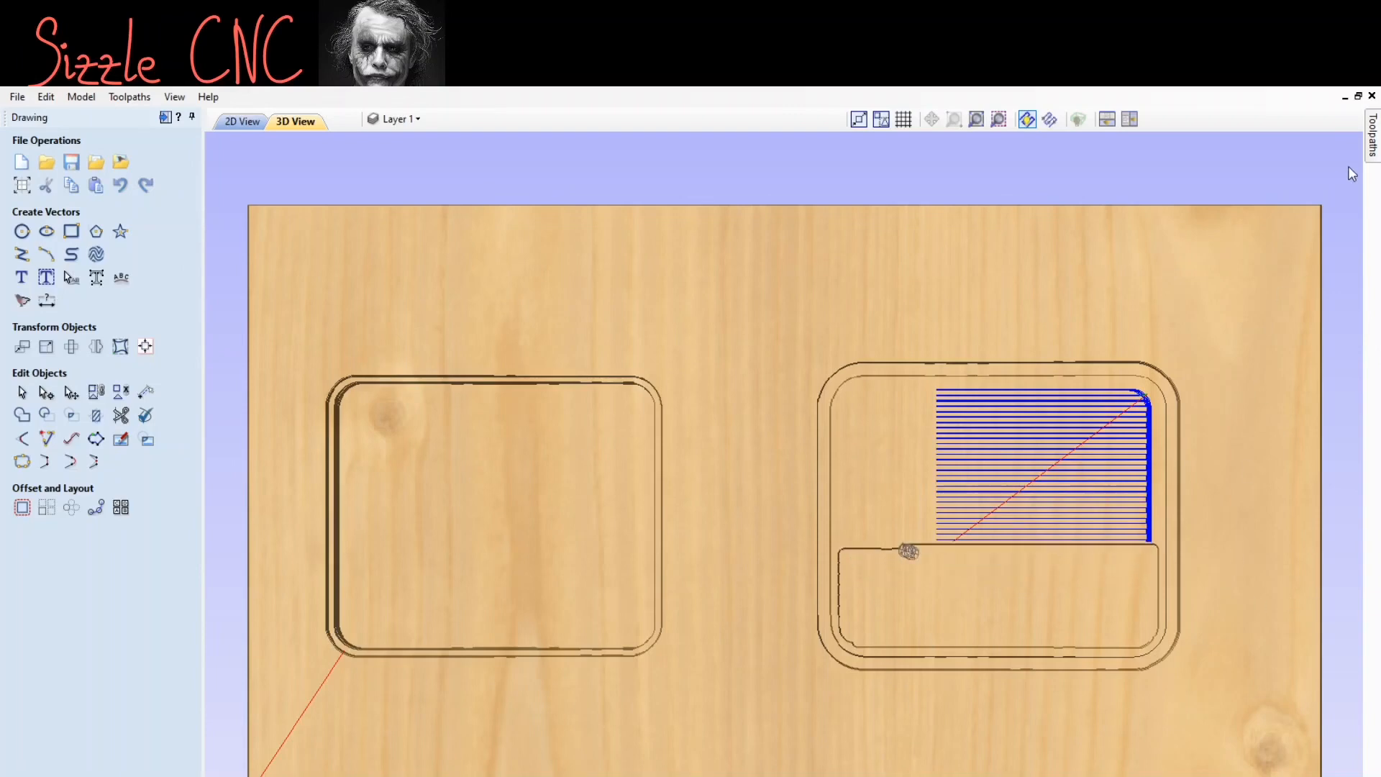
left_click(1373, 137)
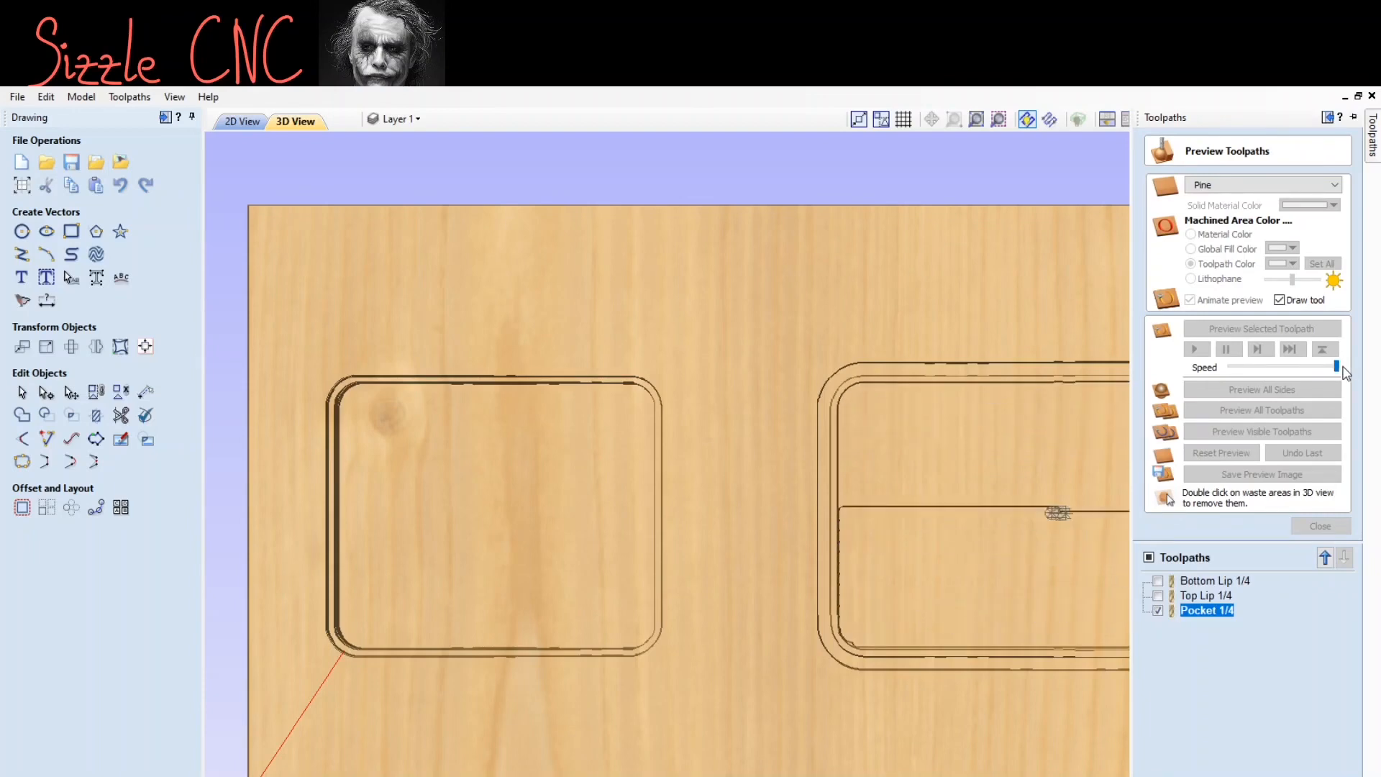
left_click(1281, 302)
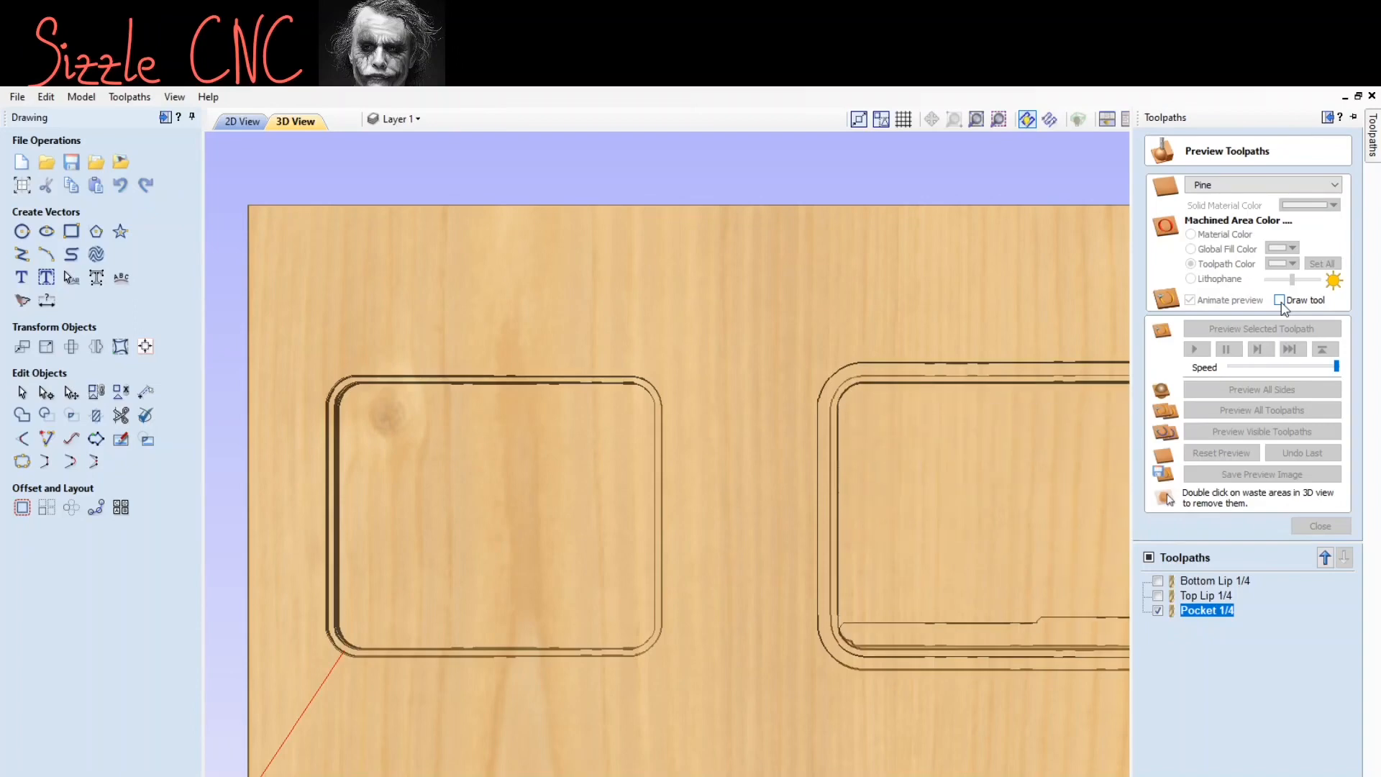
left_click(1281, 302)
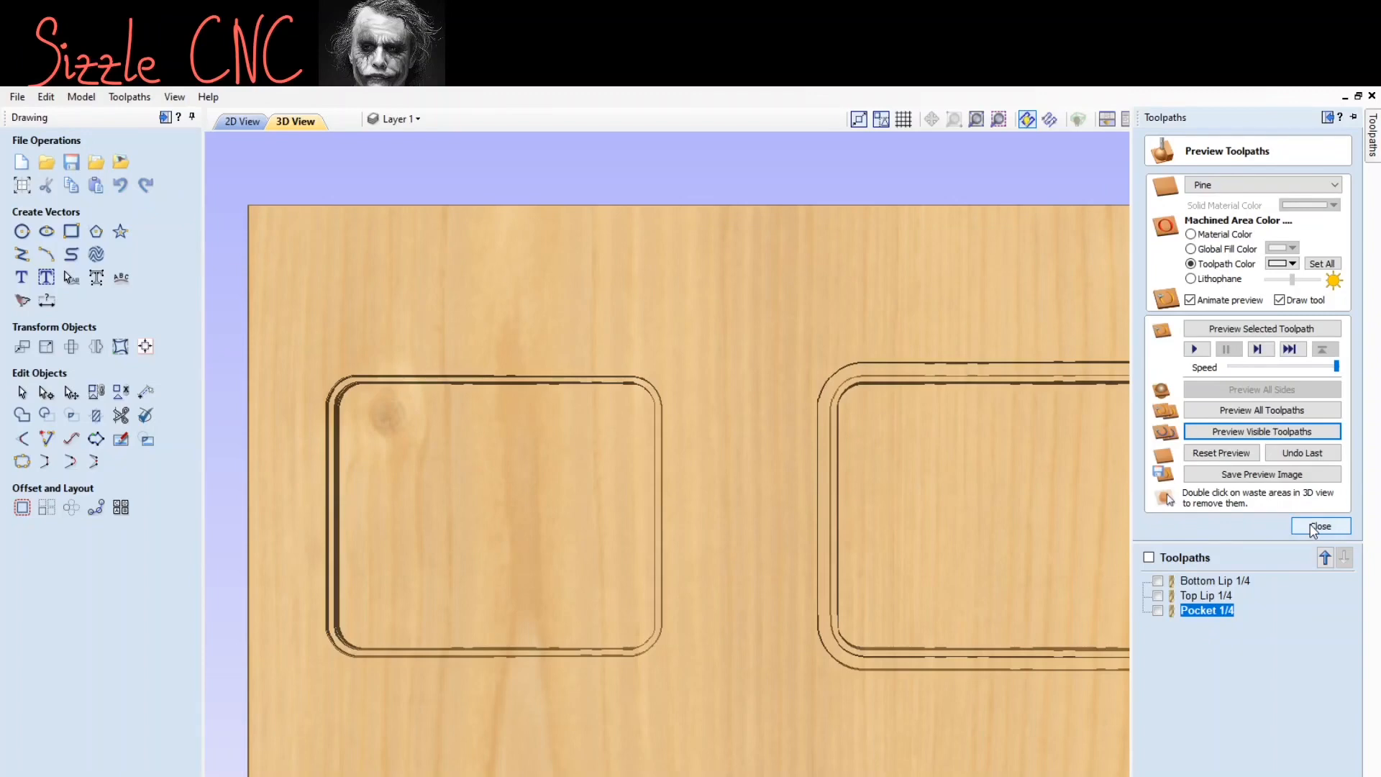
Step: Recalculate the Pocket 1/4 toolpath with 3 passes and preview all toolpaths on a reset 3D board
double_click(1219, 610)
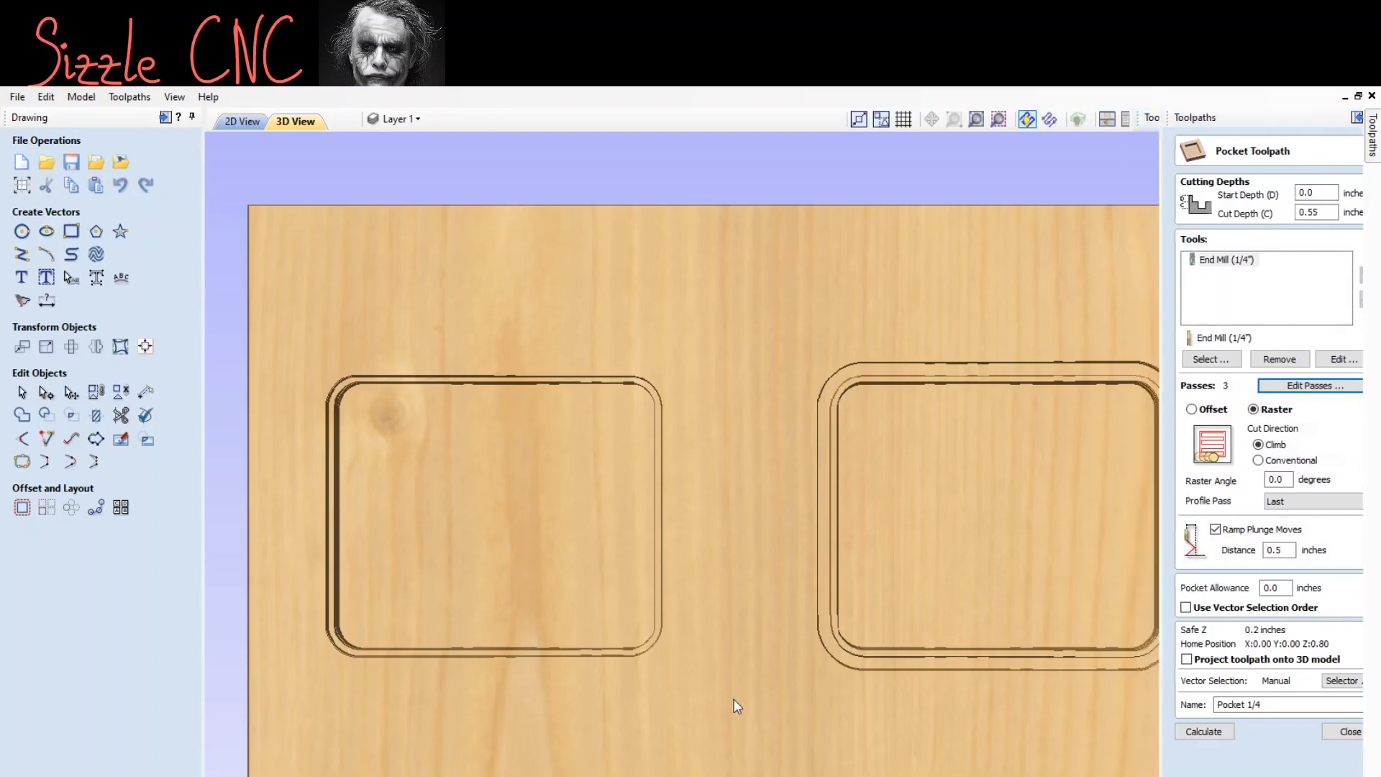
mouse_move(1372, 140)
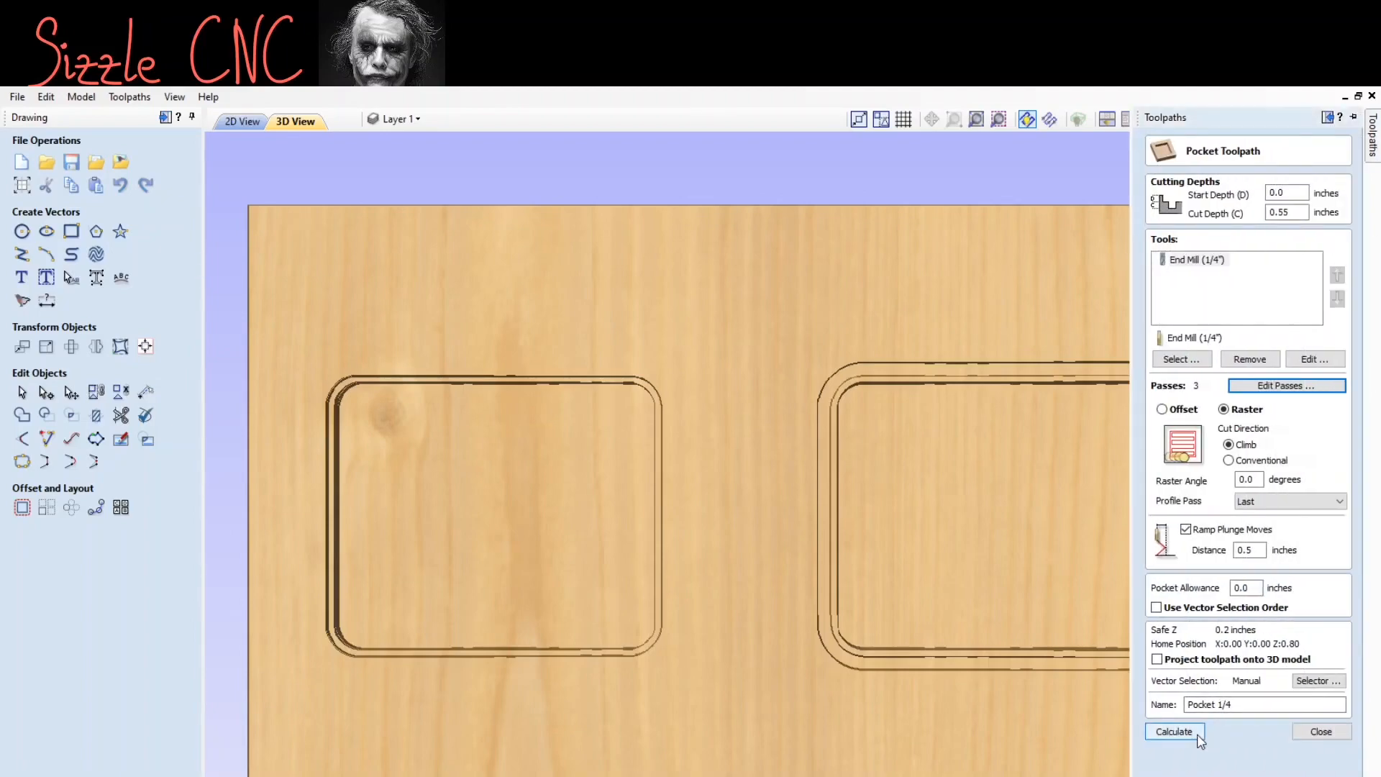
left_click(1173, 733)
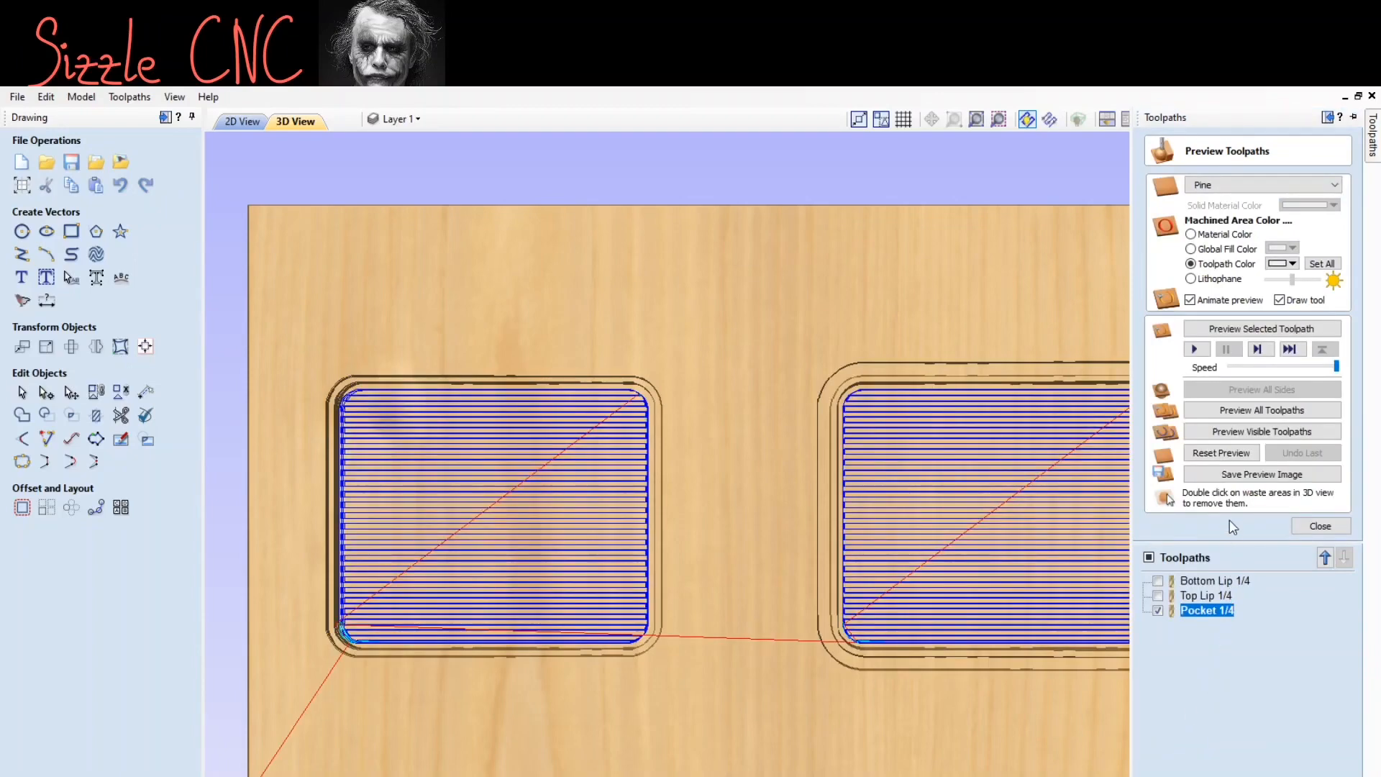
left_click(1236, 454)
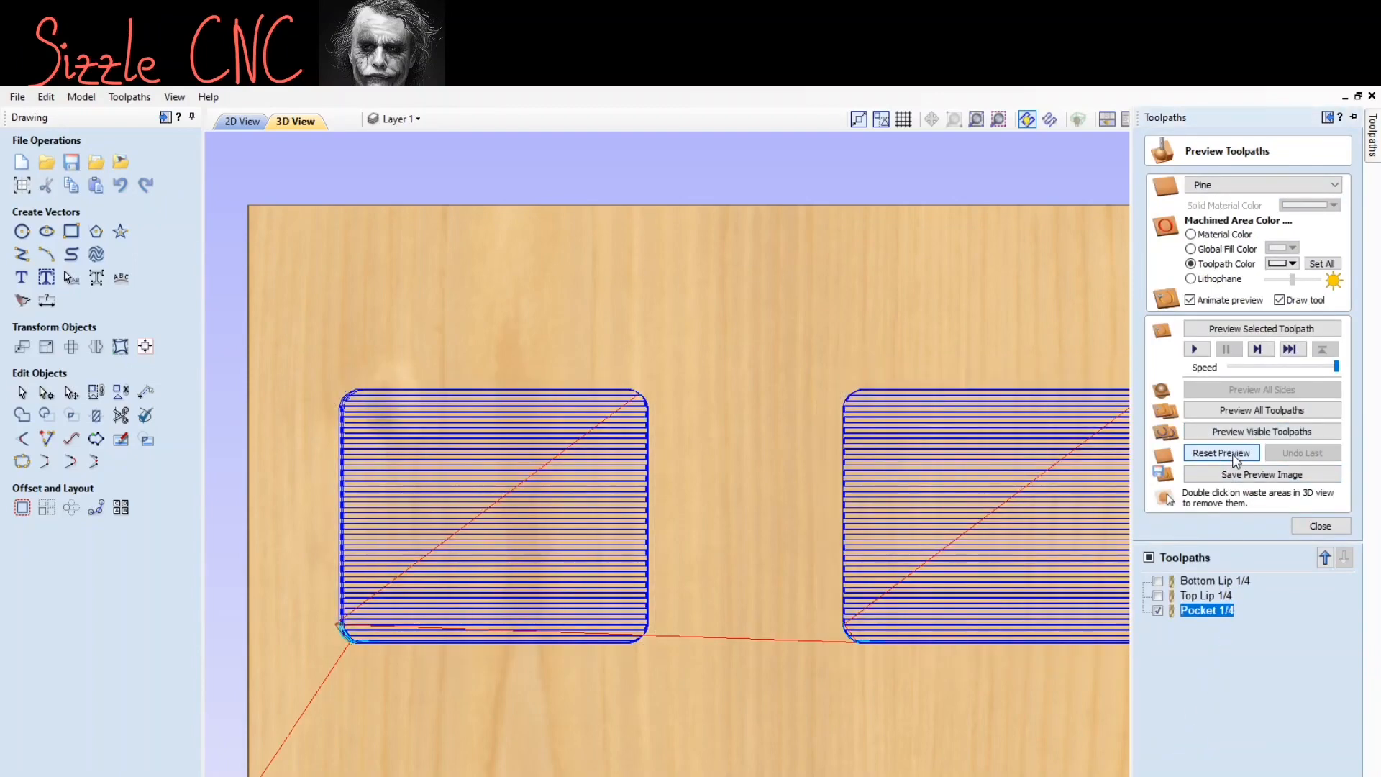
left_click(1248, 416)
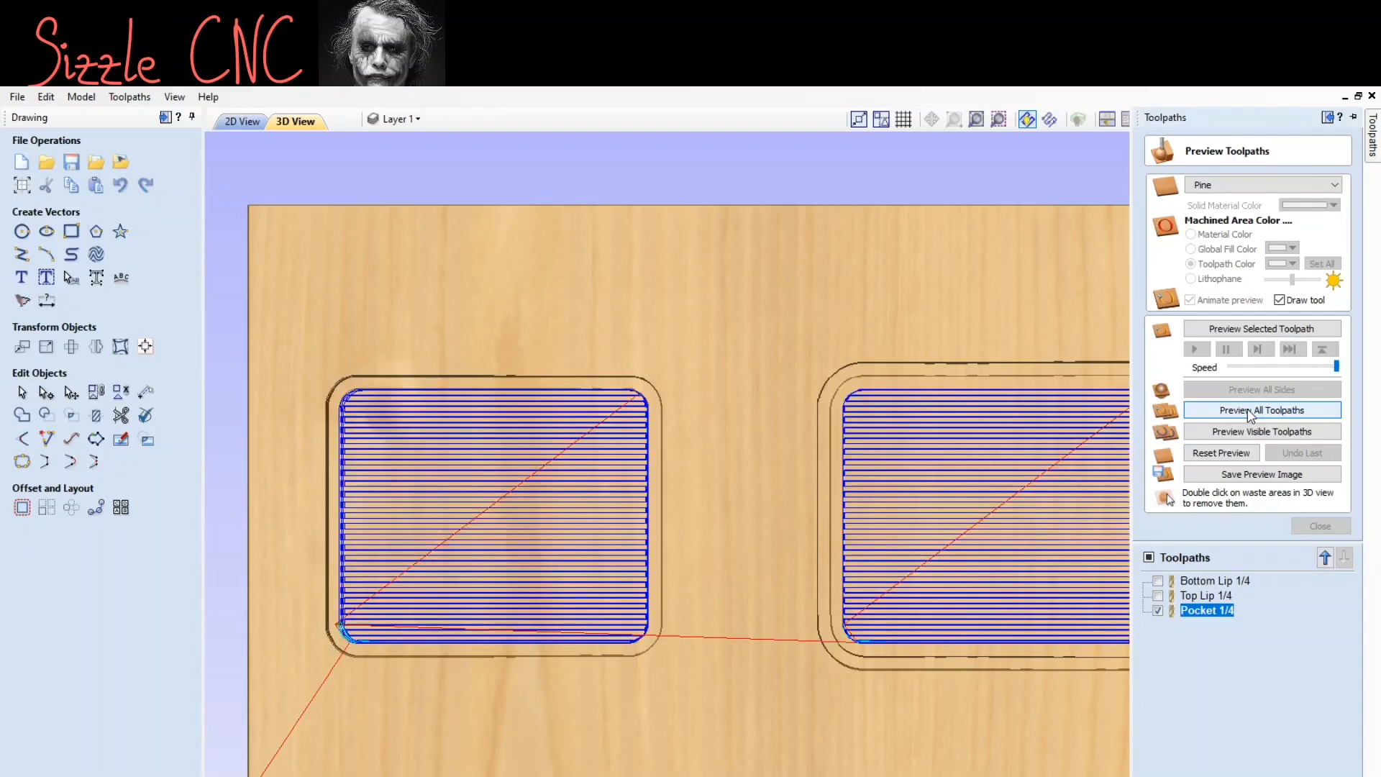
Step: Examine the previewed lips and pockets of both boxes on the 3D board from isometric and low angles
left_click(1328, 118)
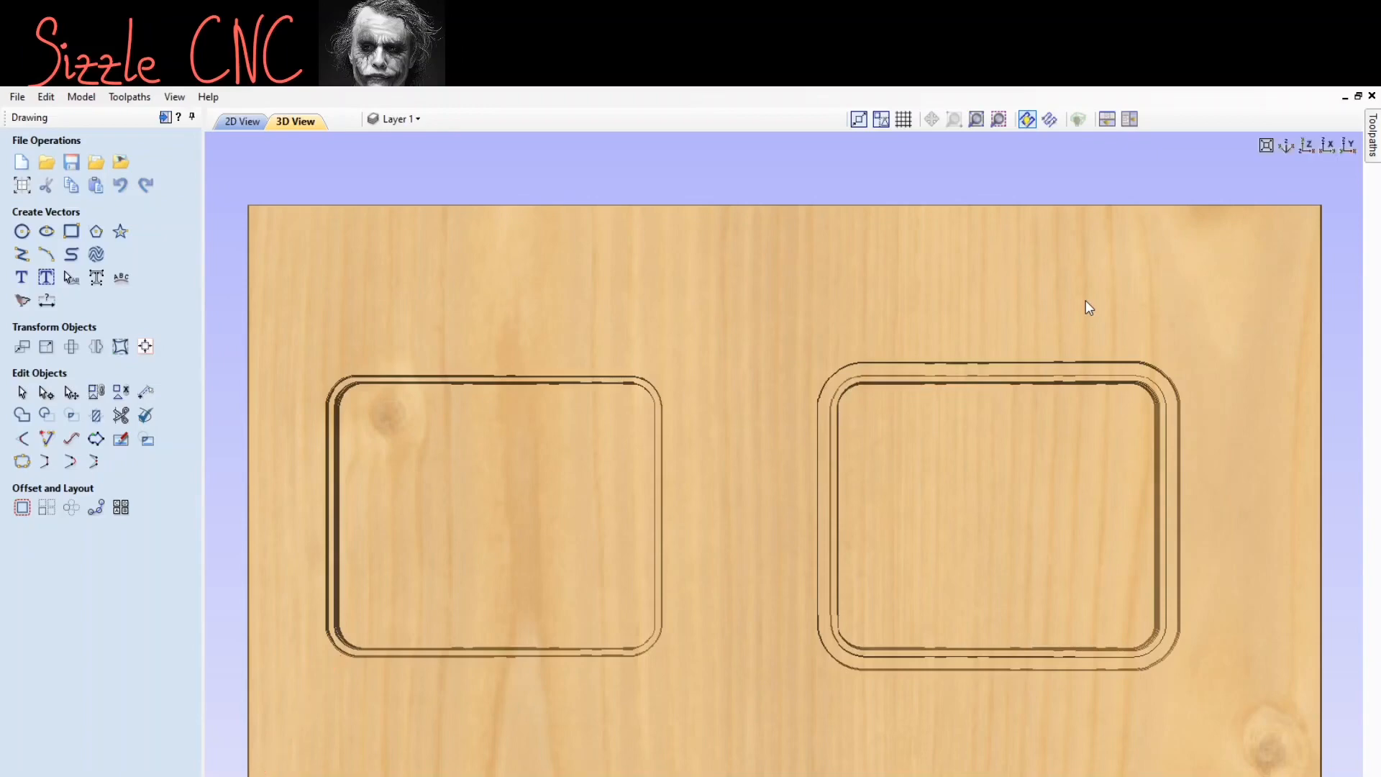
left_click(1285, 148)
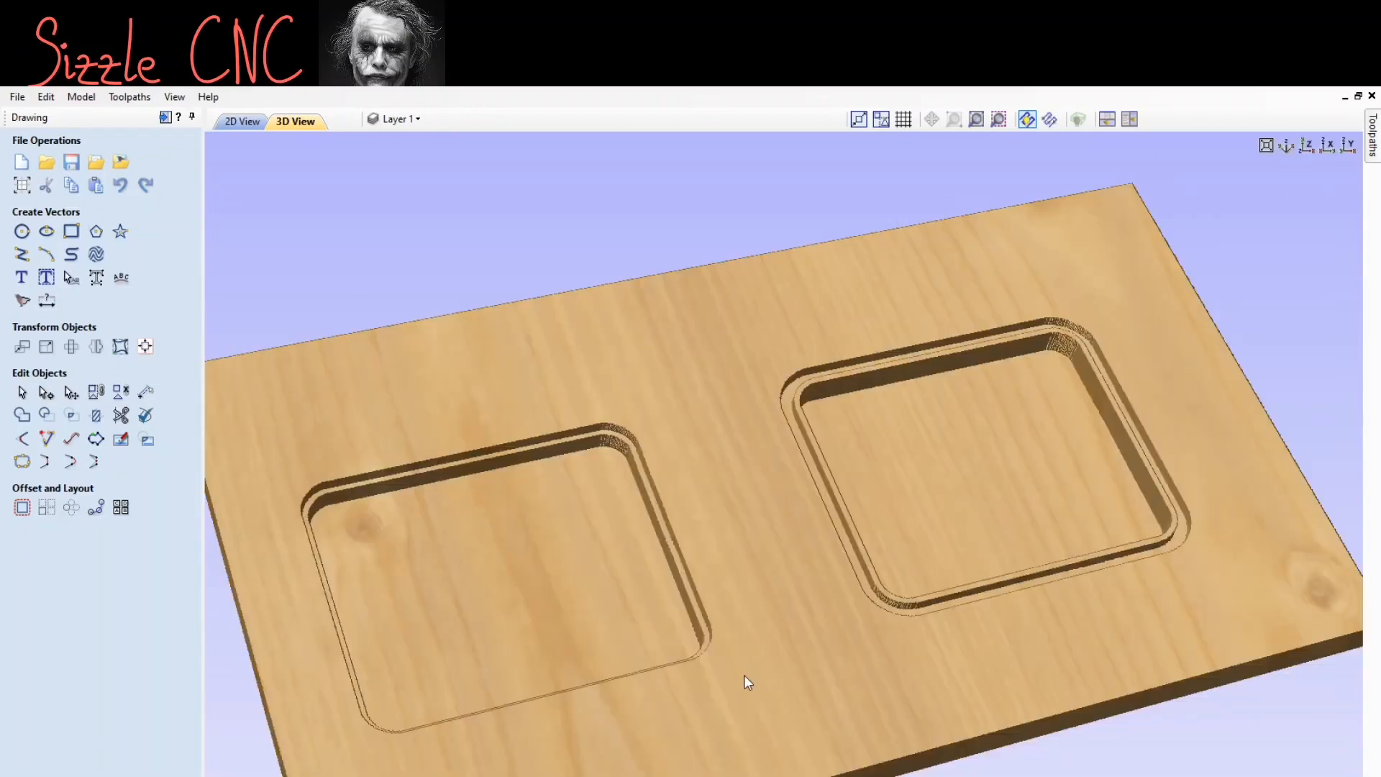
left_click_drag(744, 674, 753, 557)
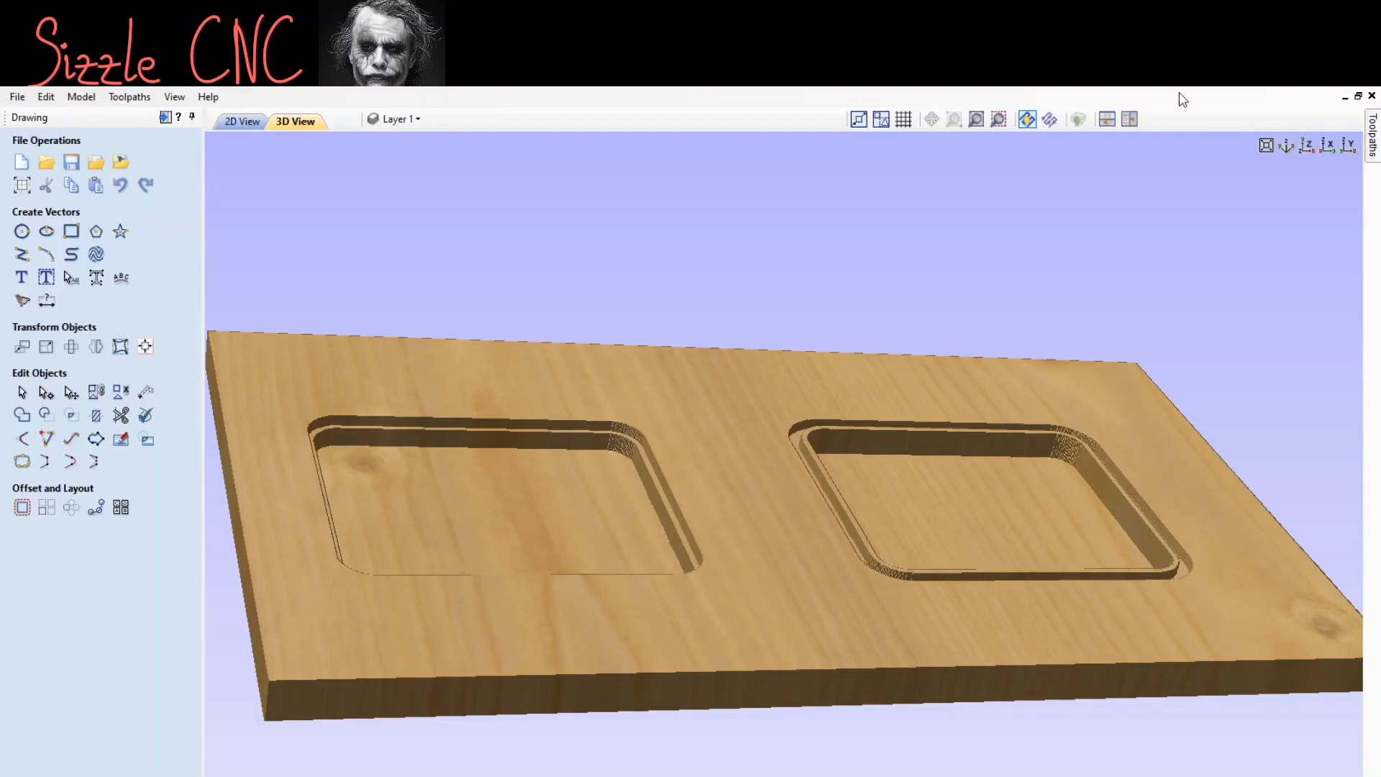
left_click(1283, 145)
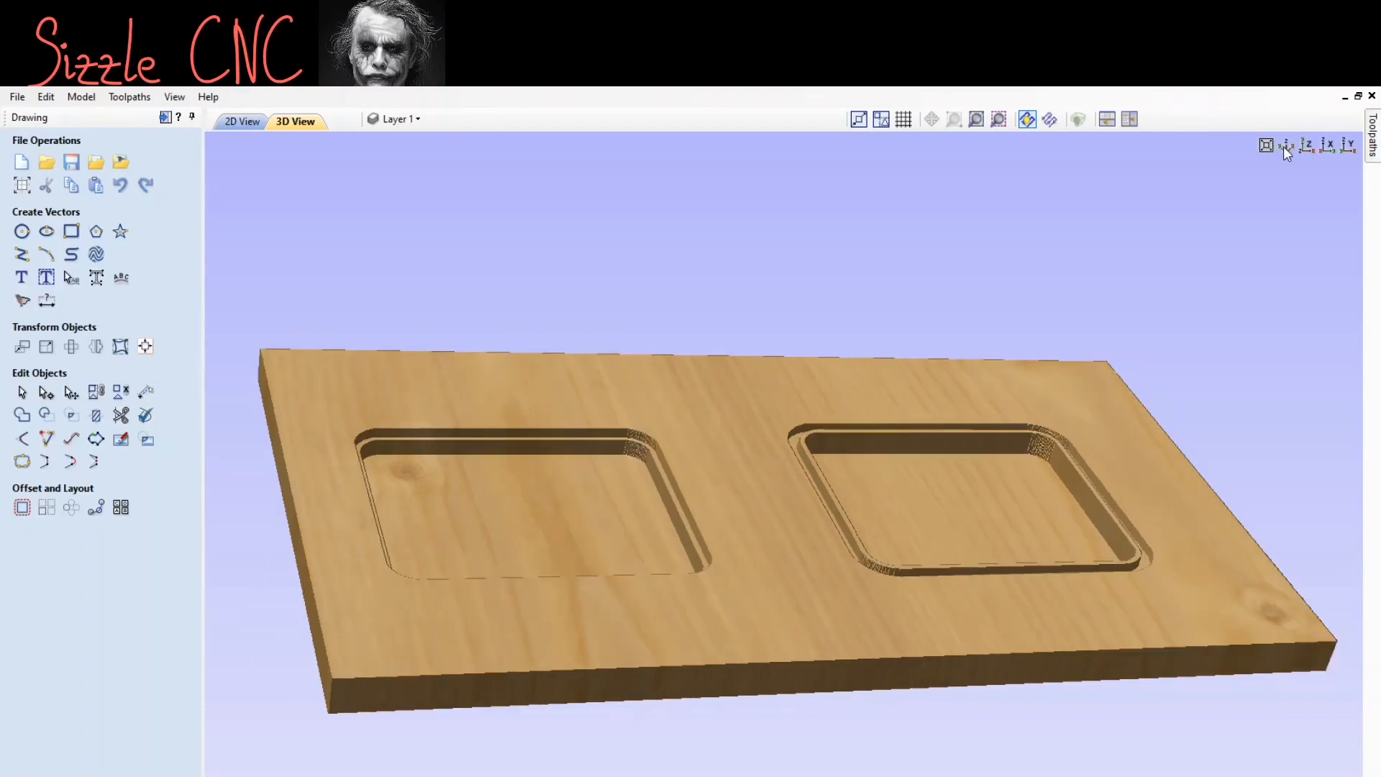
Step: Set up a 2D profile toolpath outside the outermost outlines of both boxes, 0.85 inch deep in 3 passes
left_click(249, 124)
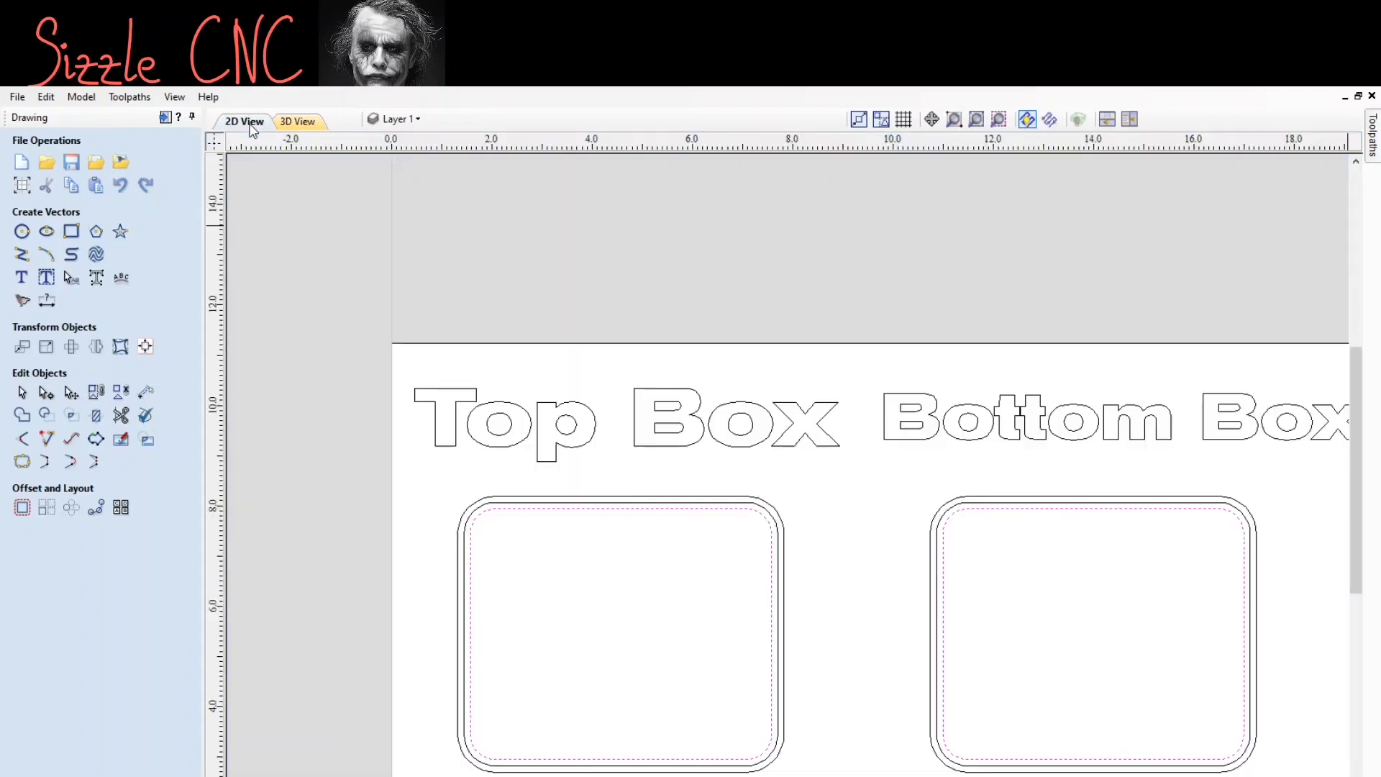
left_click(635, 497)
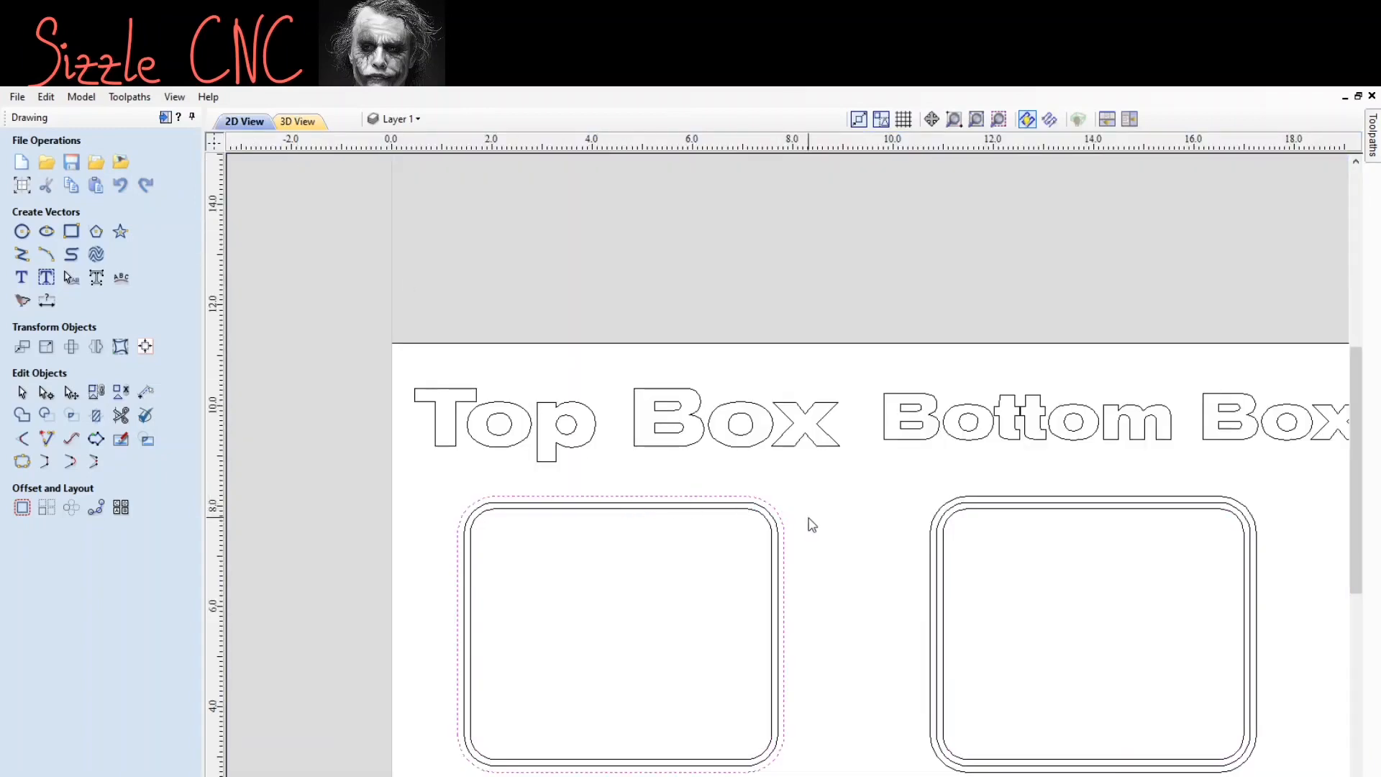
left_click(971, 498, "shift")
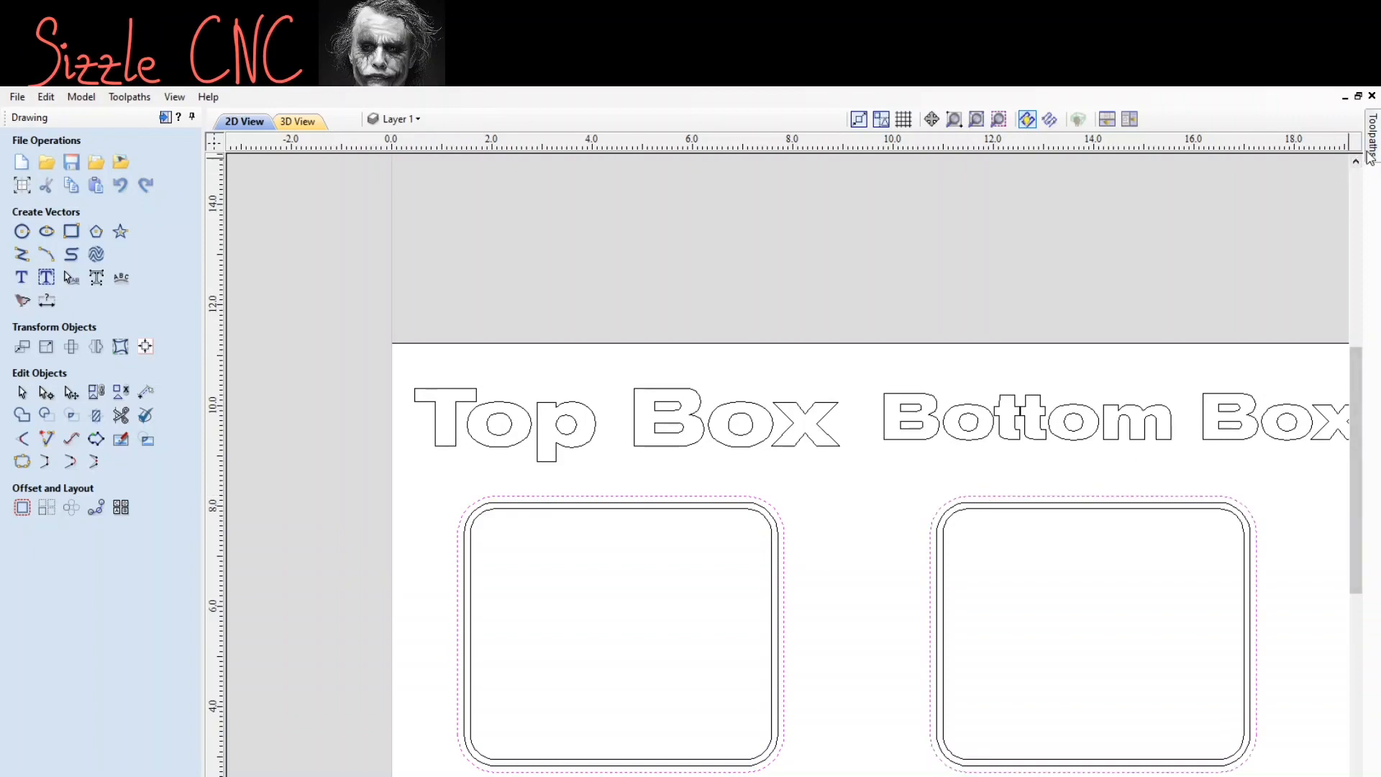
mouse_move(1370, 154)
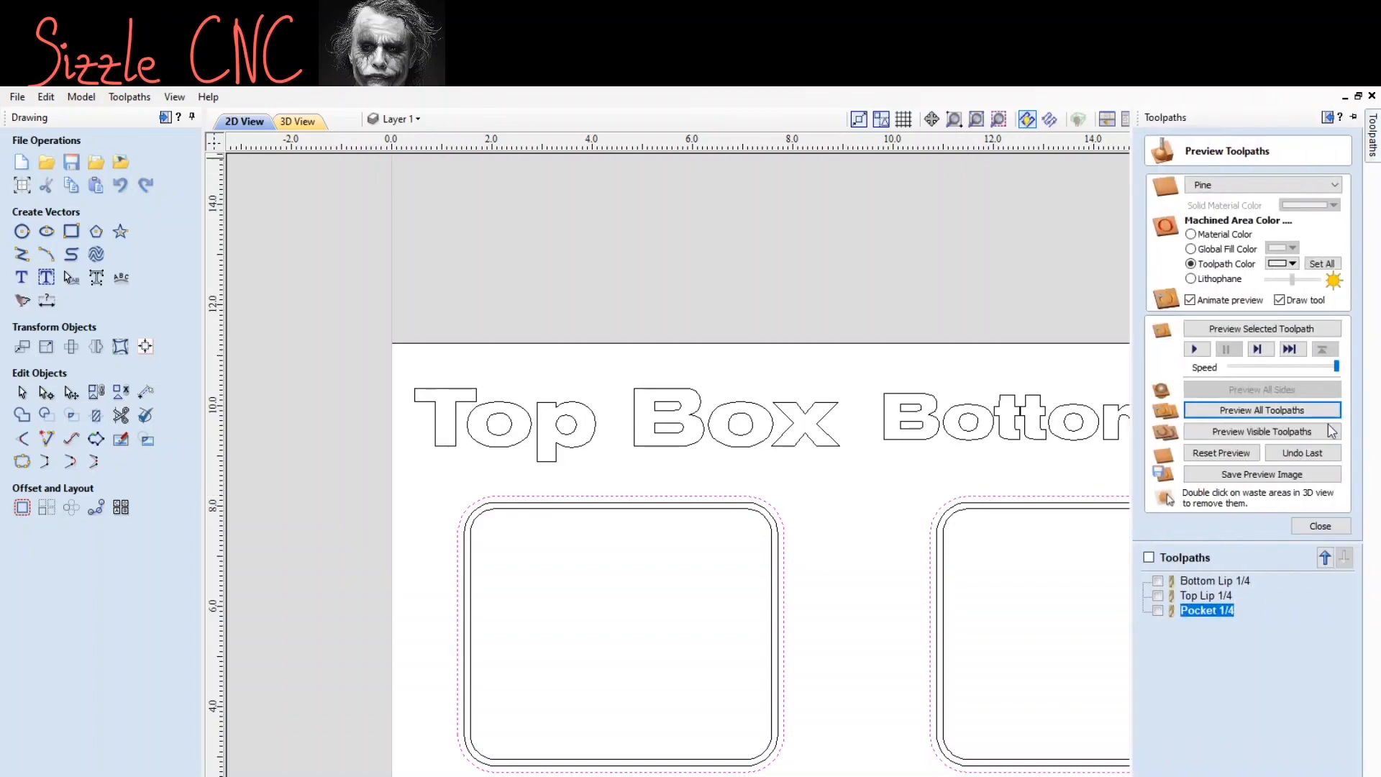
left_click(1318, 529)
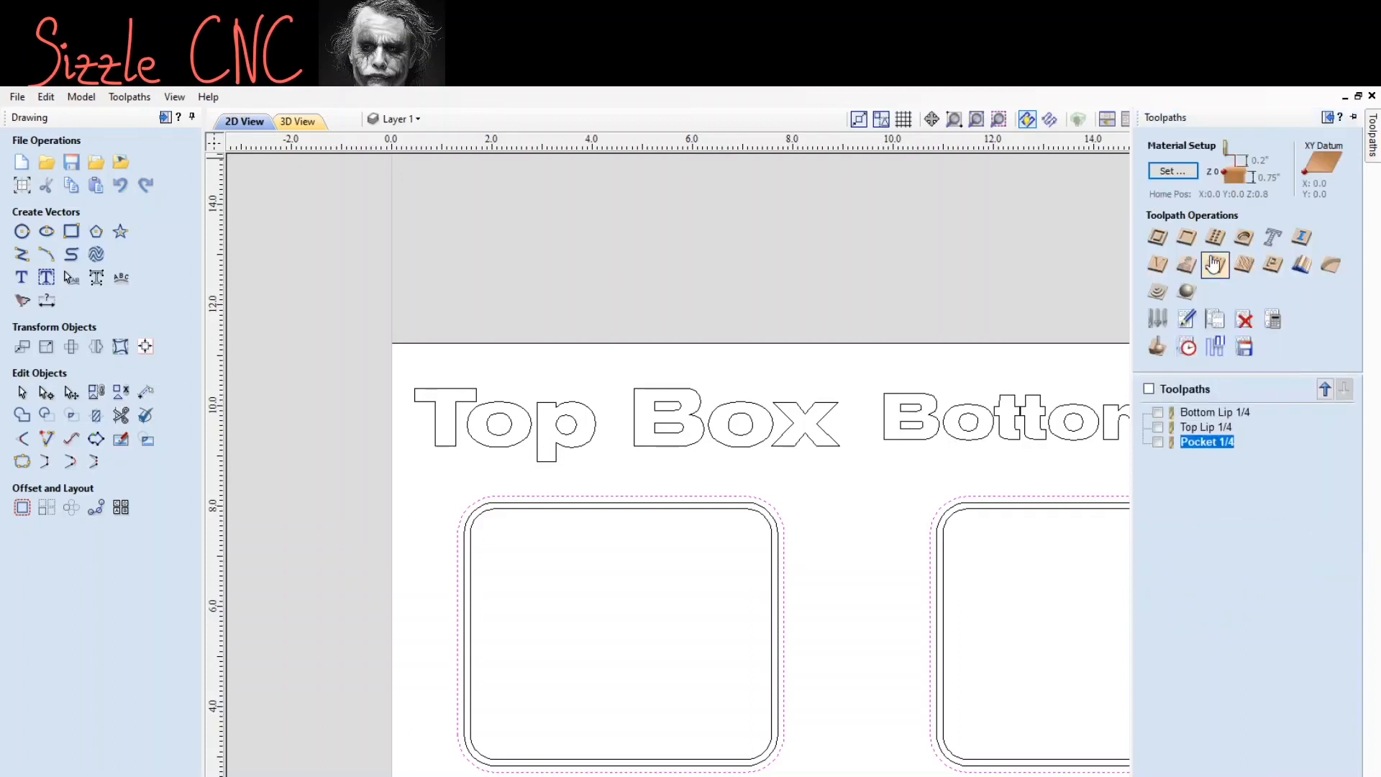
left_click(1158, 242)
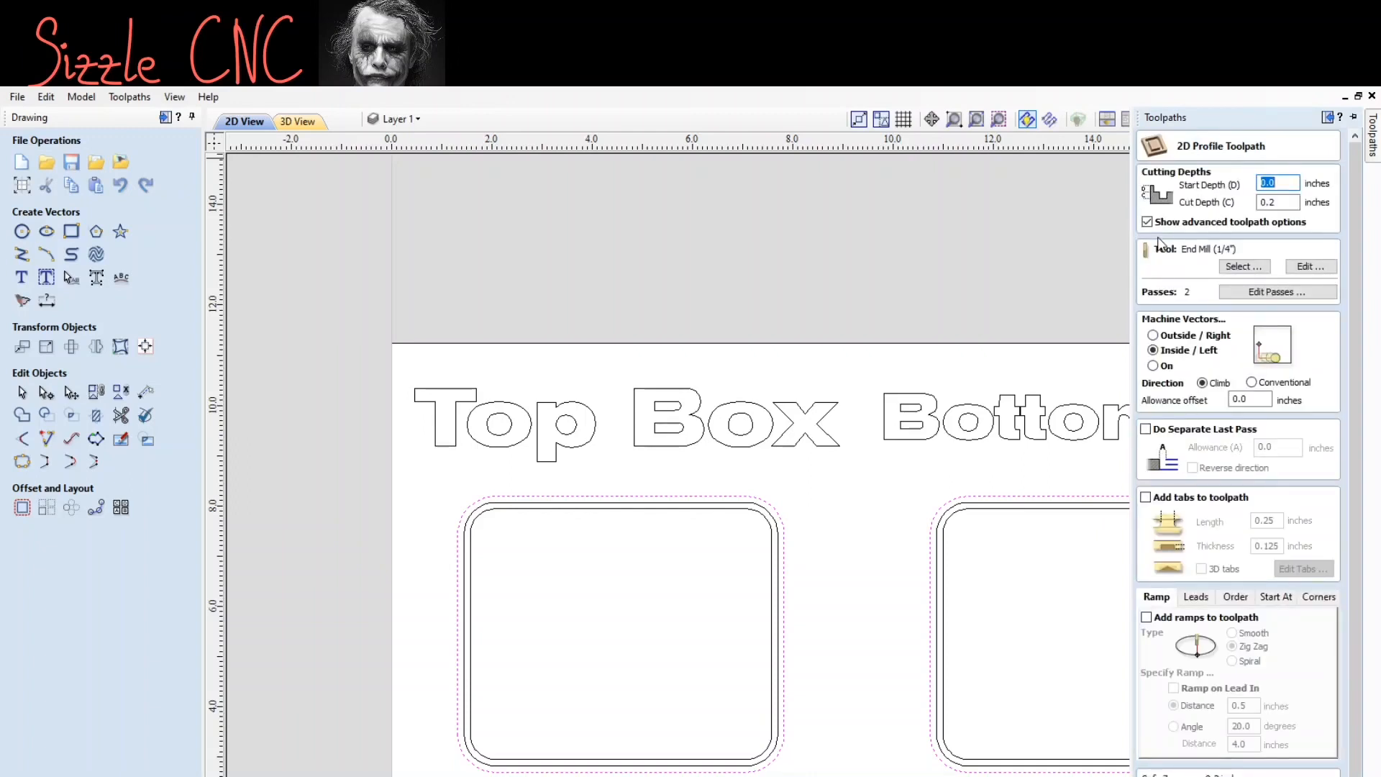
left_click(1155, 336)
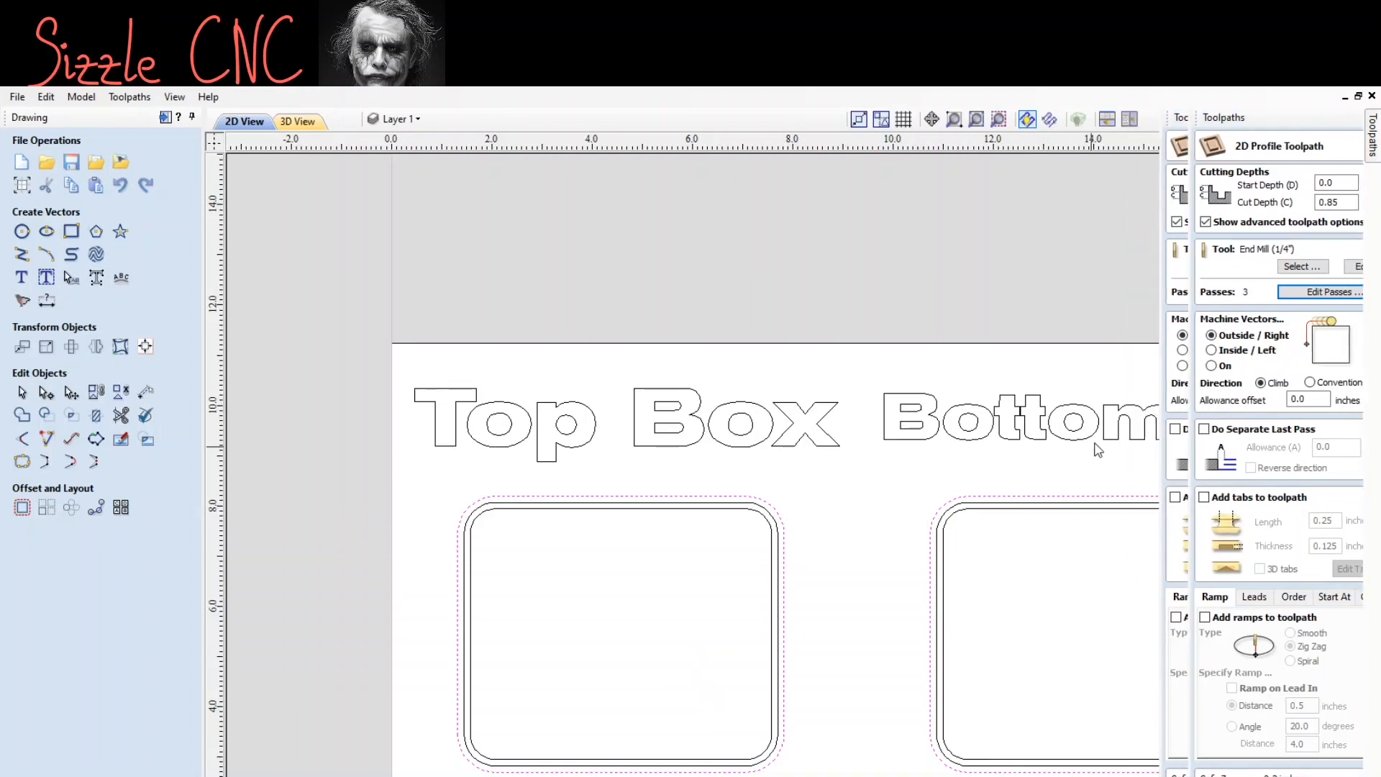
mouse_move(1373, 146)
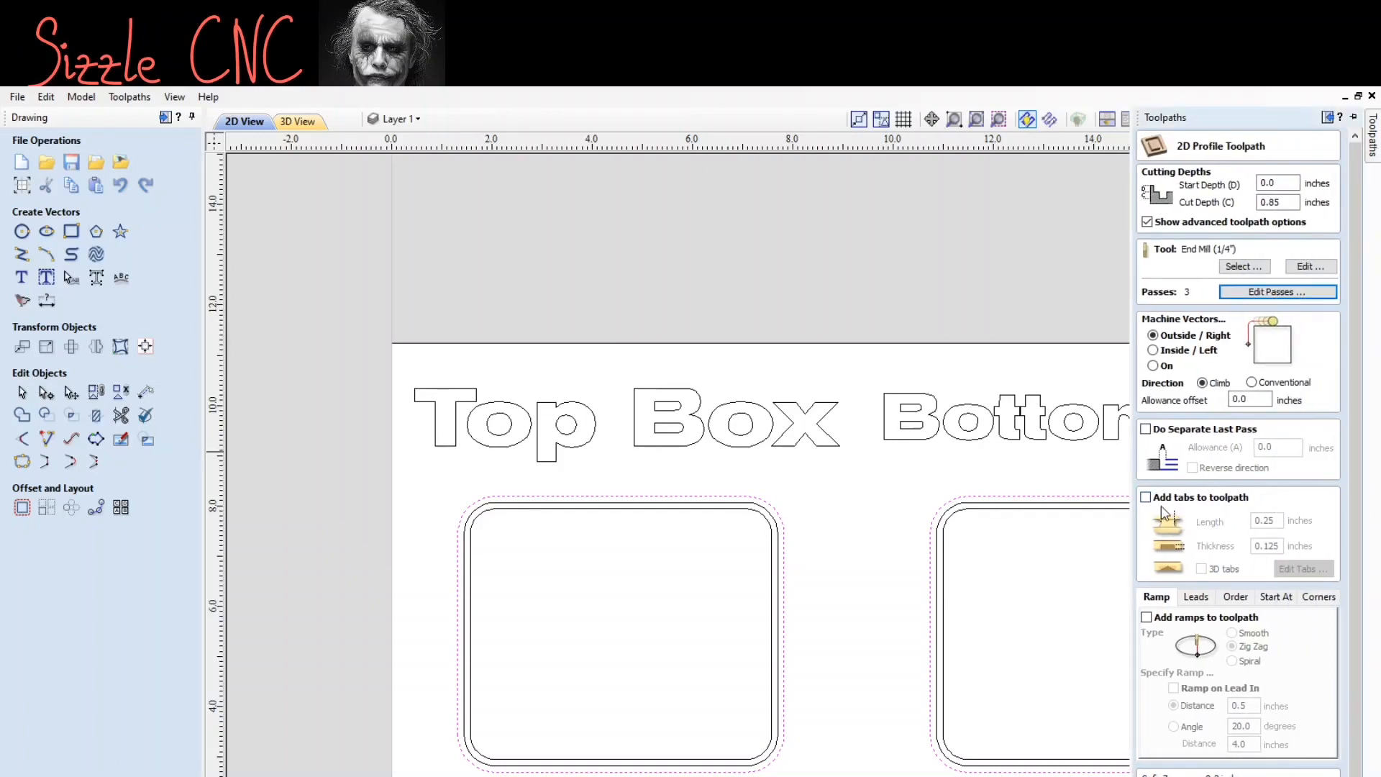
Step: Add tabs to the profile toolpath and automatically place 2 on each outermost outline, avoiding corners
left_click(1146, 498)
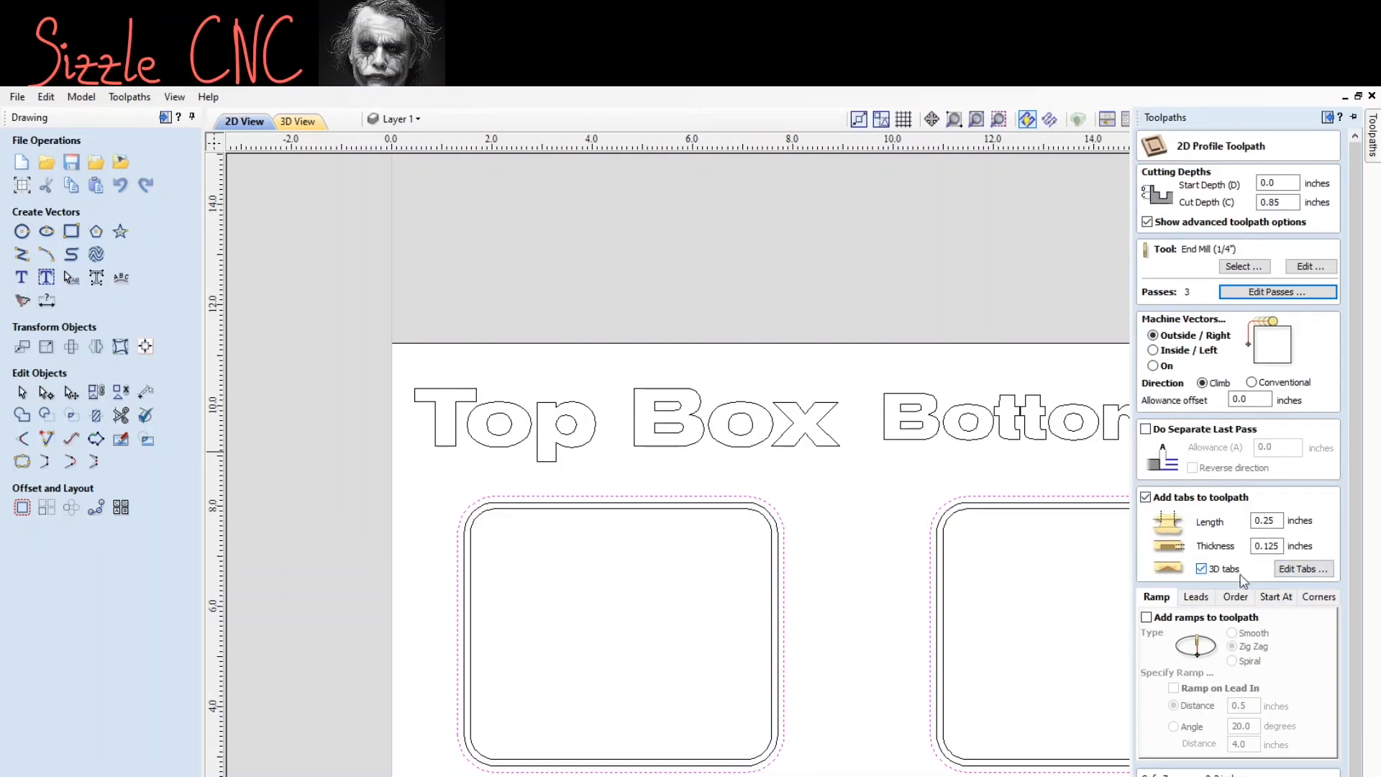
left_click(1202, 569)
left_click(1202, 569)
left_click(1287, 570)
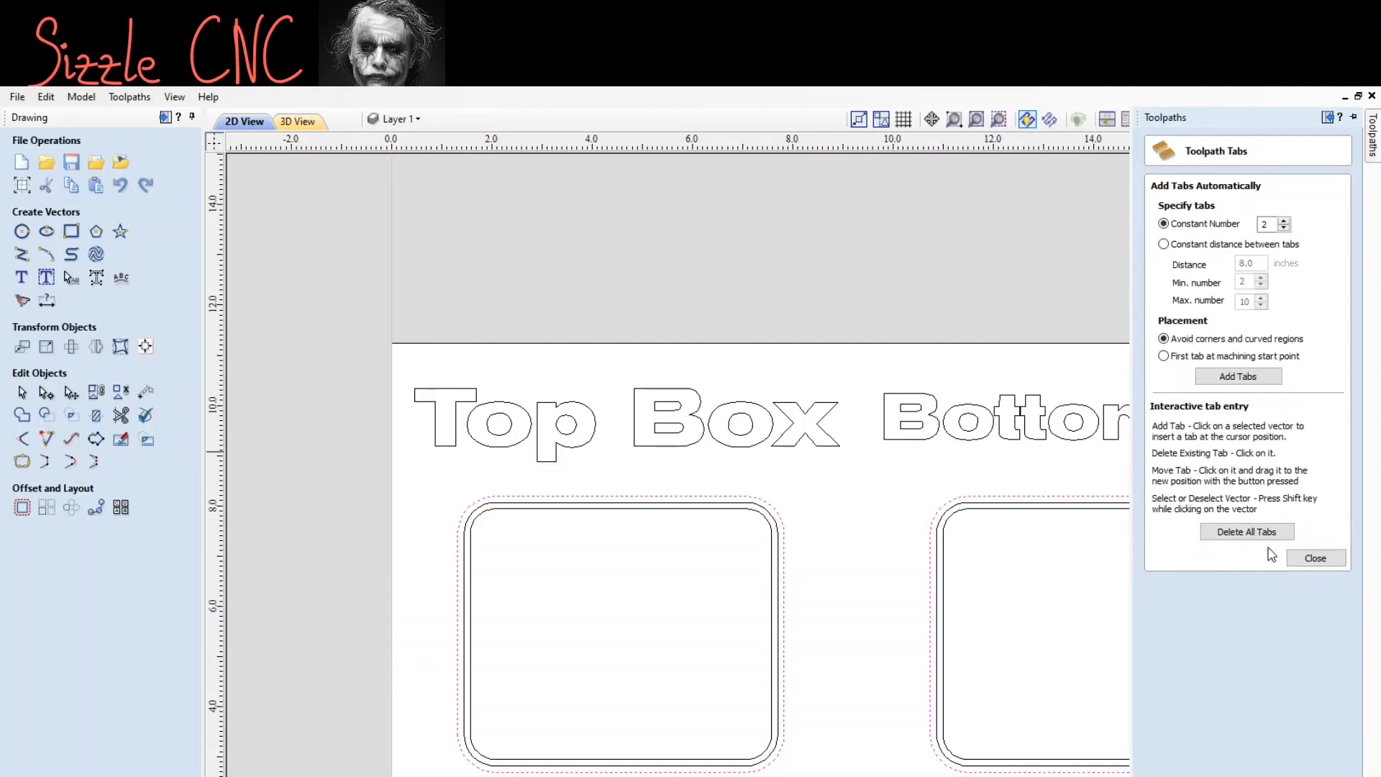
left_click(1250, 380)
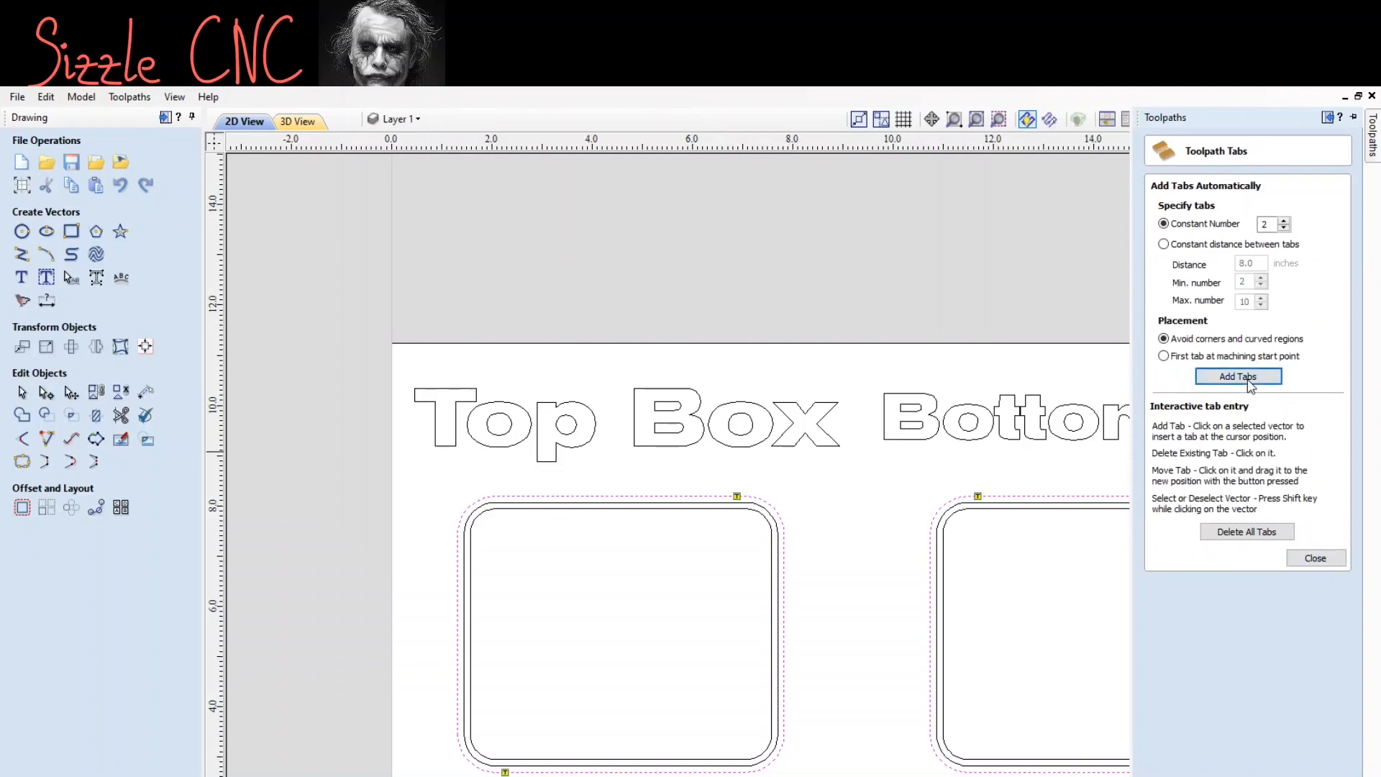
left_click(1316, 559)
Step: Keep the profile tabs flat with 3D tabs off and add zig zag ramps over a 0.5 inch distance
double_click(1231, 204)
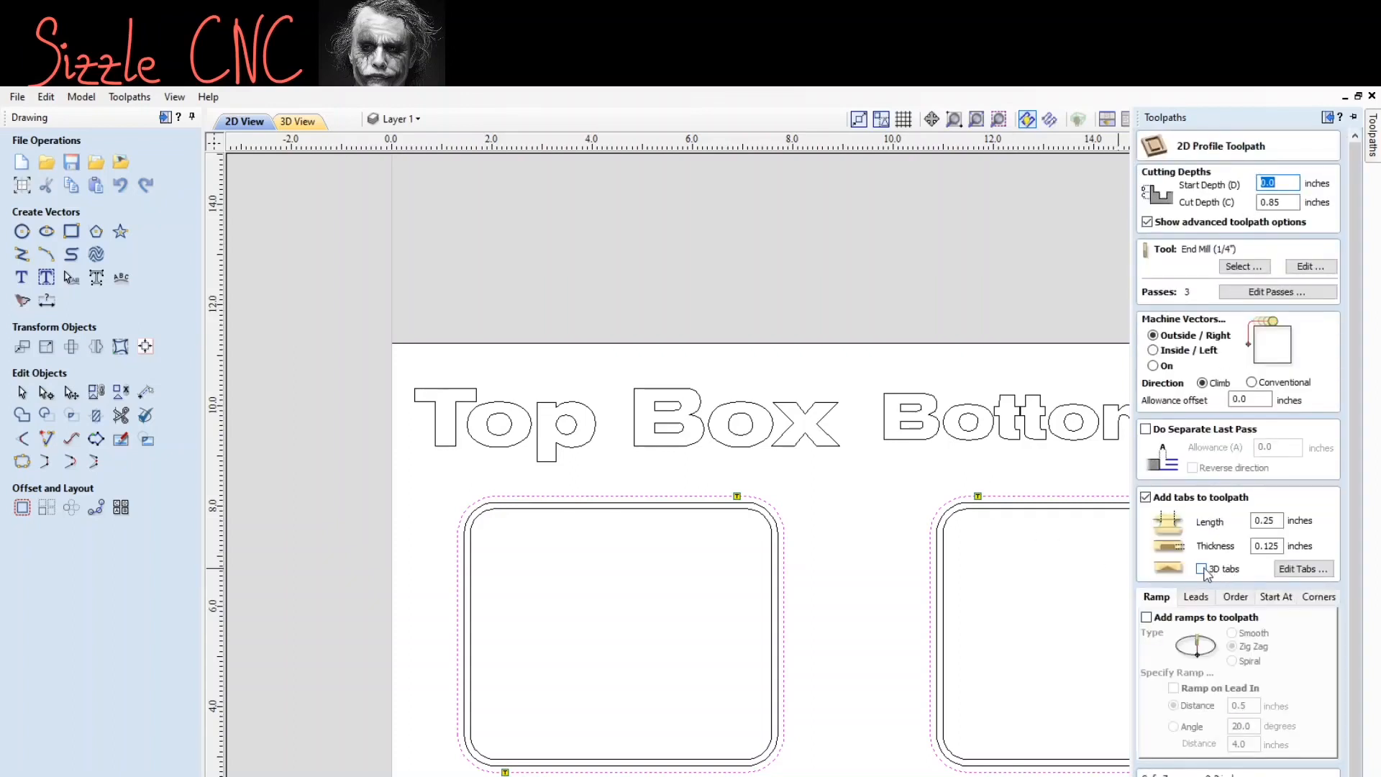
left_click(1202, 569)
left_click(1298, 568)
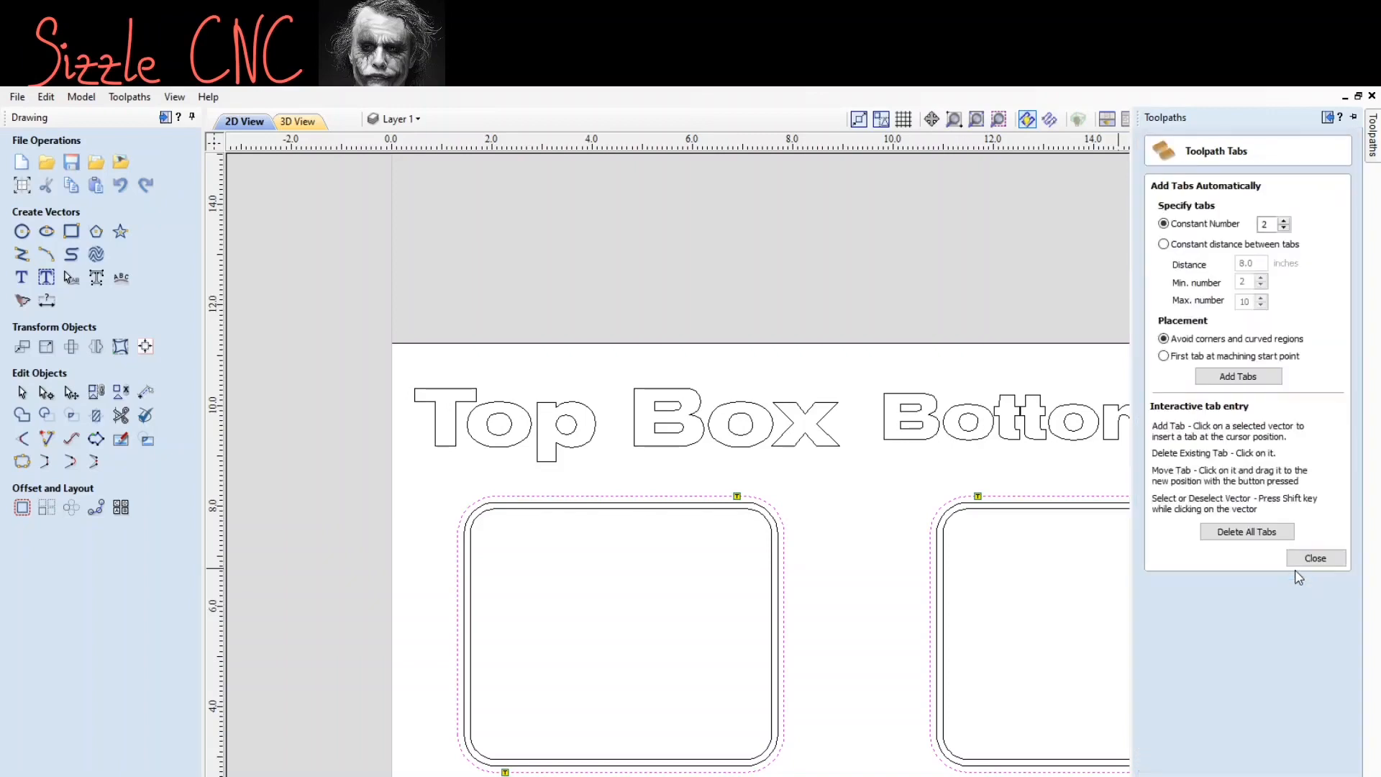
left_click(1232, 379)
left_click(1306, 559)
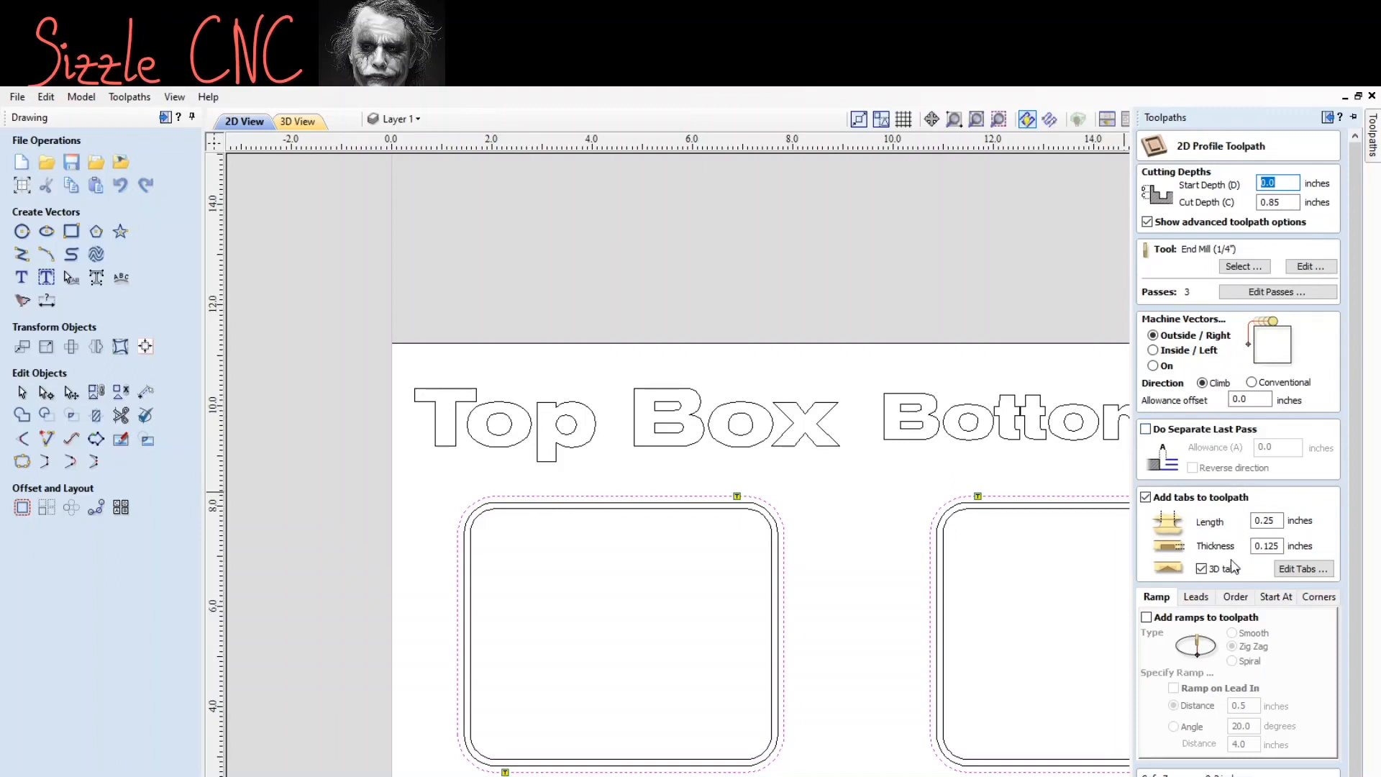
left_click(1201, 570)
left_click(1146, 617)
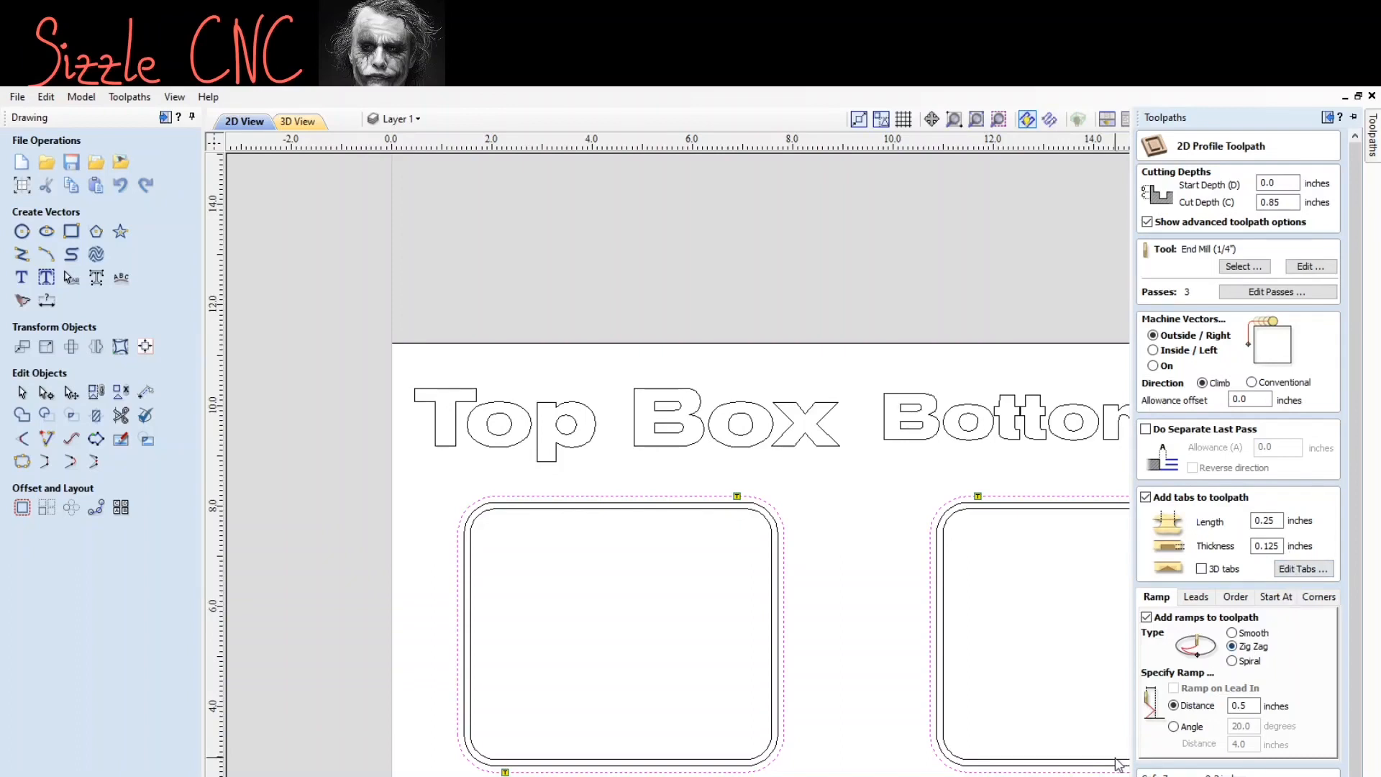
Step: Place four more tabs by hand around each box's outermost outline and calculate the toolpath as "outside profile 1/4"
left_click(1328, 117)
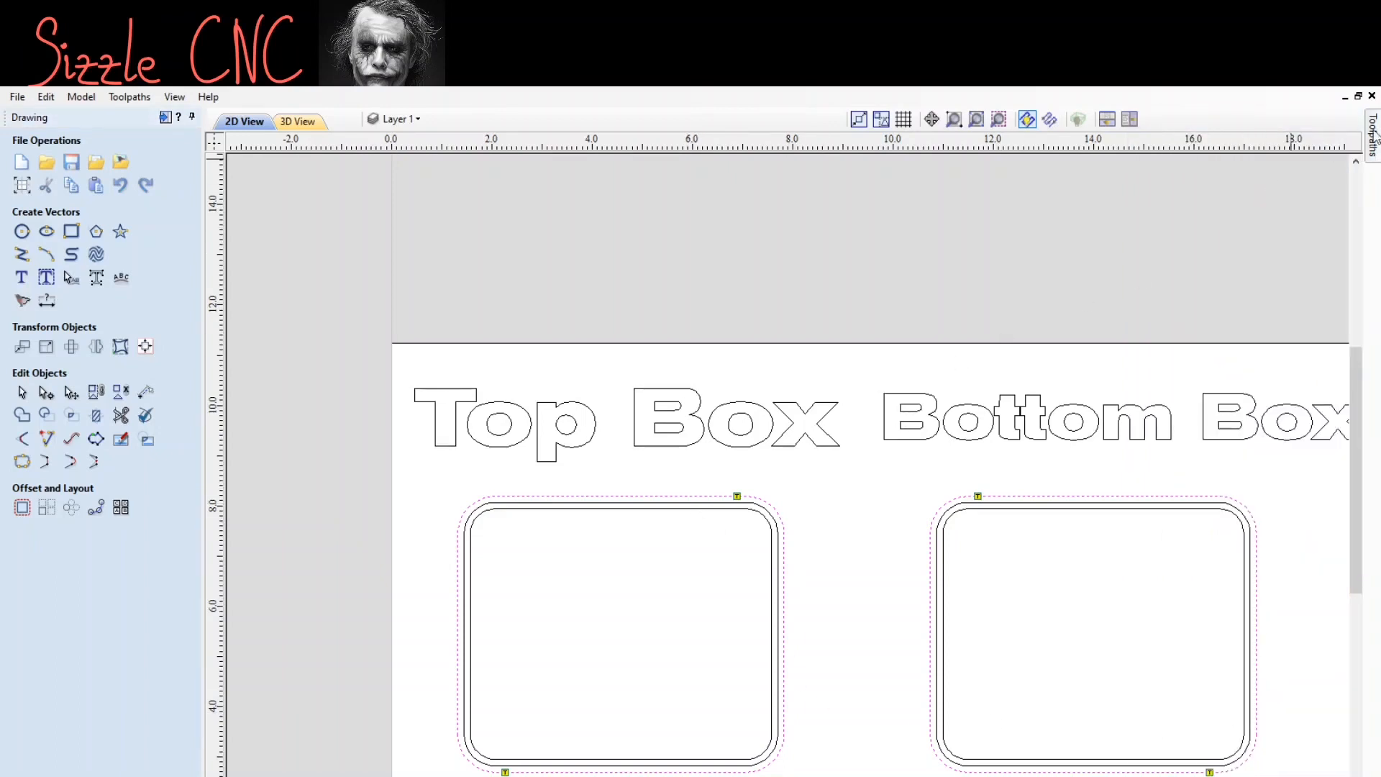
mouse_move(1375, 134)
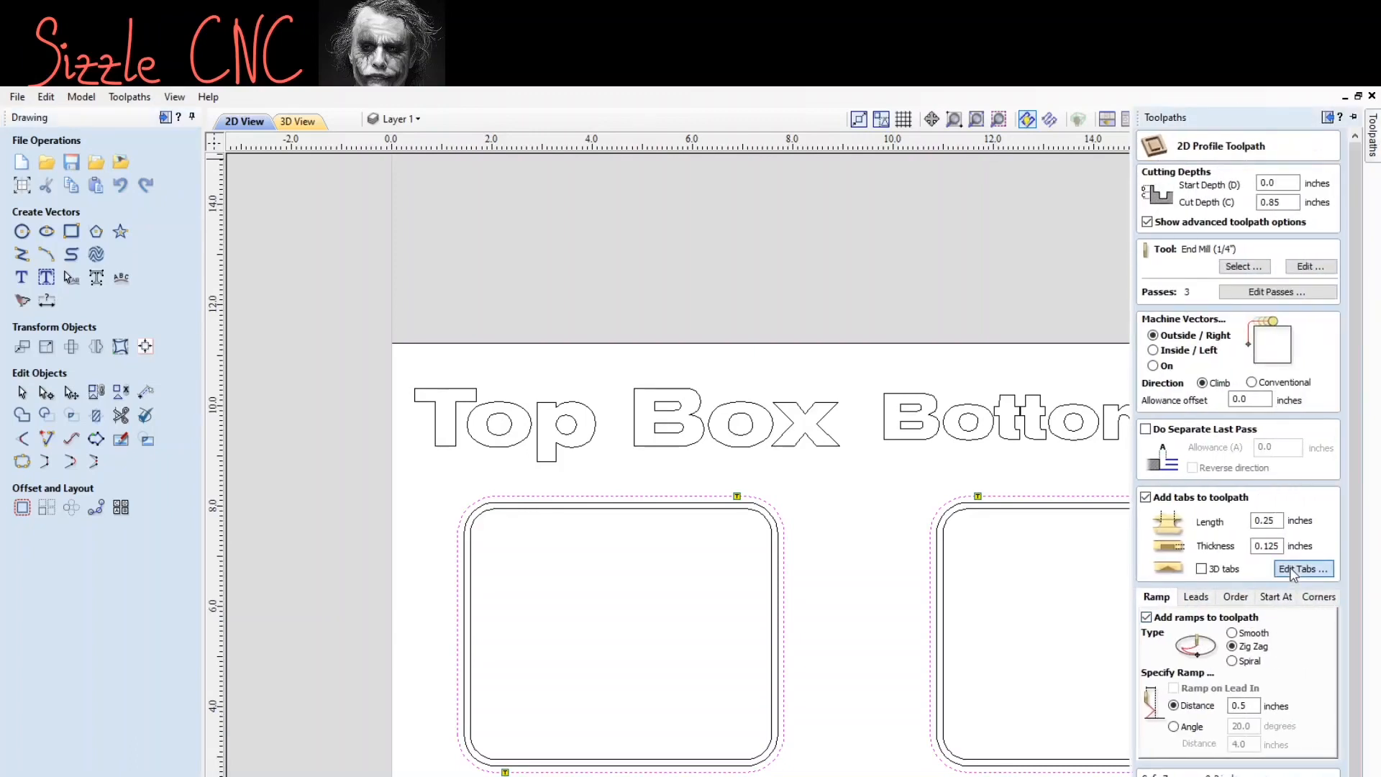
left_click(1293, 569)
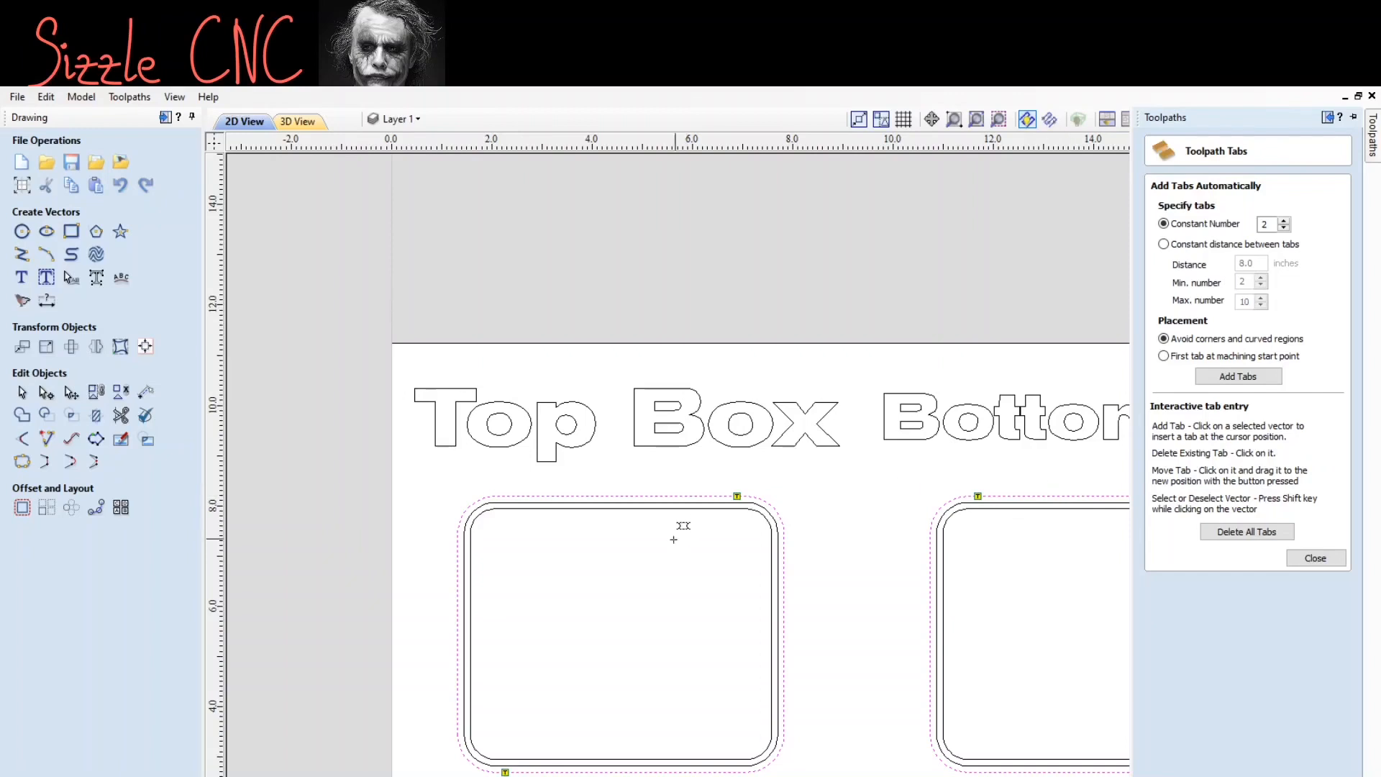
left_click(514, 495)
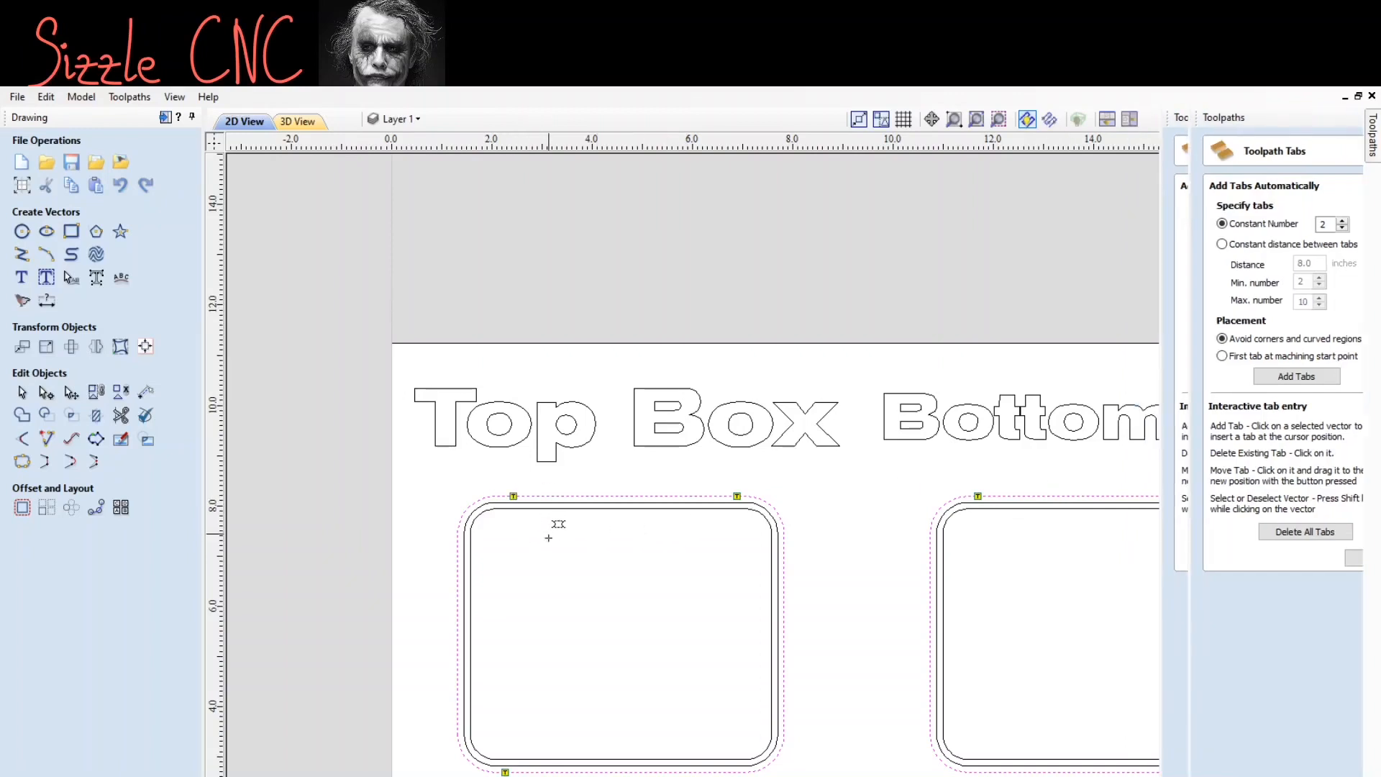
left_click(458, 630)
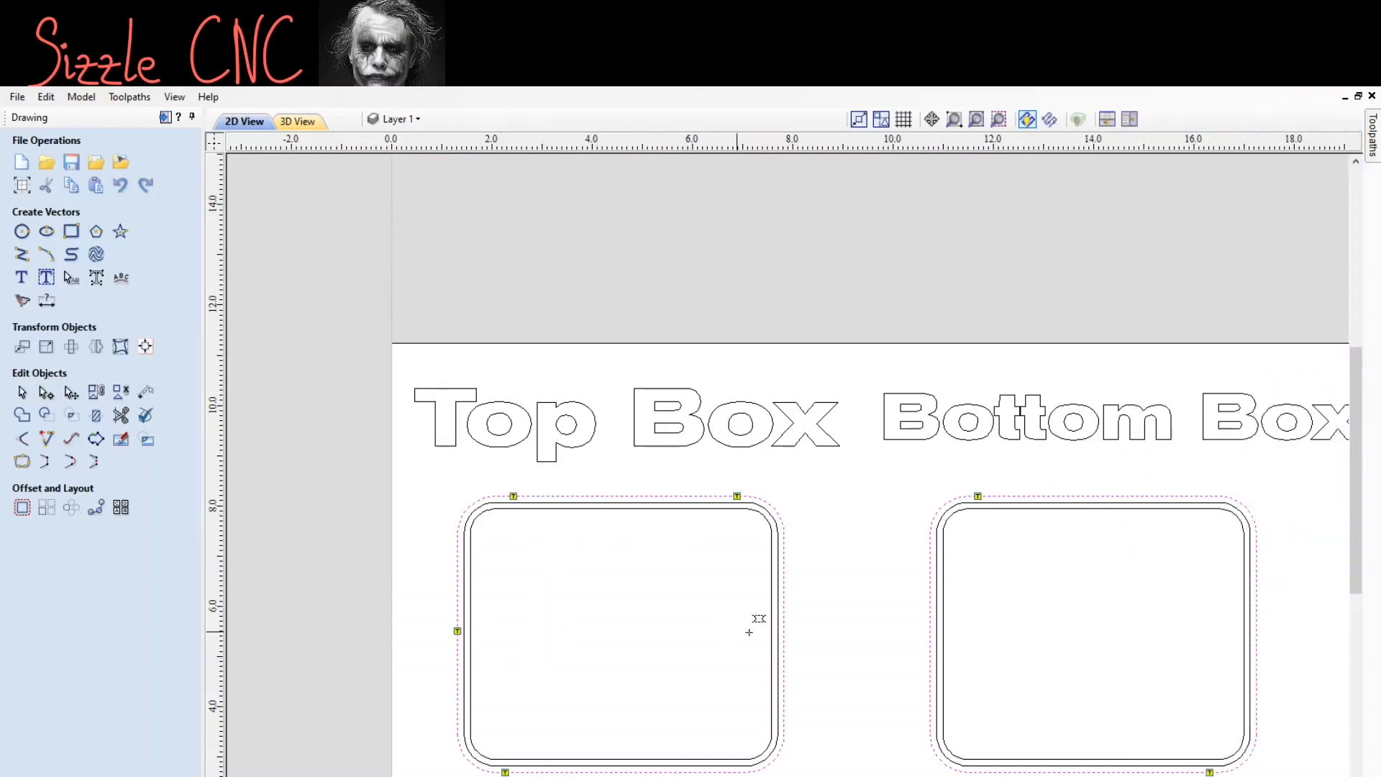
left_click(784, 632)
left_click(930, 629)
left_click(1257, 618)
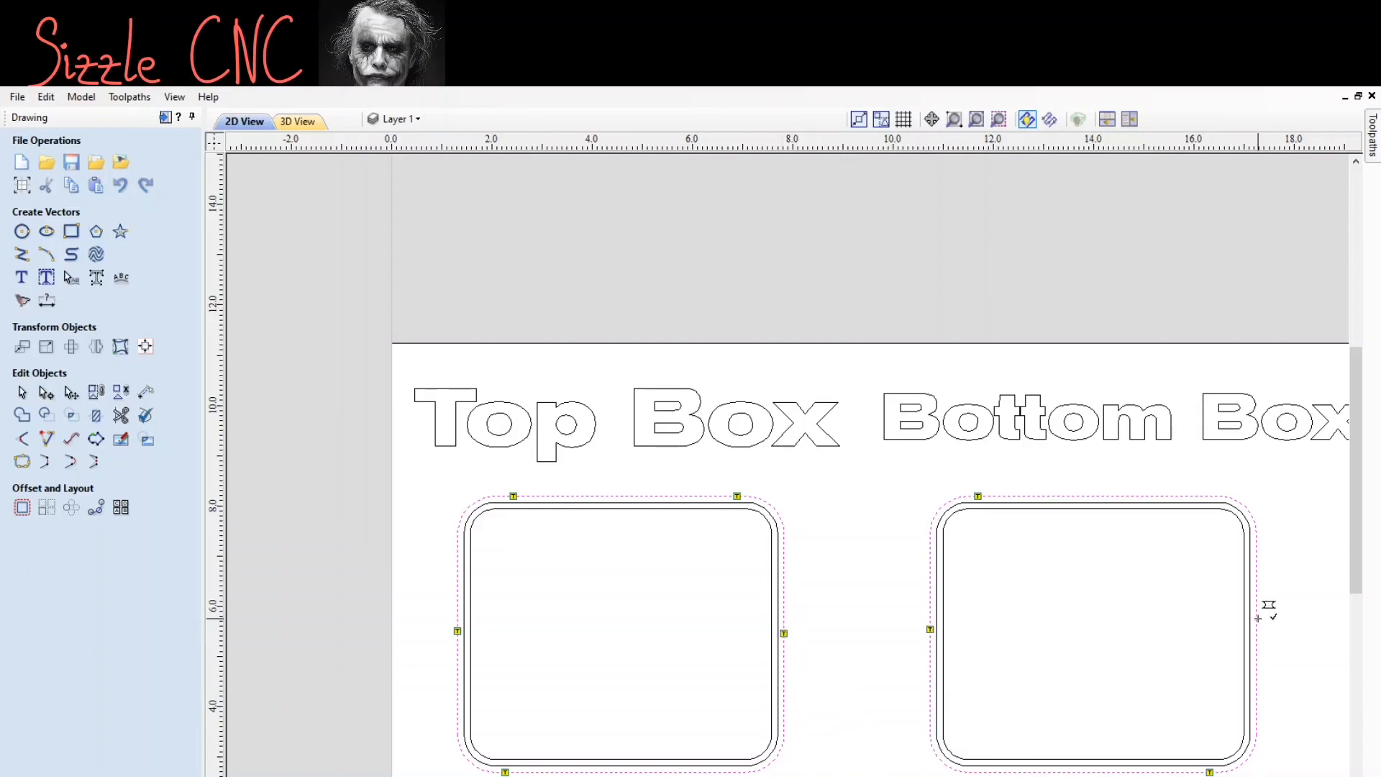
left_click(983, 772)
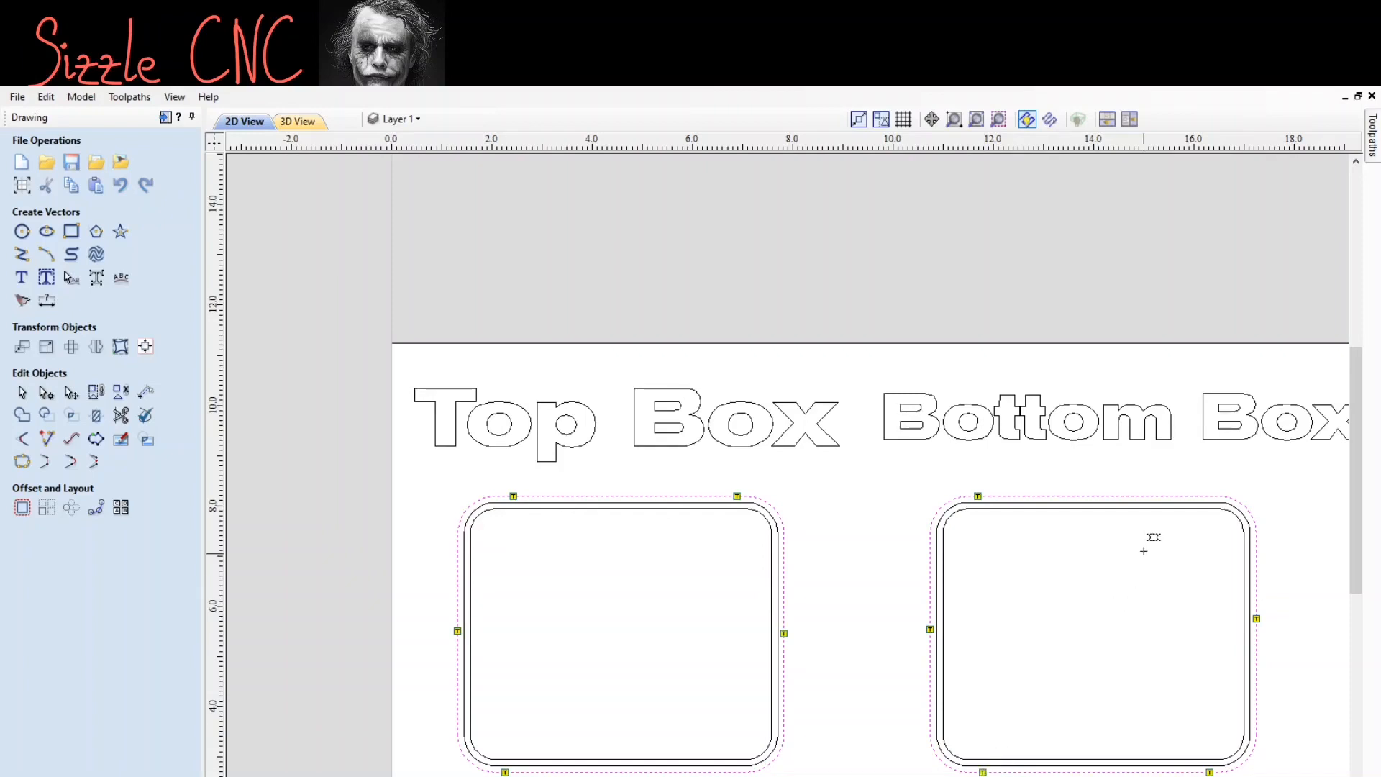
left_click(1167, 497)
left_click(693, 772)
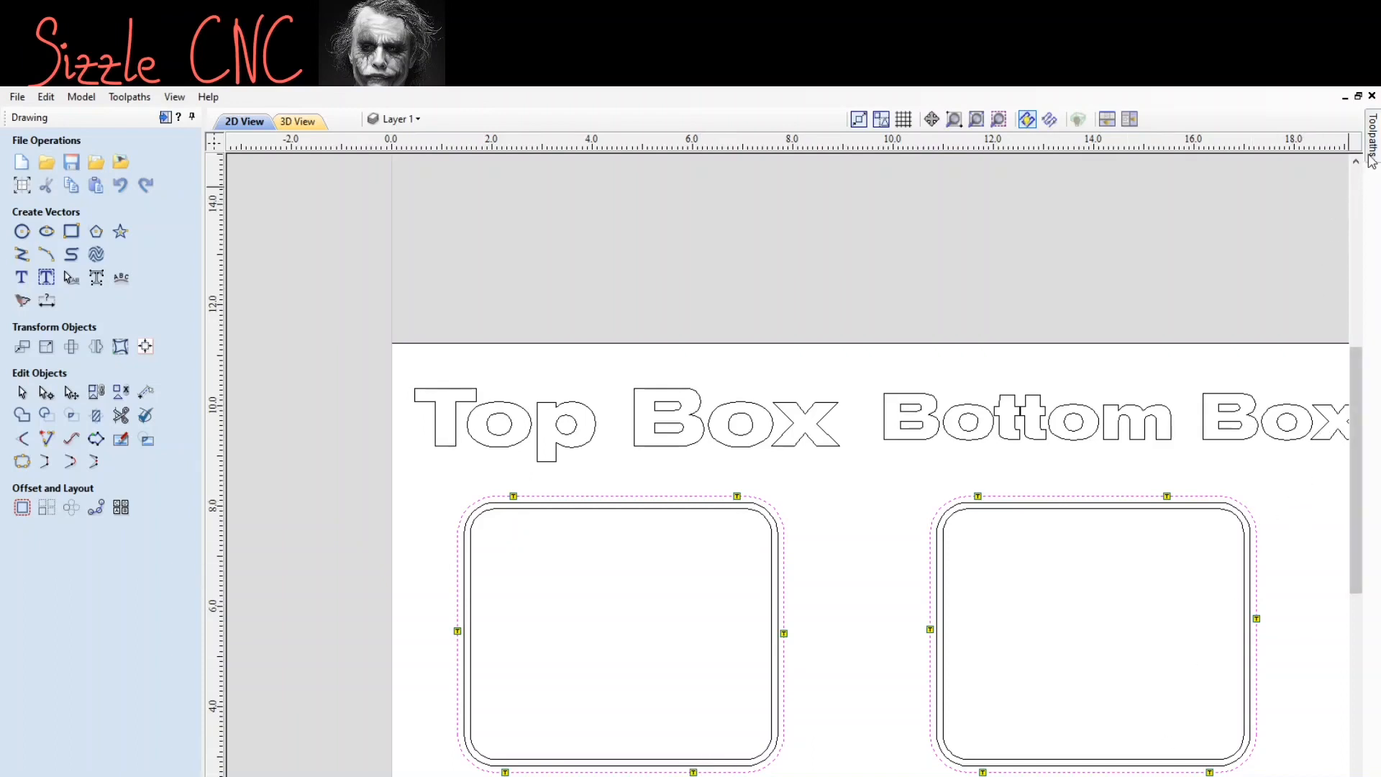
mouse_move(1372, 160)
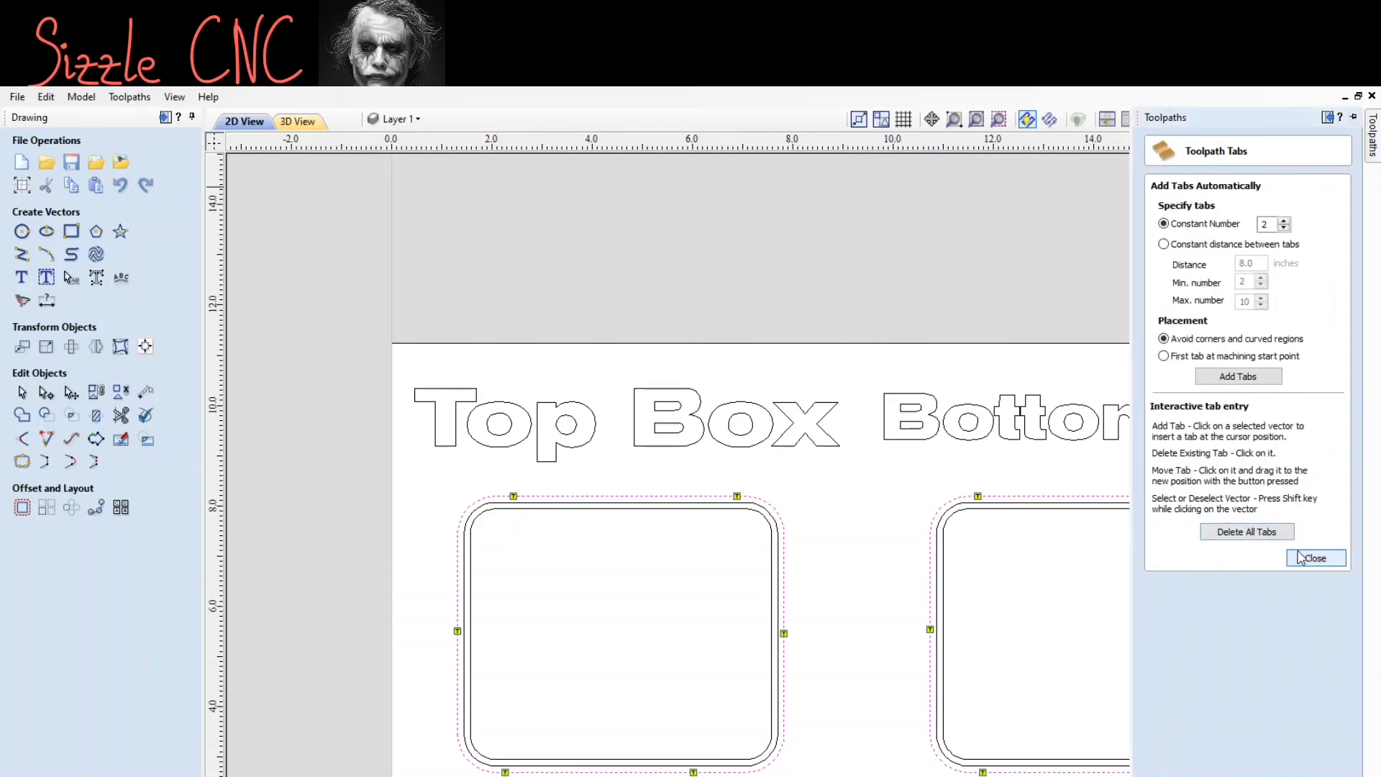
left_click(1310, 560)
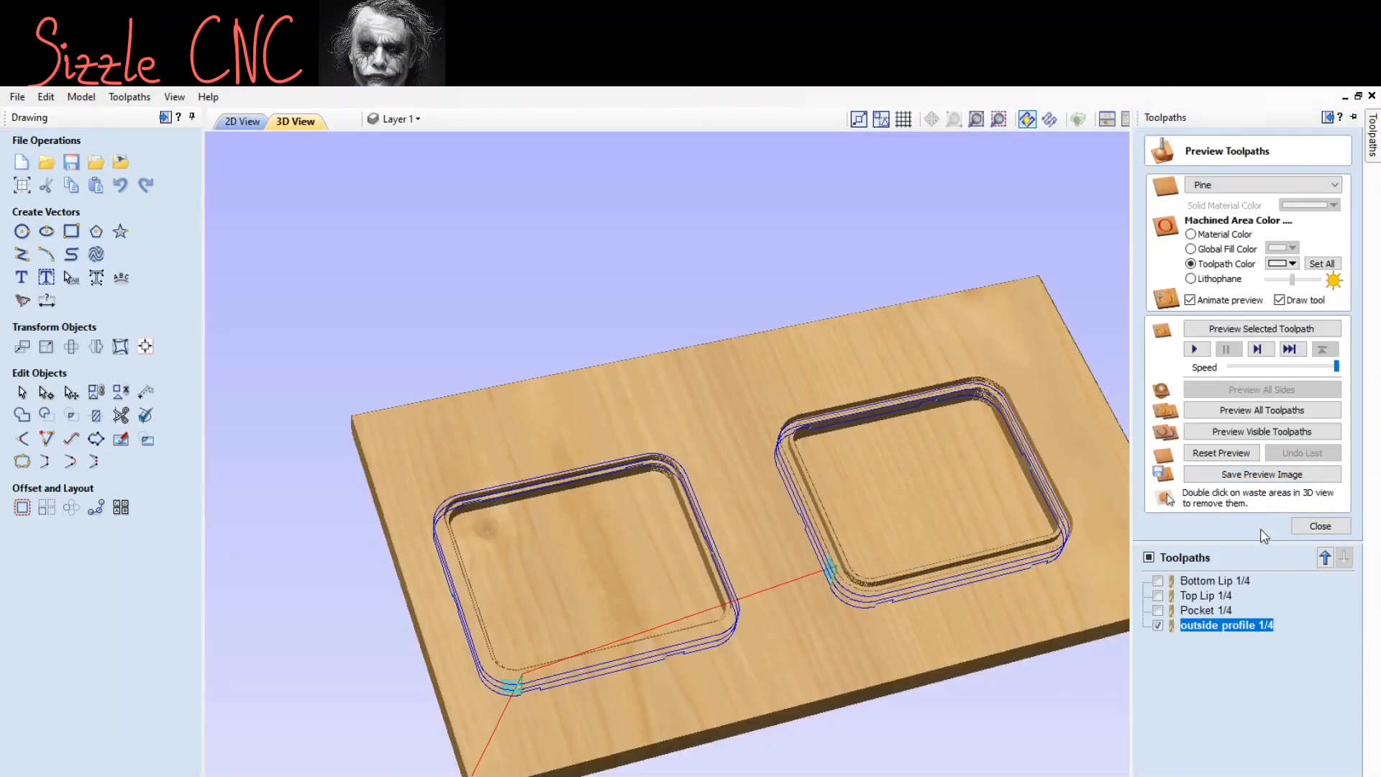
Step: Preview the outside profile 1/4 cut on the 3D board and examine the tabs around both boxes from above
left_click(1243, 433)
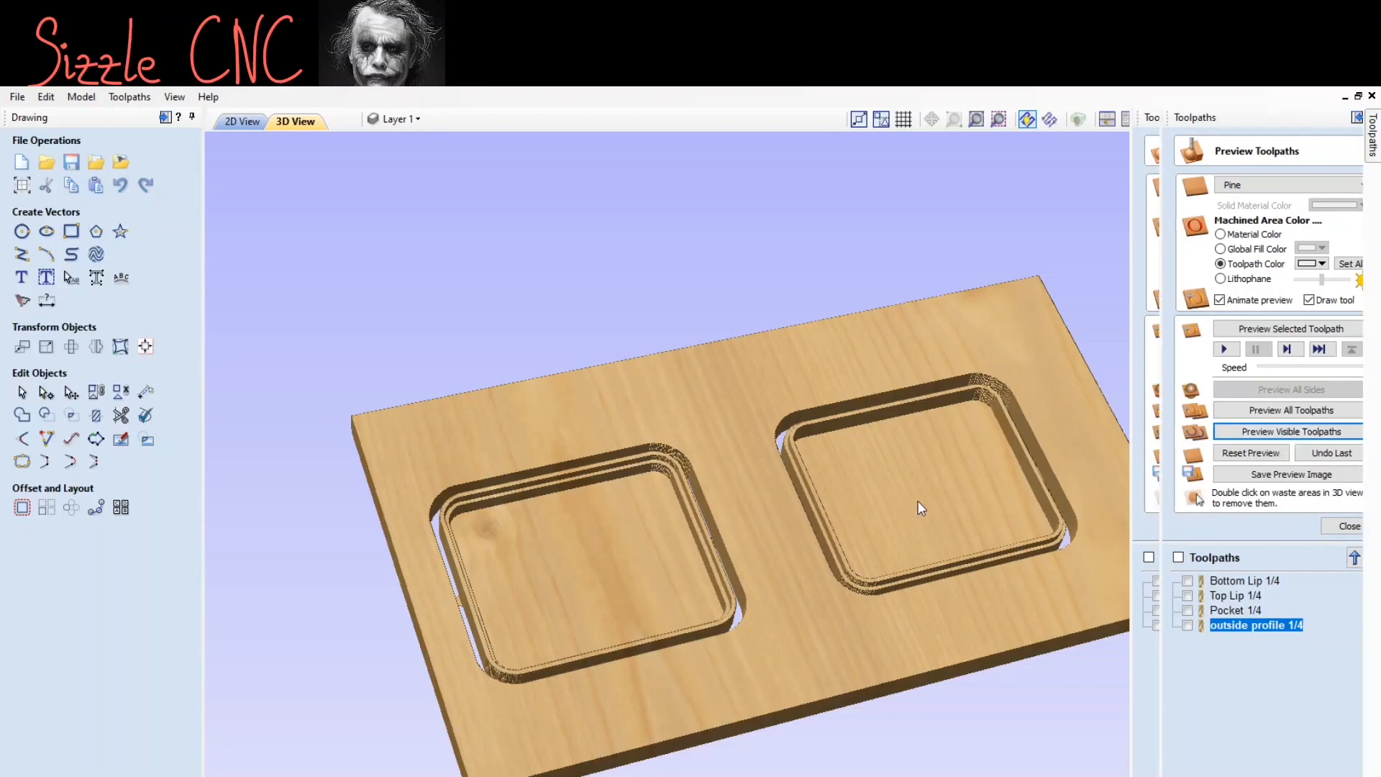
left_click_drag(876, 502, 901, 638)
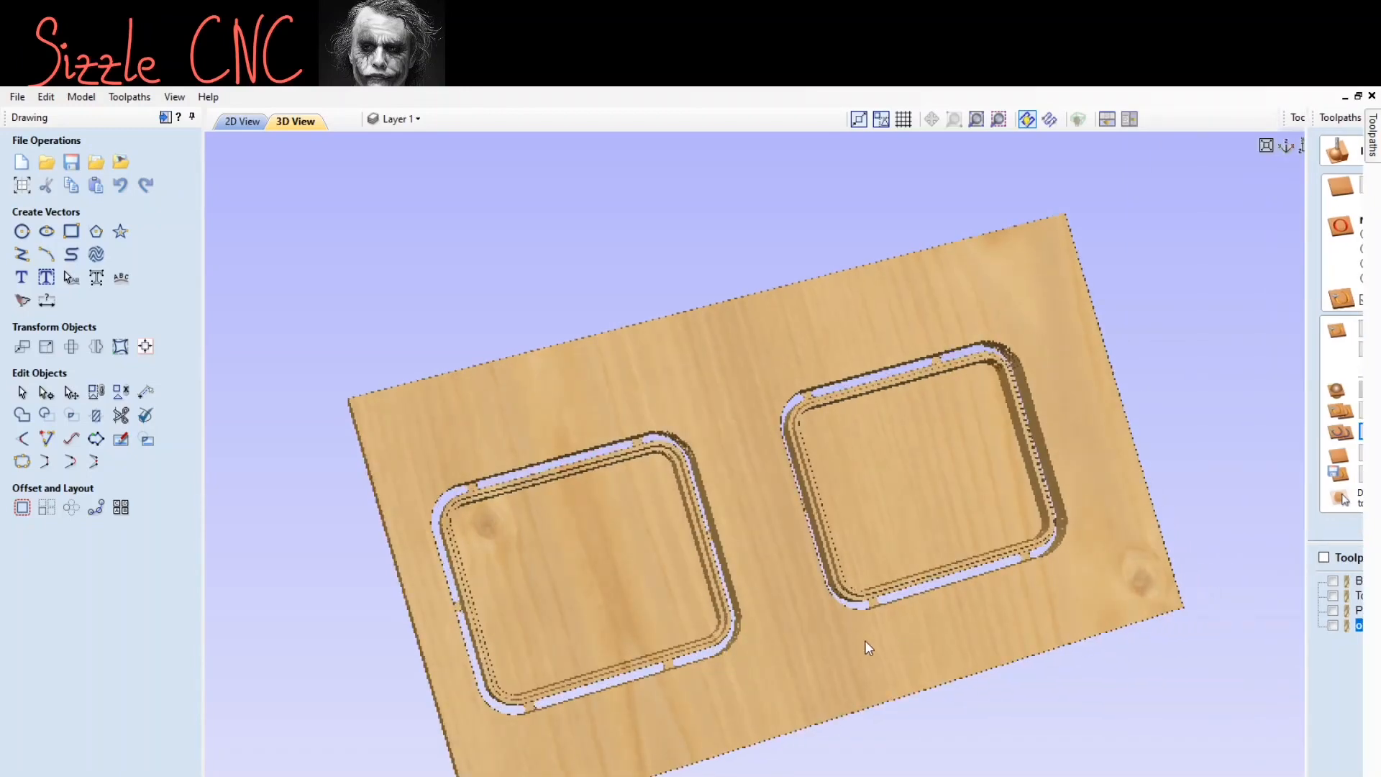
scroll(908, 608, "up", 4)
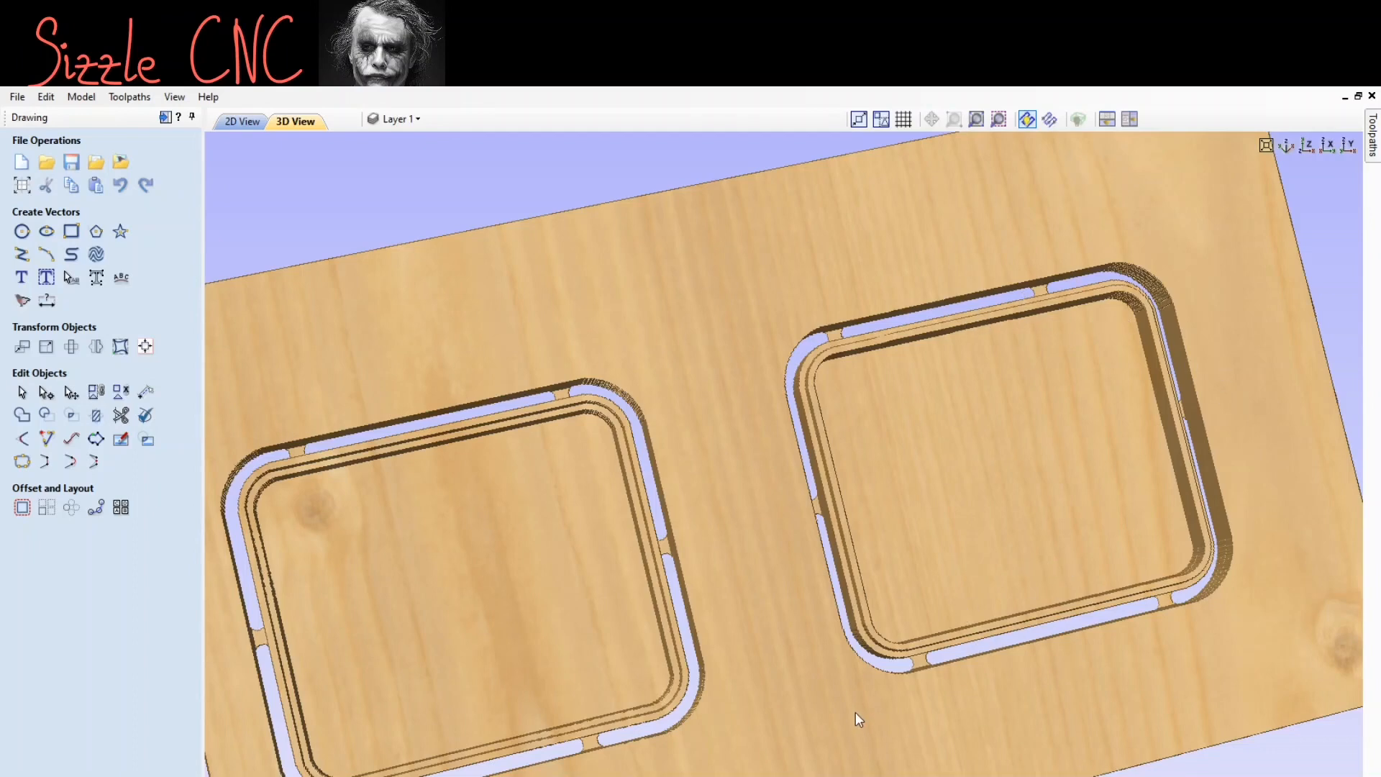
scroll(856, 712, "down", 2)
scroll(852, 601, "down", 1)
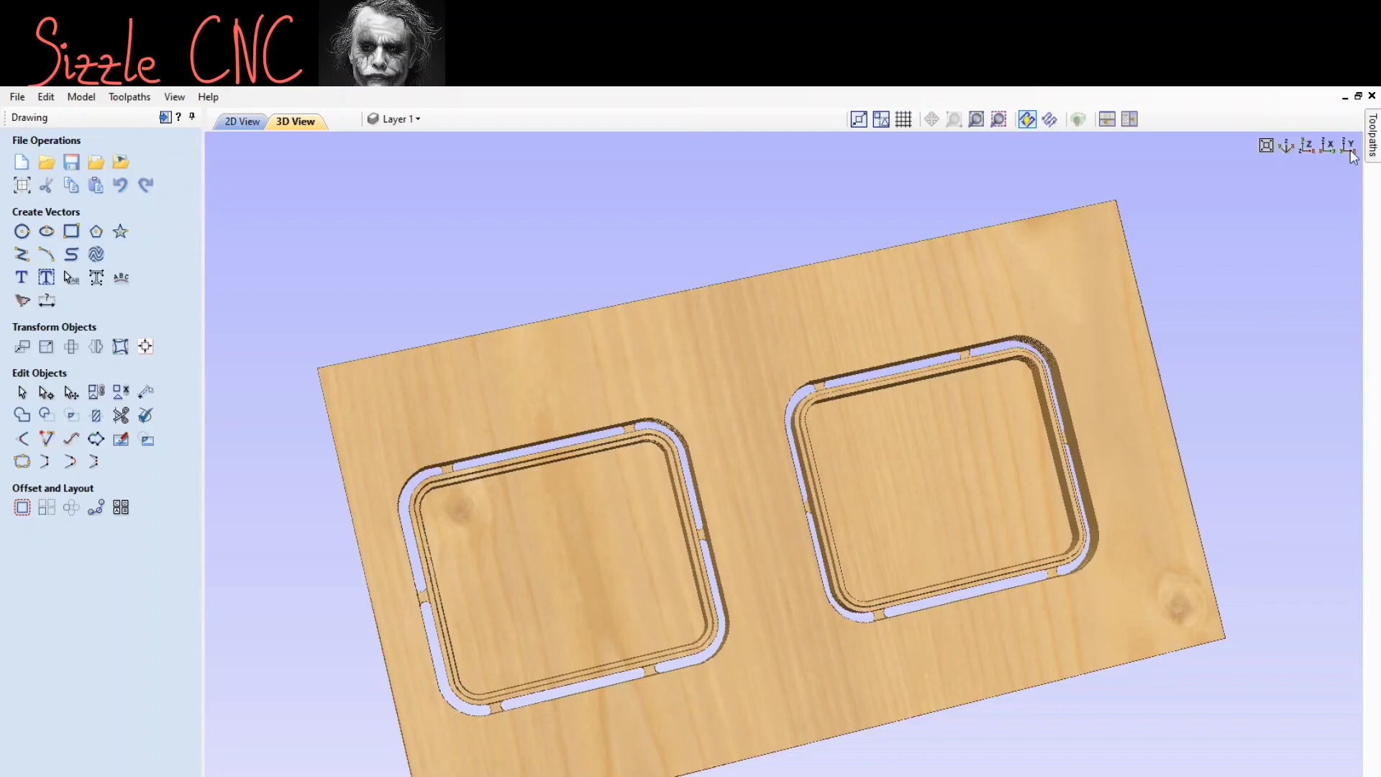
left_click(1370, 159)
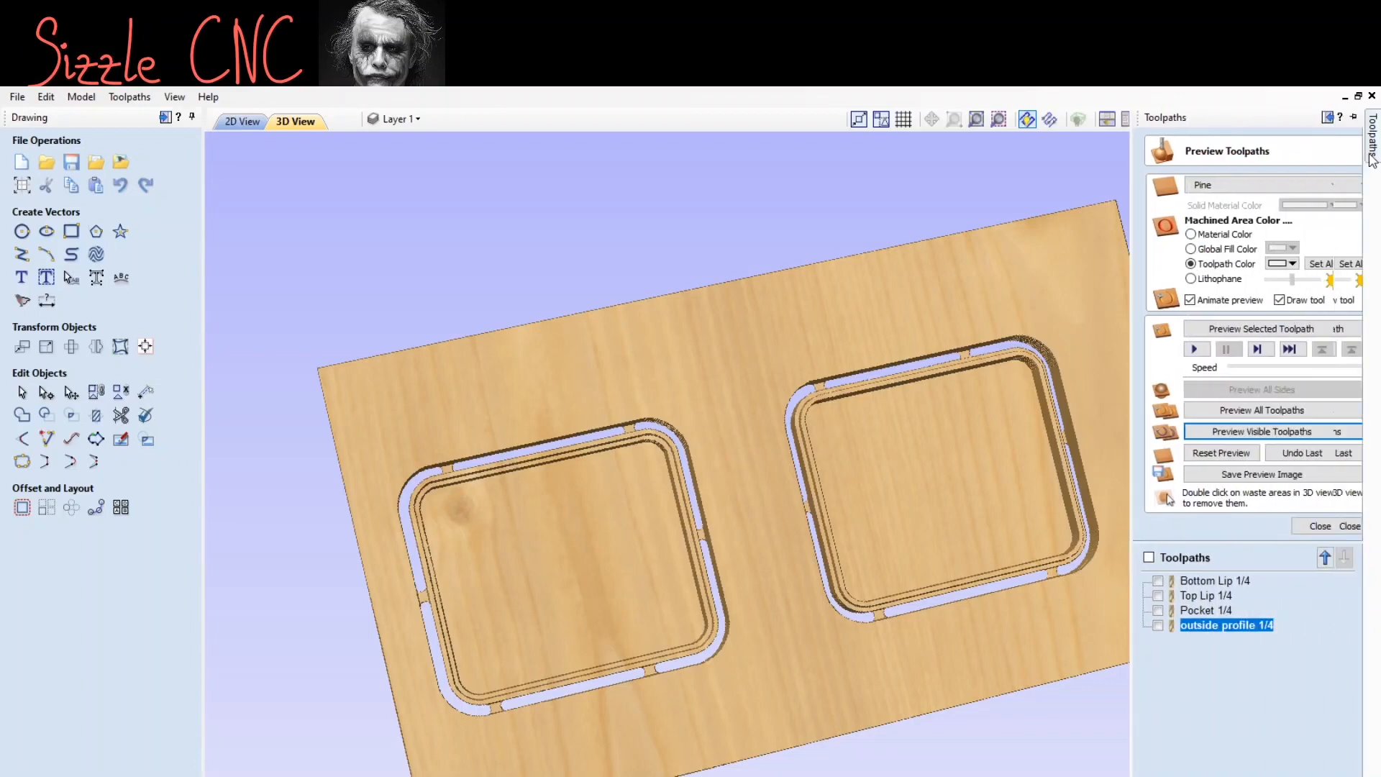